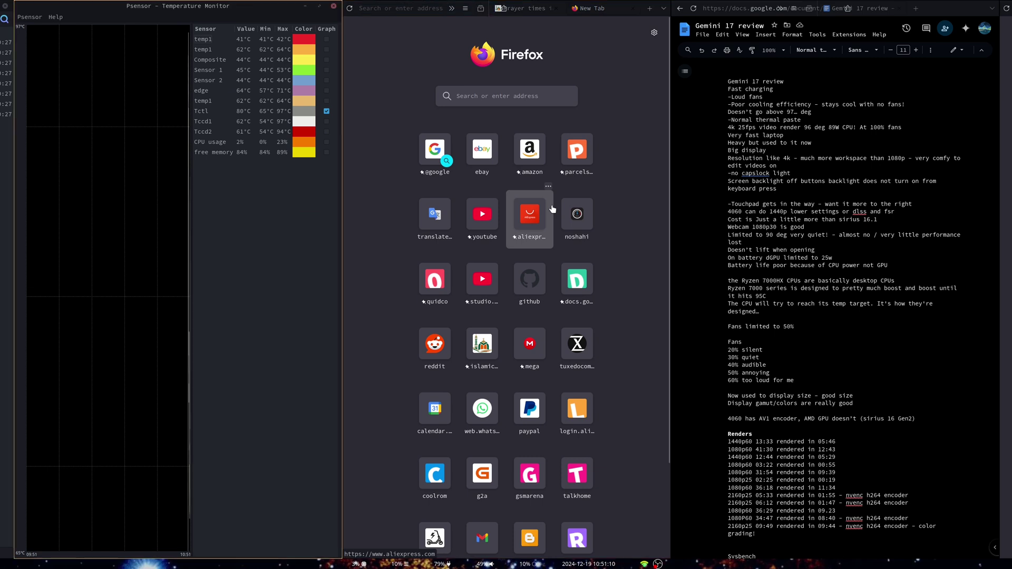
Step: Move the focus across the open window columns, from the file manager to the Games List document
{"action": "key", "text": "super+Left"}
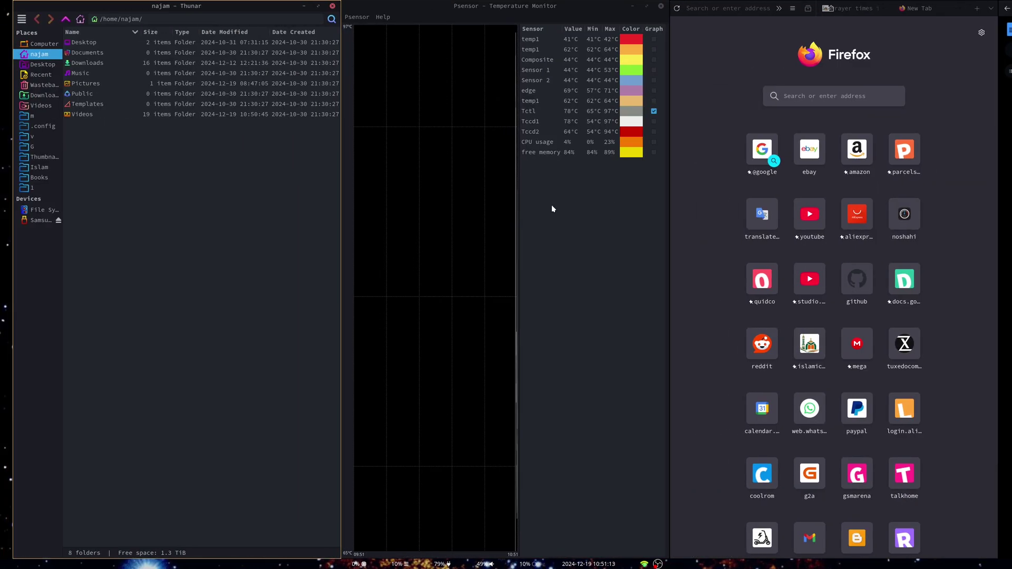
{"action": "key", "text": "super+Right"}
{"action": "key", "text": "super+Right"}
{"action": "key", "text": "super+Right"}
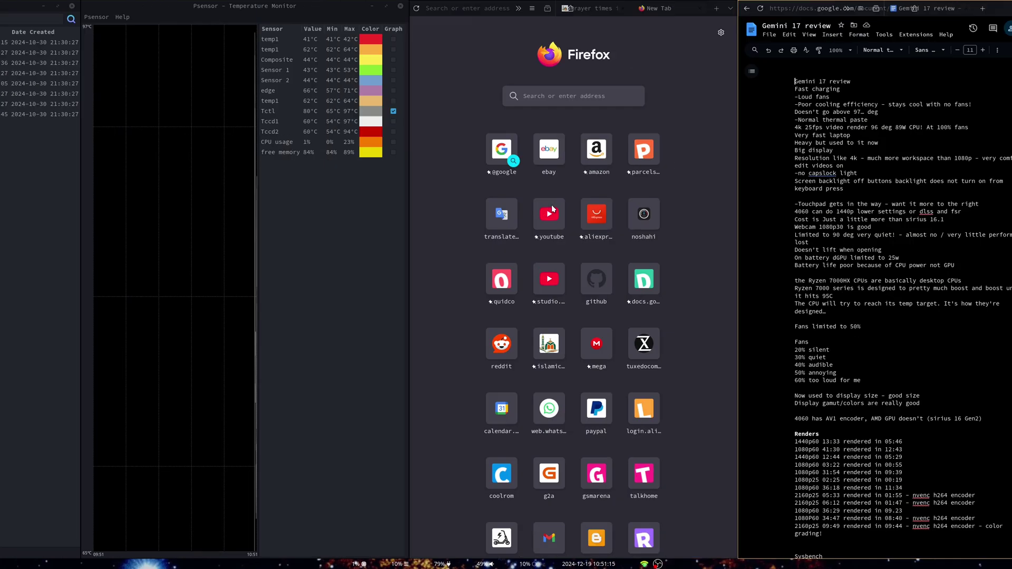
{"action": "key", "text": "super+Right"}
{"action": "key", "text": "super+Right"}
{"action": "key", "text": "super+Right"}
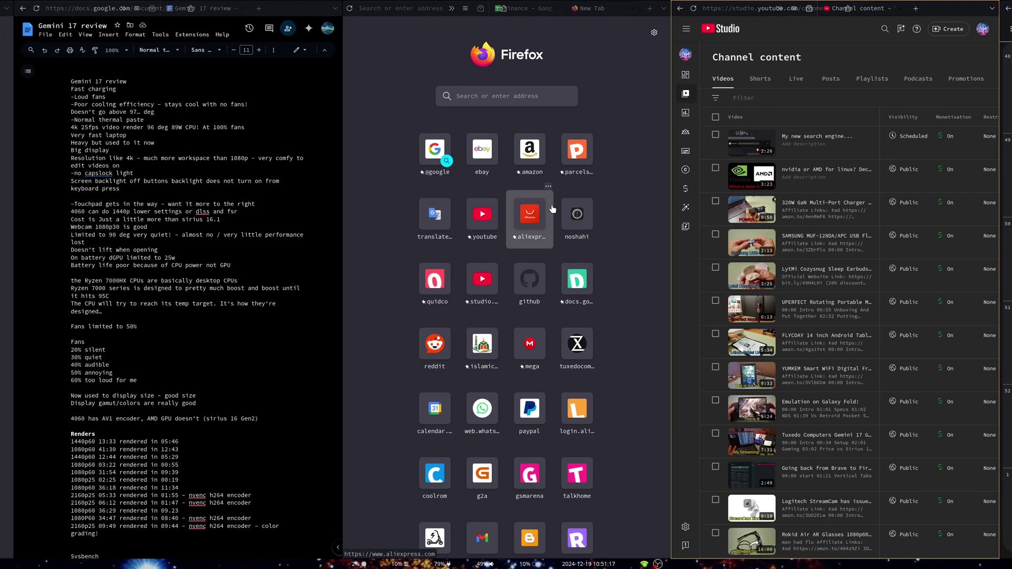
{"action": "key", "text": "super+ctrl+Right"}
{"action": "key", "text": "super+ctrl+Right"}
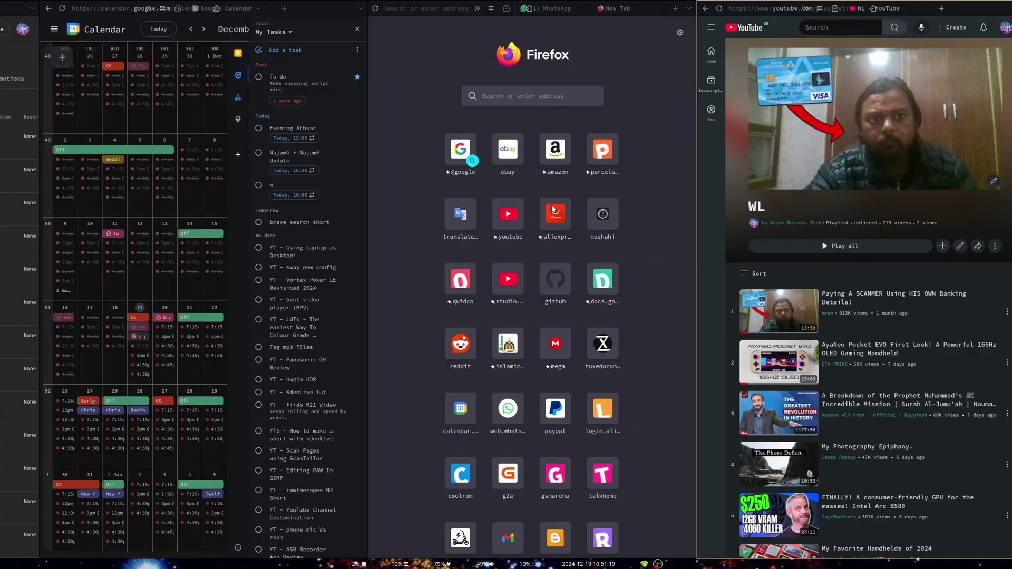
{"action": "key", "text": "super+Right"}
{"action": "key", "text": "super+Right"}
{"action": "key", "text": "super+Right"}
{"action": "key", "text": "super+Right"}
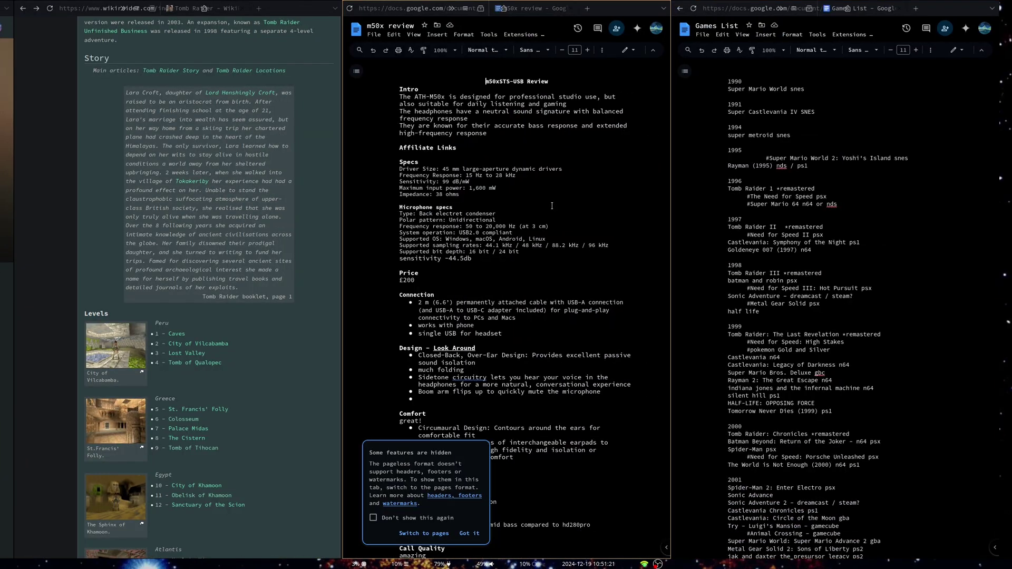
Step: Move the focus back through four window columns from the Games List document
{"action": "key", "text": "super+Left"}
{"action": "key", "text": "super+Left"}
{"action": "key", "text": "super+Left"}
{"action": "key", "text": "super+Left"}
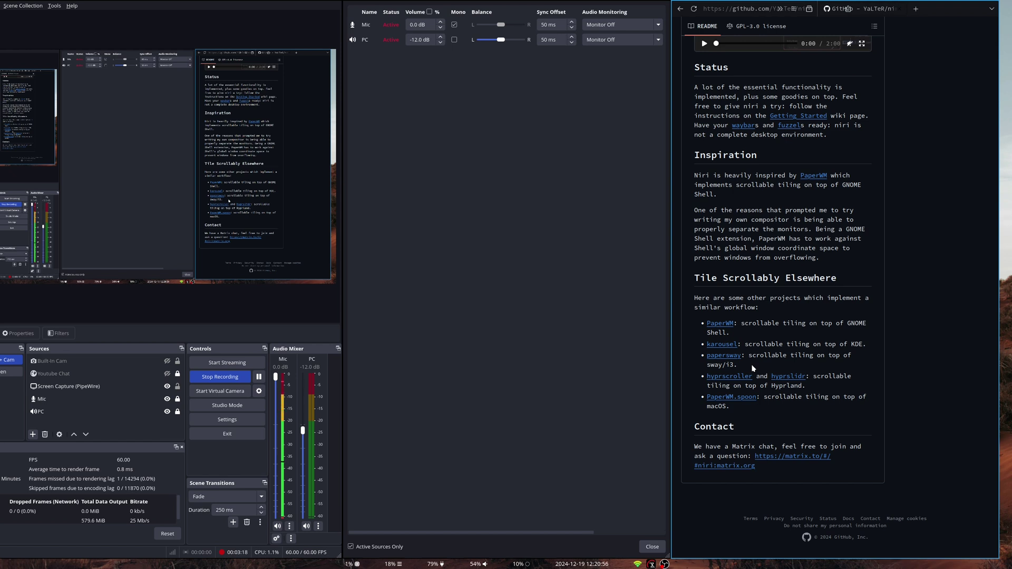
Step: Open a terminal and run niri to start the compositor
{"action": "left_click", "coordinate": [463, 369]}
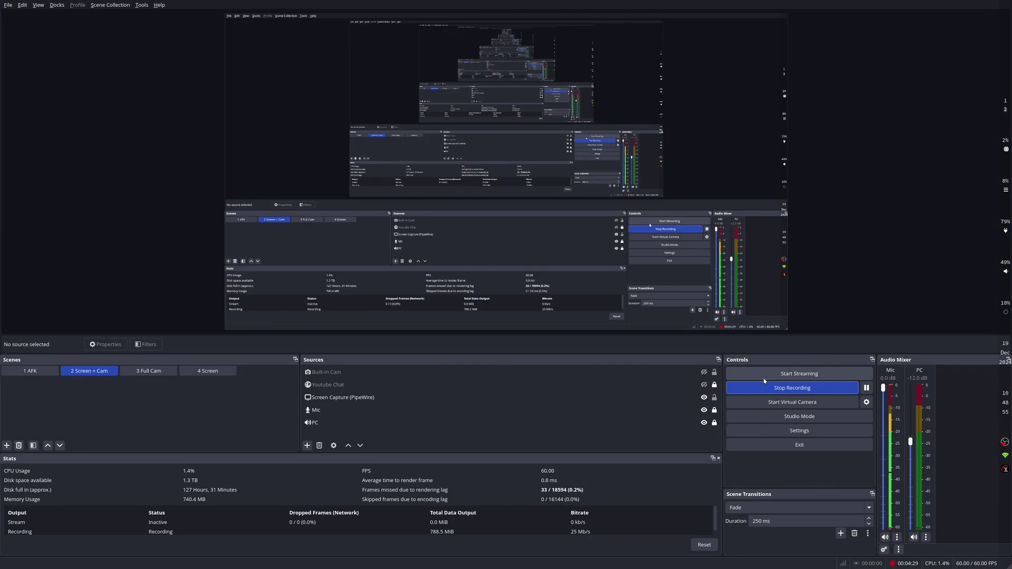
{"action": "key", "text": "super+Return"}
{"action": "type", "text": "niri"}
{"action": "key", "text": "Return"}
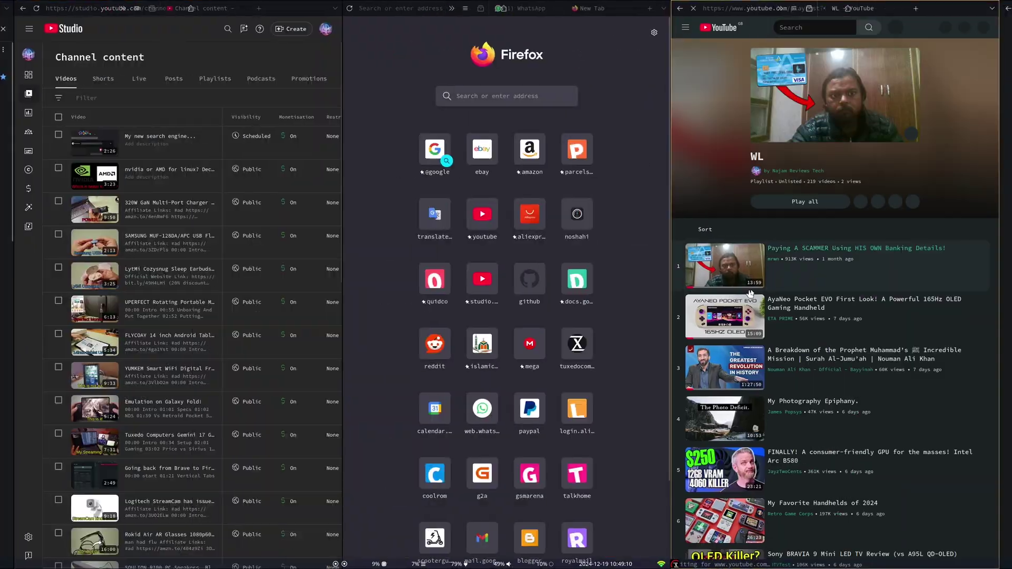
Step: Bring neighbouring off-screen window columns into view by letting the focus follow the mouse
{"action": "mouse_move", "coordinate": [11, 303]}
{"action": "mouse_move", "coordinate": [6, 253]}
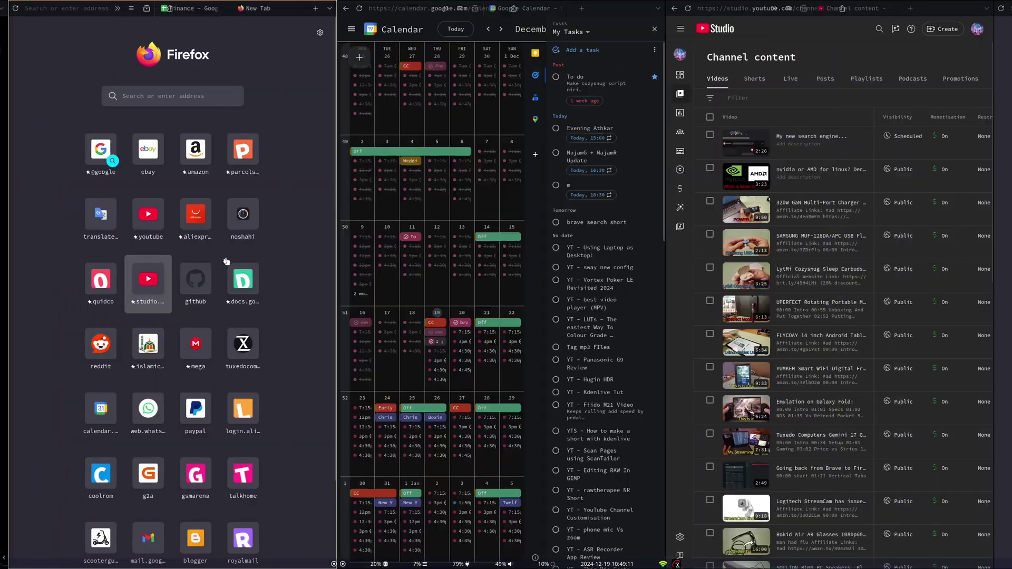
{"action": "mouse_move", "coordinate": [1004, 220]}
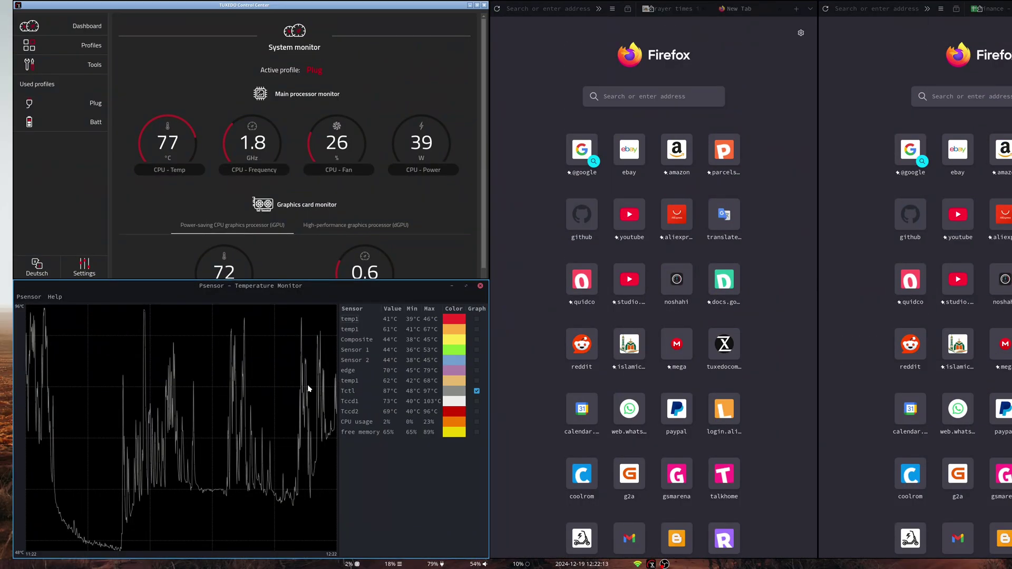
Step: Move the focus from the Psensor window along the browser columns to the Games List document
{"action": "key", "text": "super+Right"}
{"action": "key", "text": "super+Right"}
{"action": "key", "text": "super+Right"}
{"action": "key", "text": "super+Right"}
{"action": "key", "text": "super+Right"}
{"action": "key", "text": "super+Right"}
{"action": "key", "text": "super+Right"}
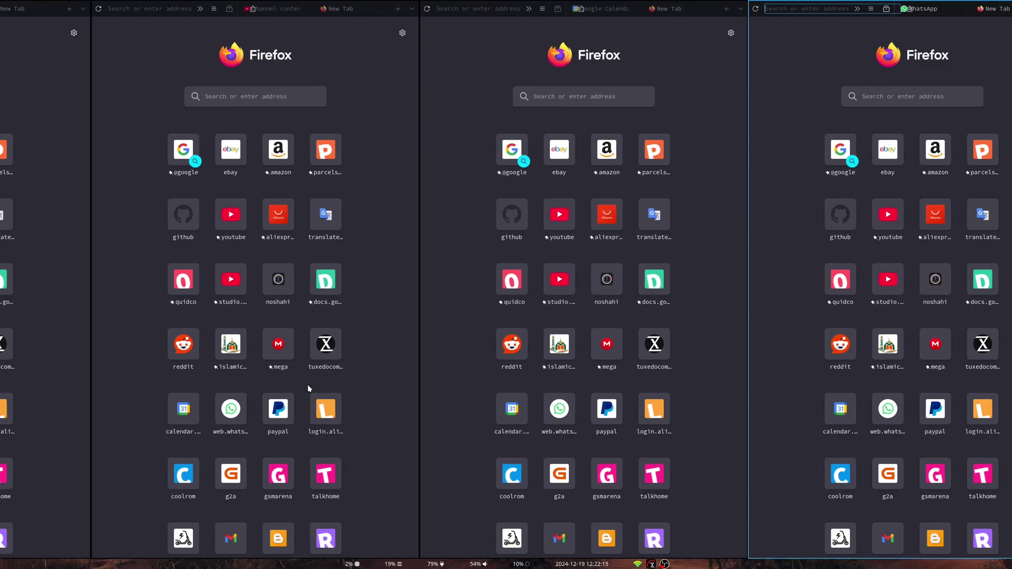
{"action": "key", "text": "super+Right"}
{"action": "key", "text": "super+Right"}
{"action": "key", "text": "super+Right"}
{"action": "key", "text": "super+Right"}
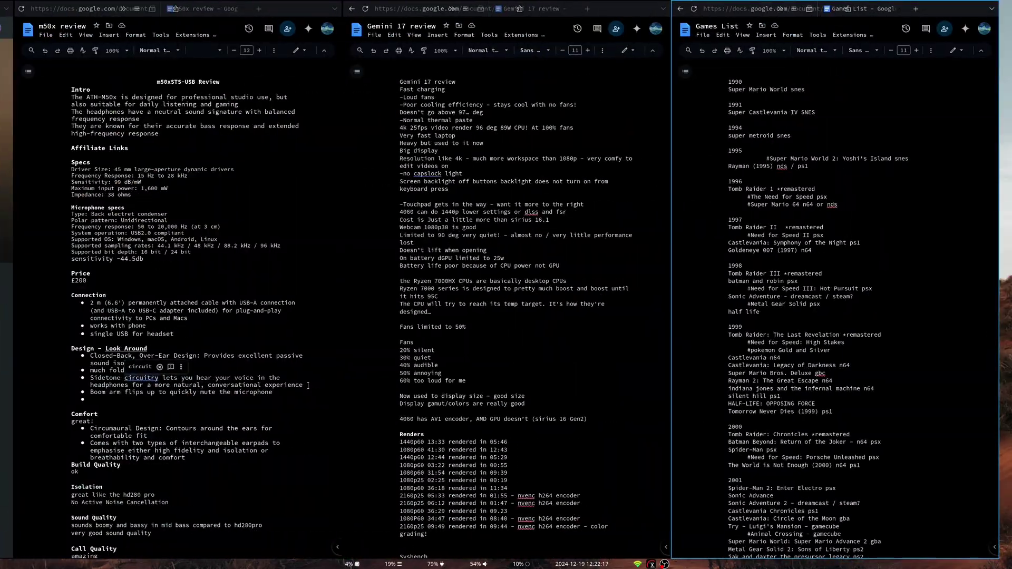
Step: Return the focus to the first column, which holds TUXEDO Control Center and Psensor
{"action": "key", "text": "super+Left"}
{"action": "key", "text": "super+Left"}
{"action": "key", "text": "super+Left"}
{"action": "key", "text": "super+Left"}
{"action": "key", "text": "super+Left"}
{"action": "key", "text": "super+Left"}
{"action": "key", "text": "super+Left"}
{"action": "key", "text": "super+Left"}
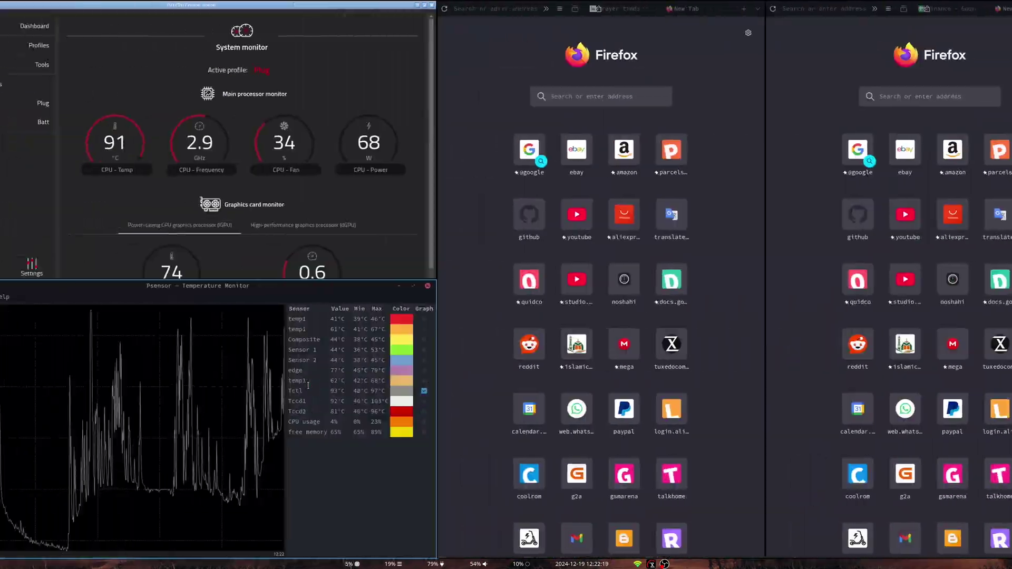
{"action": "key", "text": "super+Right"}
{"action": "key", "text": "super+Right"}
{"action": "key", "text": "super+Right"}
{"action": "key", "text": "super+Left"}
{"action": "key", "text": "super+Left"}
{"action": "key", "text": "super+Left"}
{"action": "key", "text": "super+Left"}
{"action": "key", "text": "super+Left"}
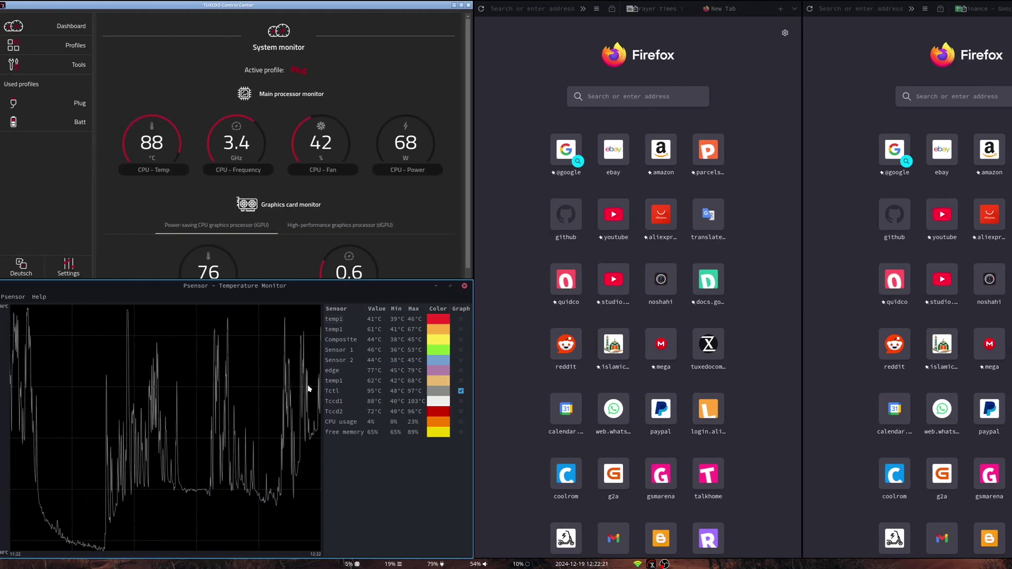
Step: Switch to the workspace with the terminals and OBS and move the focus back and forth through its columns
{"action": "key", "text": "super+Page_Down"}
{"action": "key", "text": "super+Page_Down"}
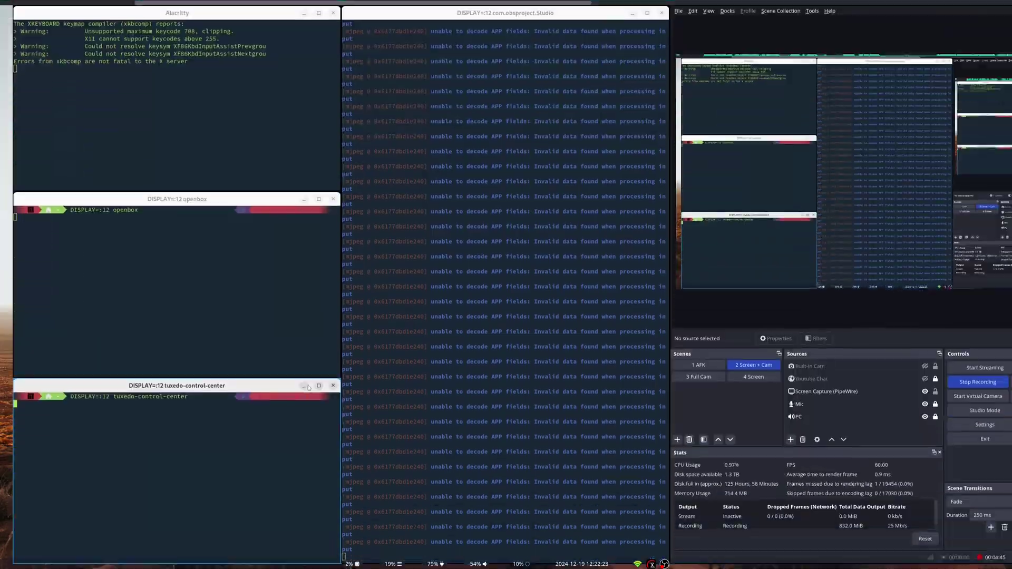
{"action": "key", "text": "super+Right"}
{"action": "key", "text": "super+Right"}
{"action": "key", "text": "super+Right"}
{"action": "key", "text": "super+Right"}
{"action": "key", "text": "super+Left"}
{"action": "key", "text": "super+Left"}
{"action": "key", "text": "super+Left"}
{"action": "key", "text": "super+Left"}
{"action": "key", "text": "super+Right"}
{"action": "key", "text": "super+Right"}
{"action": "key", "text": "super+Right"}
{"action": "key", "text": "super+Right"}
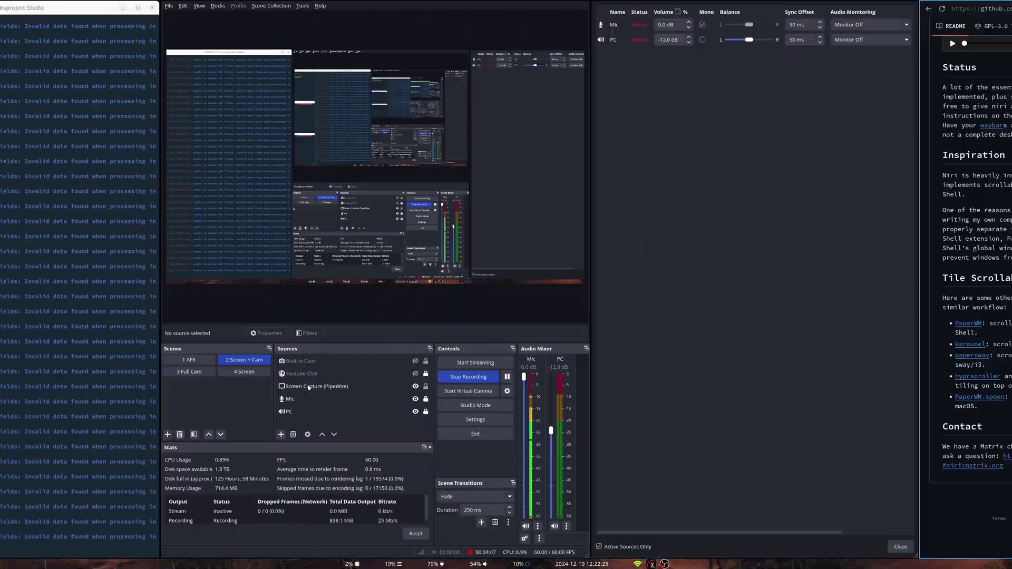
Step: Switch back to the workspace with TUXEDO Control Center, Psensor and the browser windows
{"action": "key", "text": "super+Page_Down"}
{"action": "key", "text": "super+Page_Up"}
{"action": "key", "text": "super+Page_Up"}
{"action": "key", "text": "super+Page_Up"}
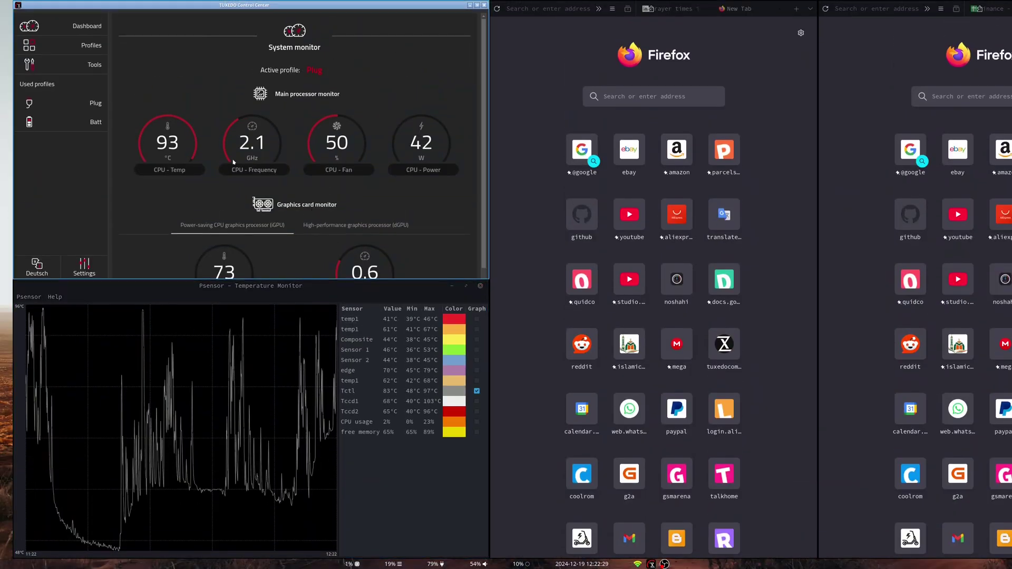
Step: Move the focus forward through the browser columns of this workspace and back again
{"action": "key", "text": "super+Right"}
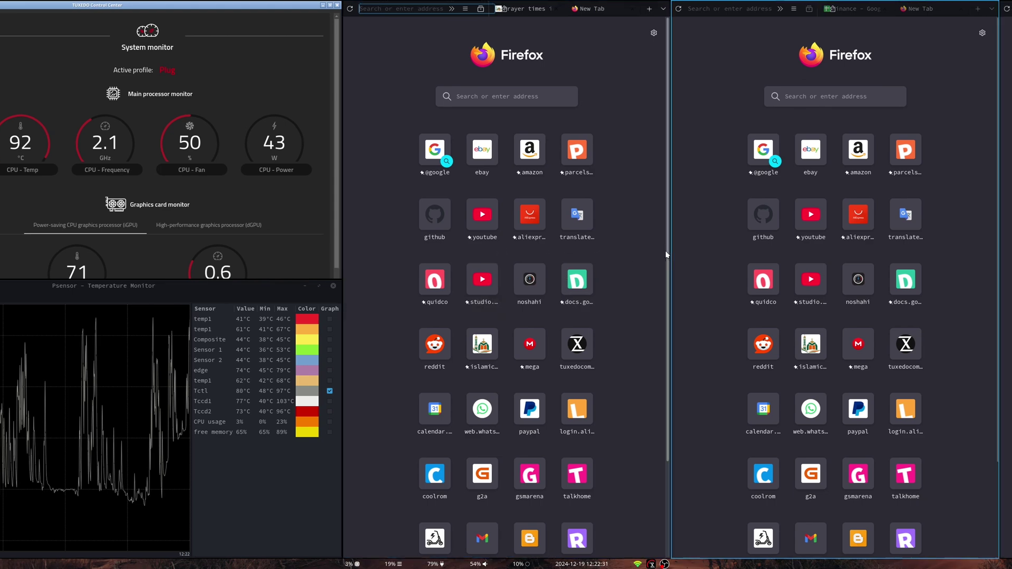
{"action": "key", "text": "super+Right"}
{"action": "key", "text": "super+Right"}
{"action": "key", "text": "super+Right"}
{"action": "key", "text": "super+Right"}
{"action": "key", "text": "super+Right"}
{"action": "key", "text": "super+Right"}
{"action": "key", "text": "super+Right"}
{"action": "key", "text": "super+Left"}
{"action": "key", "text": "super+Left"}
{"action": "key", "text": "super+Left"}
{"action": "key", "text": "super+Left"}
{"action": "key", "text": "super+Left"}
{"action": "key", "text": "super+Left"}
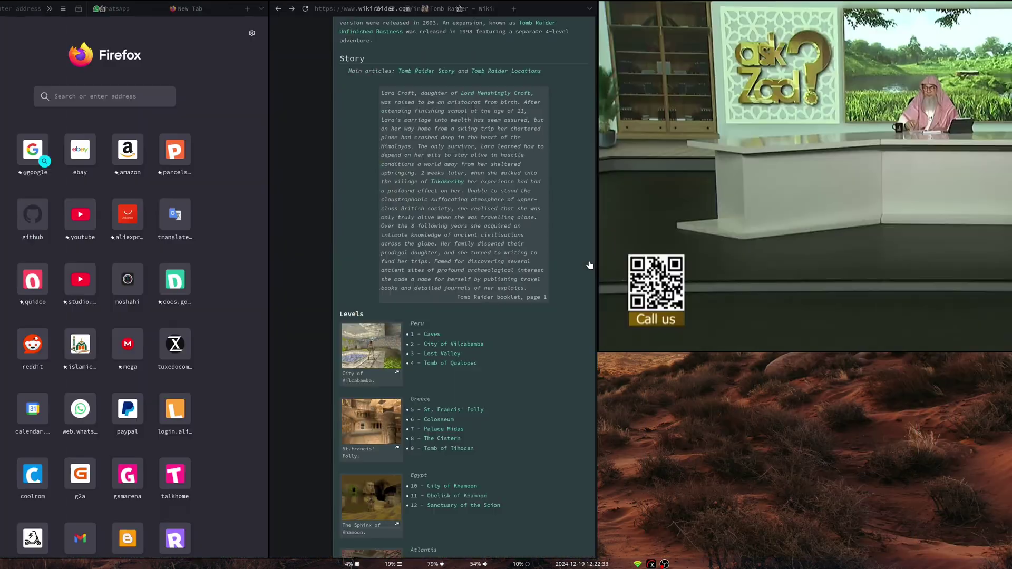
{"action": "key", "text": "super+Left"}
{"action": "key", "text": "super+Left"}
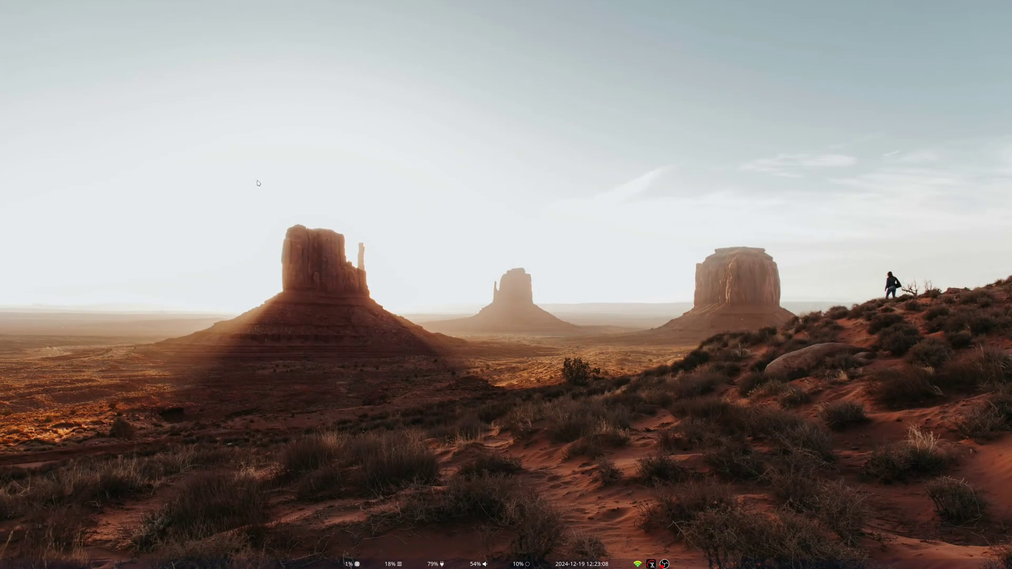
Step: Open three file manager windows on the empty workspace and close two of them
{"action": "key", "text": "super+e"}
{"action": "key", "text": "super+e"}
{"action": "key", "text": "super+e"}
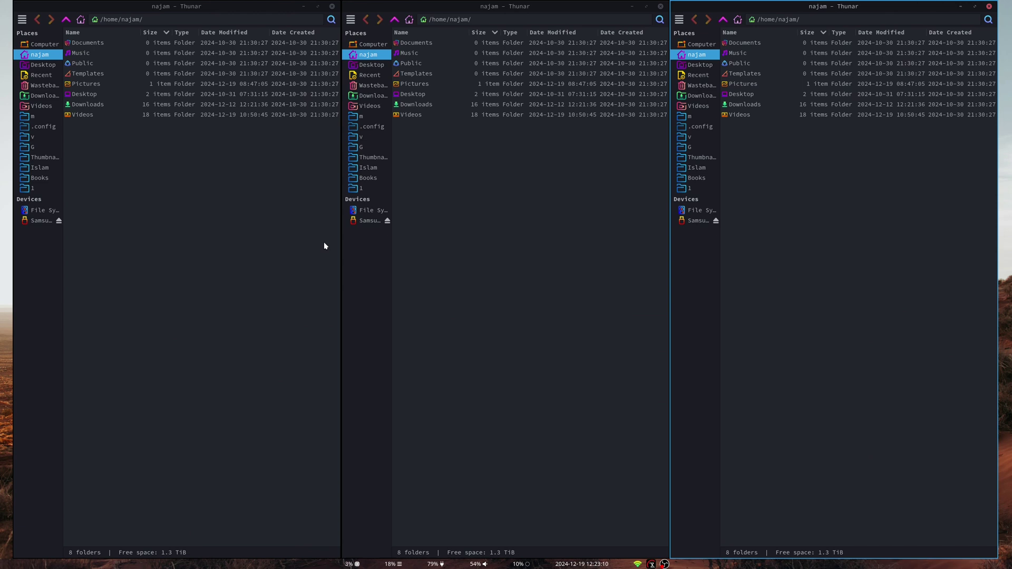
{"action": "key", "text": "super+q"}
{"action": "key", "text": "super+q"}
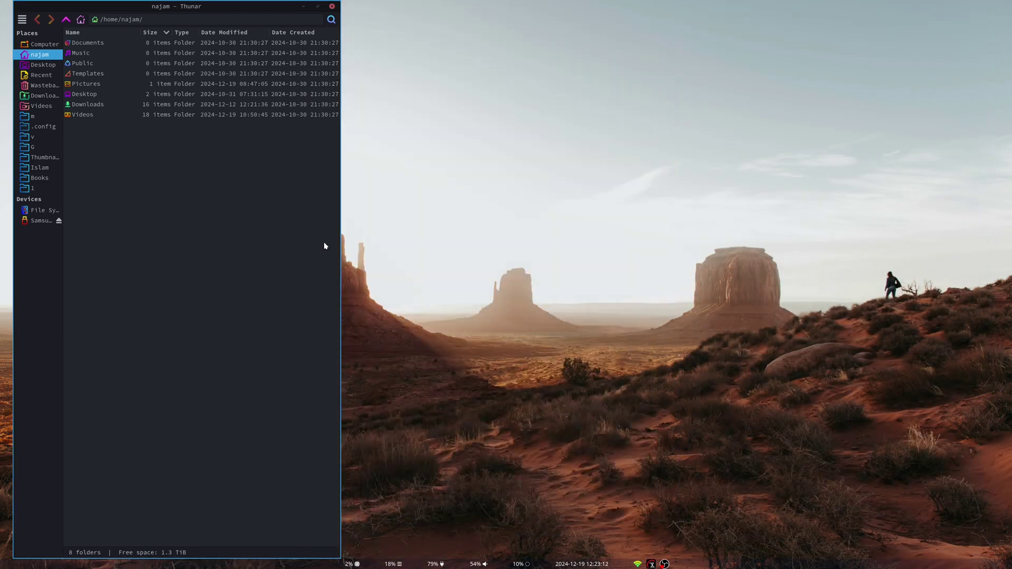
Step: Open two more file manager windows and close two so a single one is left
{"action": "key", "text": "super+e"}
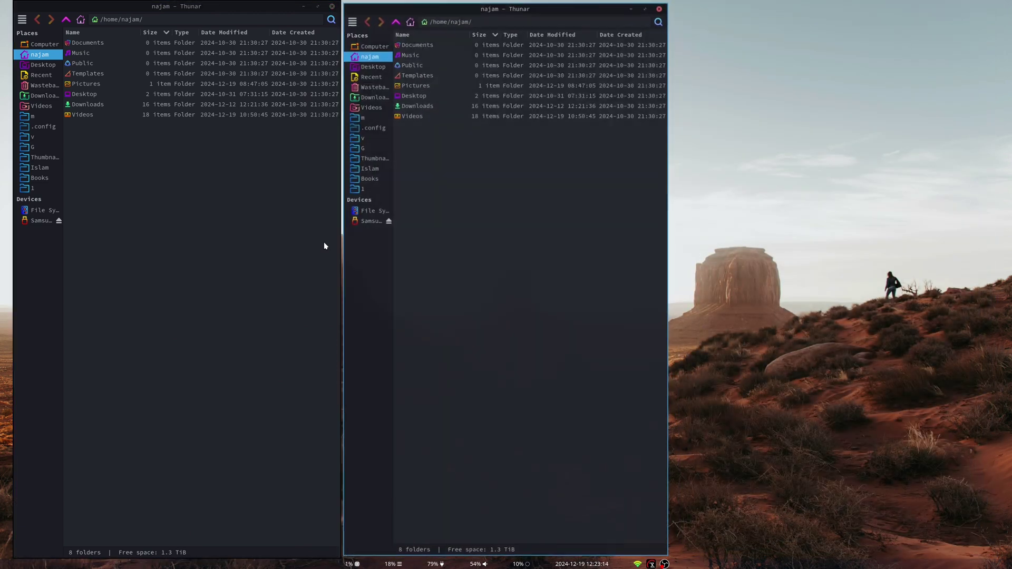
{"action": "key", "text": "super+e"}
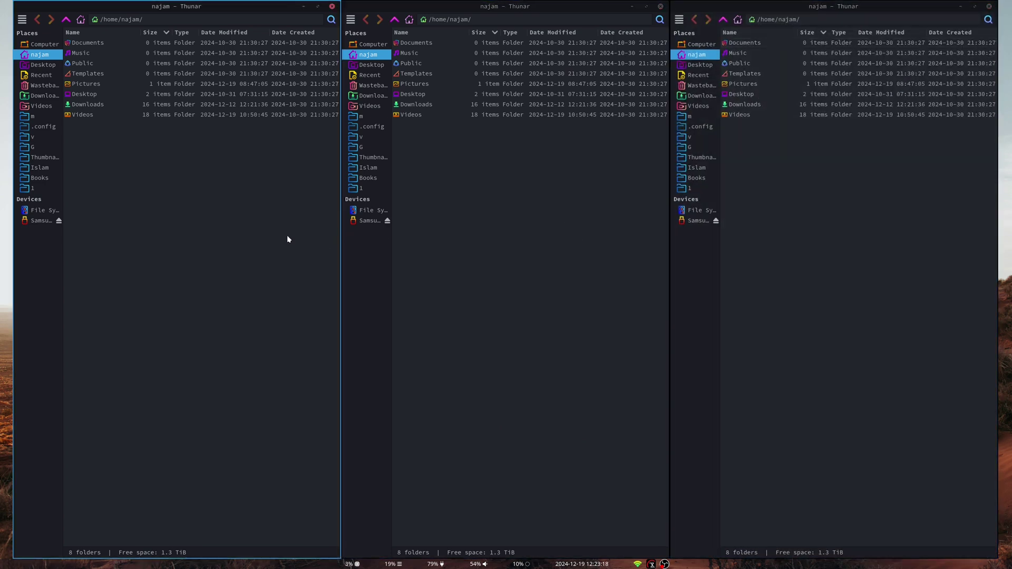
{"action": "key", "text": "super+q"}
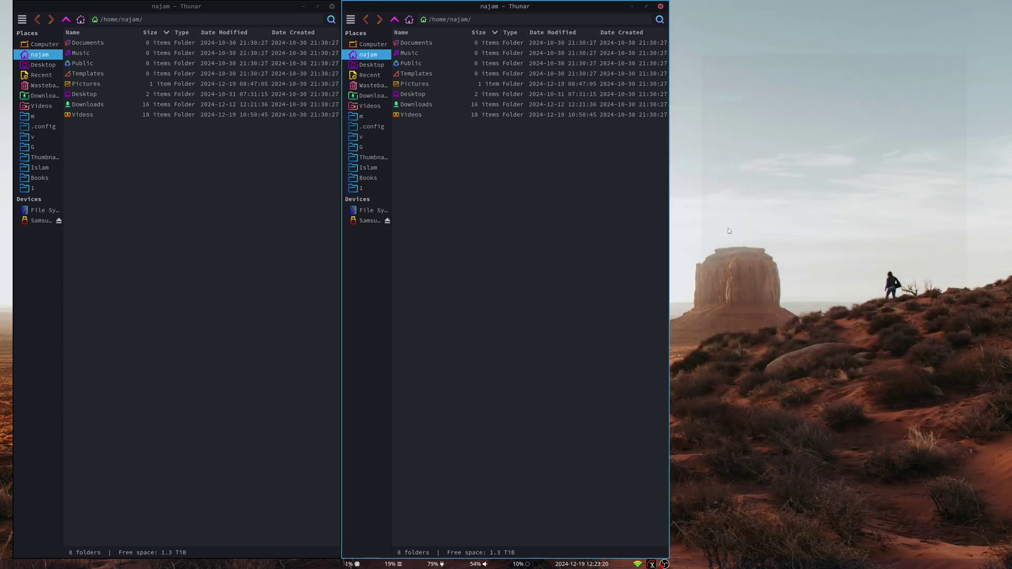
{"action": "key", "text": "super+q"}
Step: Open config.kdl from the niri folder inside .config in the text editor
{"action": "left_click", "coordinate": [42, 129]}
{"action": "key", "text": "Tab"}
{"action": "type", "text": "niri"}
{"action": "key", "text": "Return"}
{"action": "key", "text": "Down"}
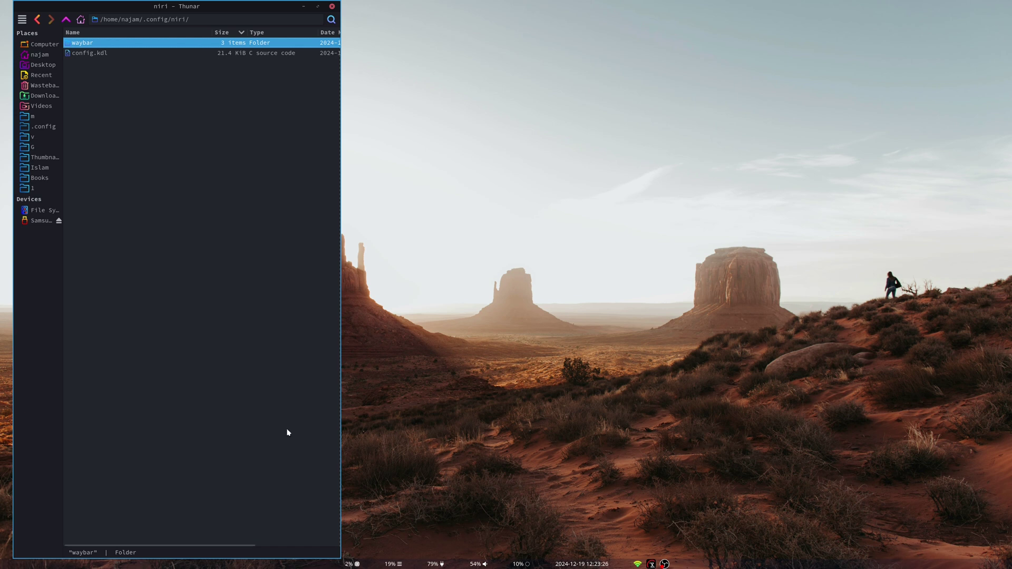
{"action": "key", "text": "Down"}
{"action": "key", "text": "Return"}
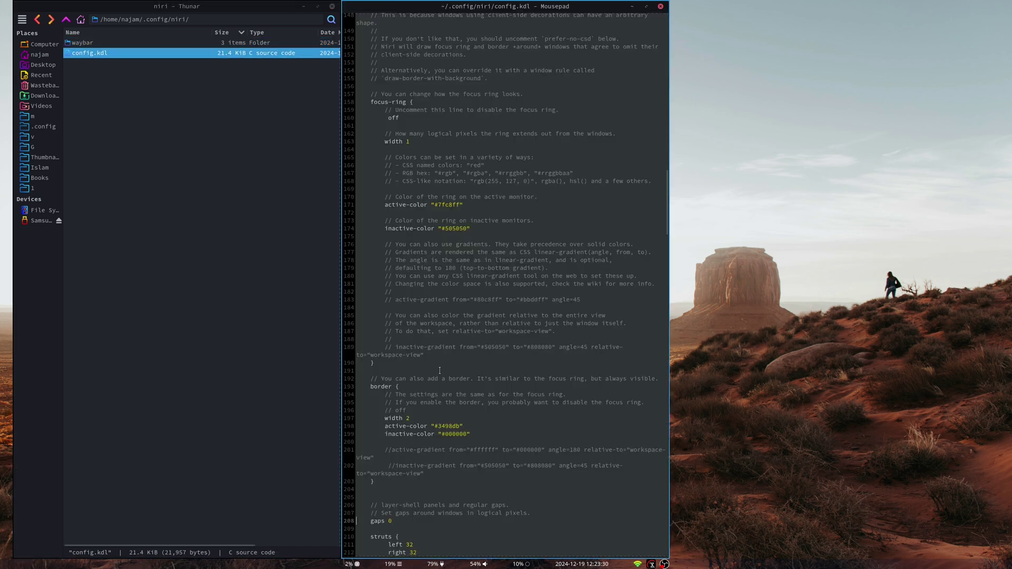
Step: Review the spawn-at-startup lines at the beginning of config.kdl and comment out the tuxedo-control-center entry
{"action": "key", "text": "ctrl+Home"}
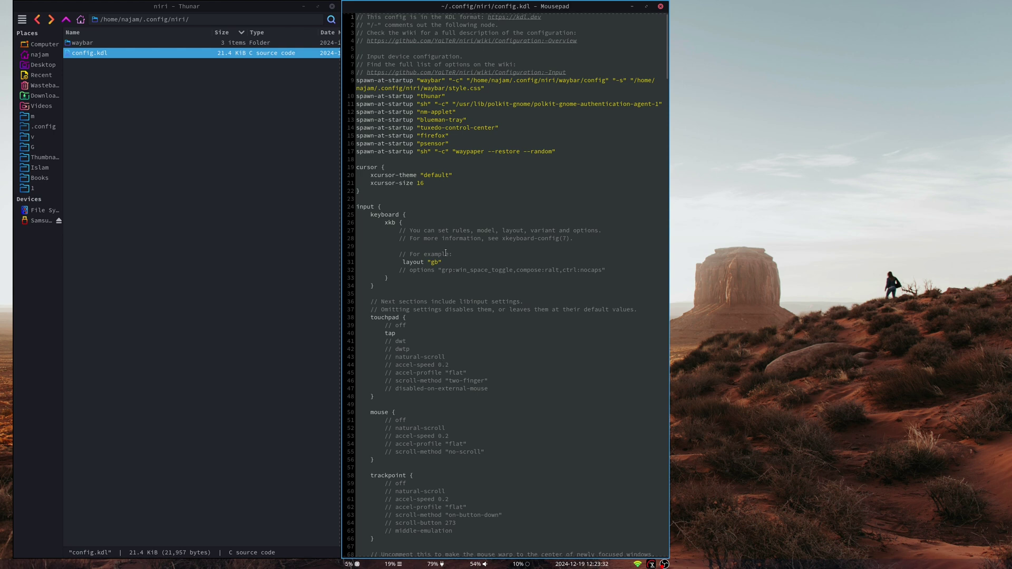
{"action": "left_click_drag", "start_coordinate": [519, 153], "coordinate": [382, 103]}
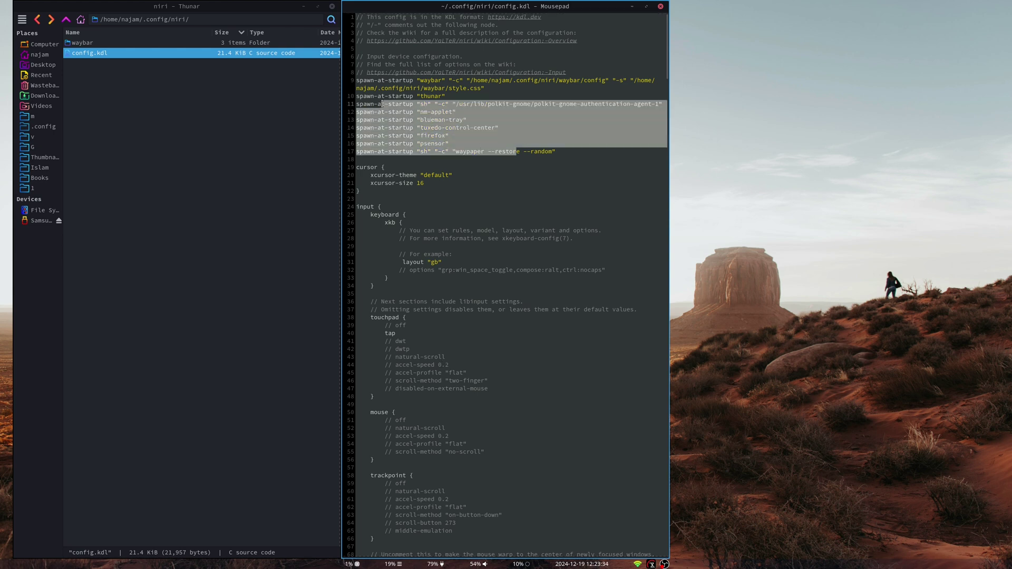
{"action": "left_click", "coordinate": [453, 104]}
{"action": "triple_click", "coordinate": [558, 97]}
{"action": "triple_click", "coordinate": [557, 102]}
{"action": "triple_click", "coordinate": [521, 81]}
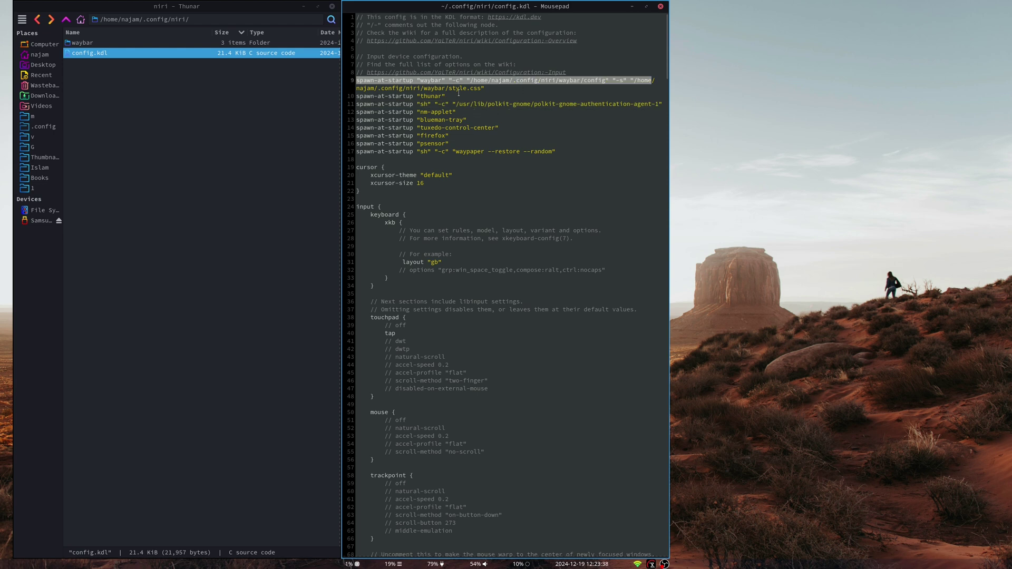
{"action": "left_click_drag", "start_coordinate": [357, 96], "coordinate": [442, 96]}
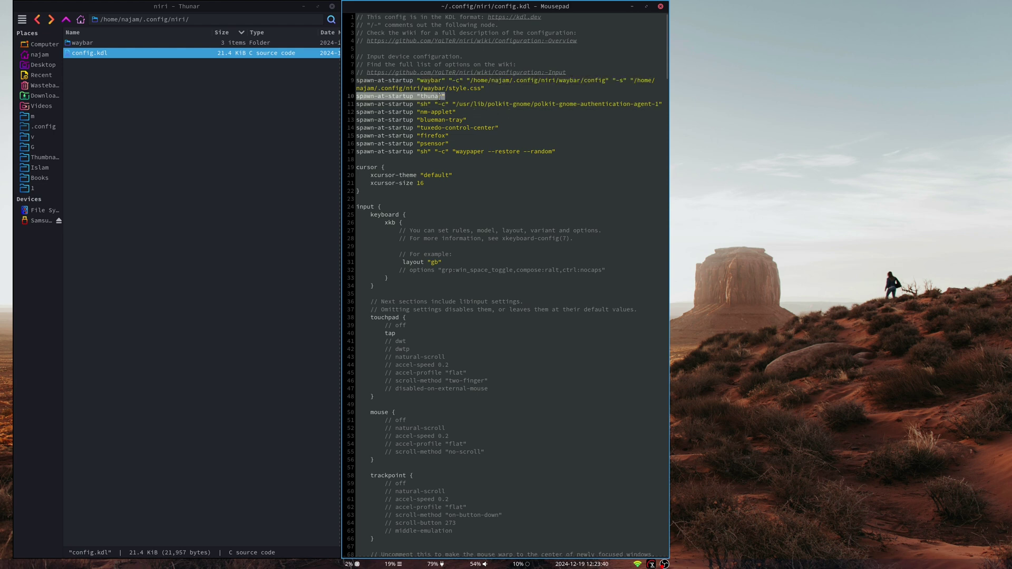
{"action": "left_click", "coordinate": [441, 112]}
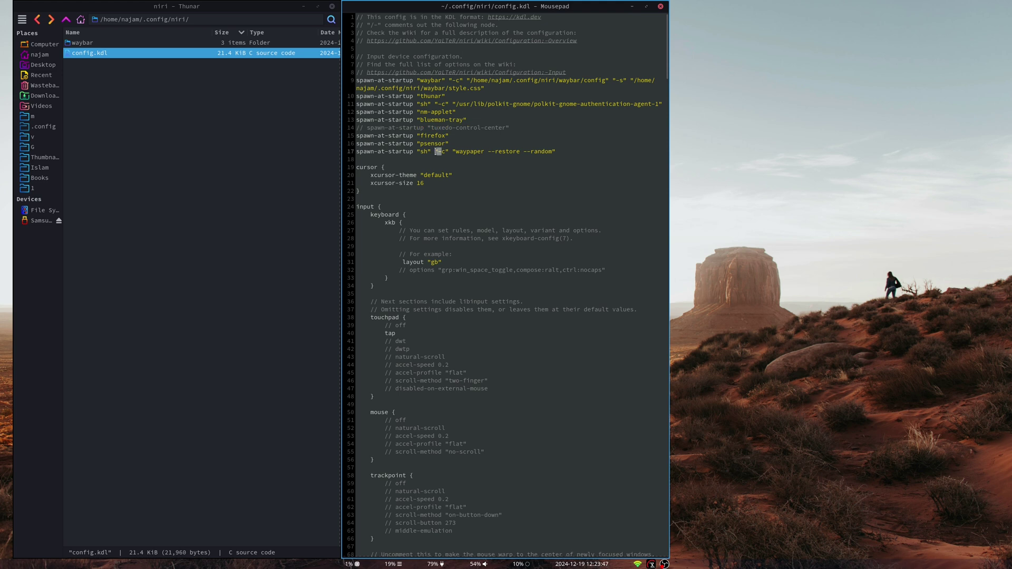
Step: Examine the startup line that runs waypaper with the --restore and --random options
{"action": "triple_click", "coordinate": [438, 151]}
{"action": "left_click", "coordinate": [481, 152]}
{"action": "left_click_drag", "start_coordinate": [456, 151], "coordinate": [546, 152]}
{"action": "left_click", "coordinate": [619, 168]}
Step: Examine the keyboard layout, touchpad, mouse and trackpoint settings in the input section of config.kdl
{"action": "triple_click", "coordinate": [431, 262]}
{"action": "left_click", "coordinate": [482, 255]}
{"action": "scroll", "coordinate": [483, 254], "scroll_direction": "down", "scroll_amount": 6}
{"action": "left_click_drag", "start_coordinate": [372, 170], "coordinate": [395, 187]}
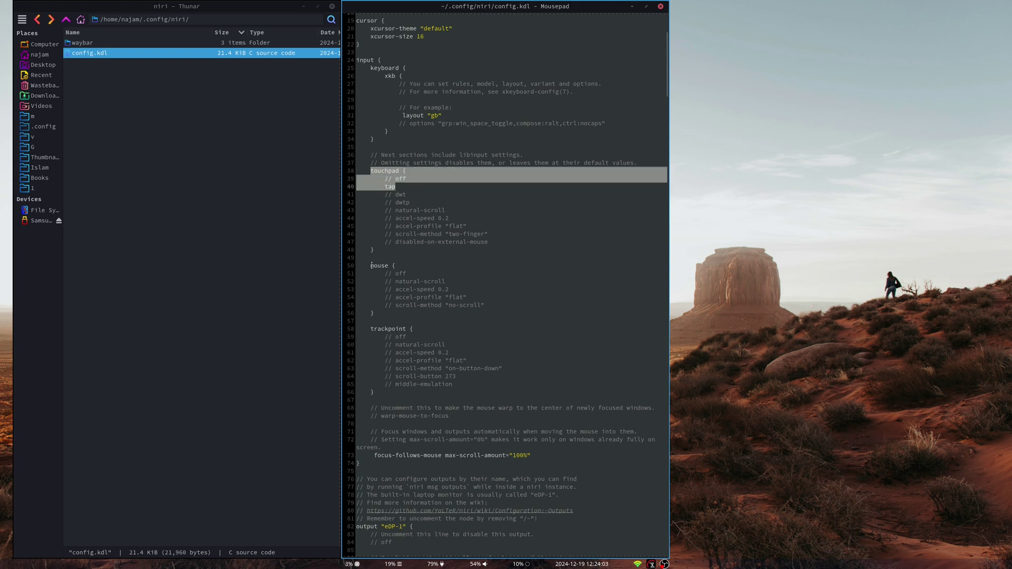
{"action": "left_click", "coordinate": [382, 324]}
{"action": "left_click", "coordinate": [412, 354]}
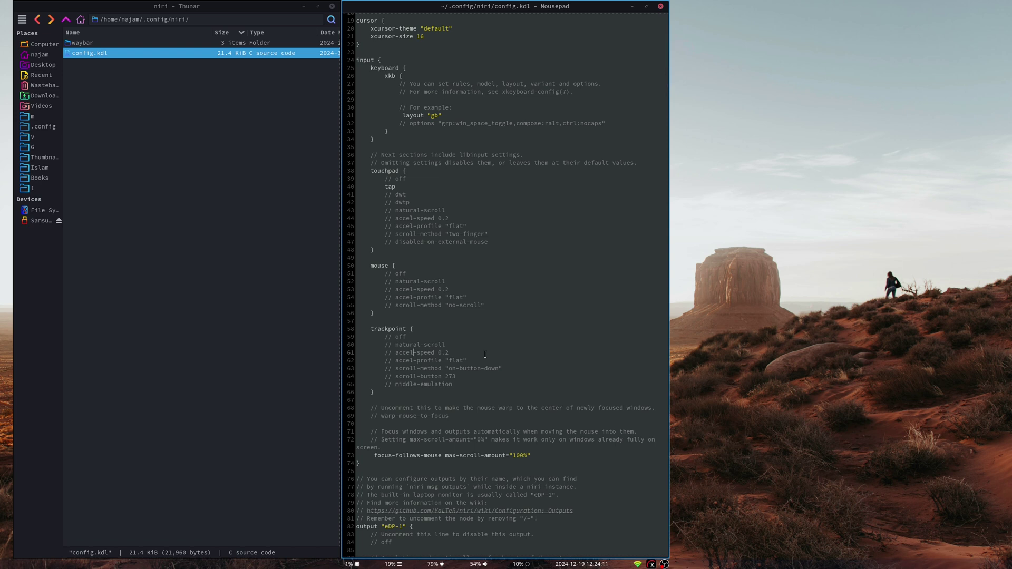
Step: Scroll through the window columns of the first workspace in both directions, and jump between its first and last columns
{"action": "scroll", "coordinate": [485, 354], "scroll_direction": "up", "scroll_amount": 2}
{"action": "scroll", "coordinate": [484, 354], "scroll_direction": "left", "scroll_amount": 2}
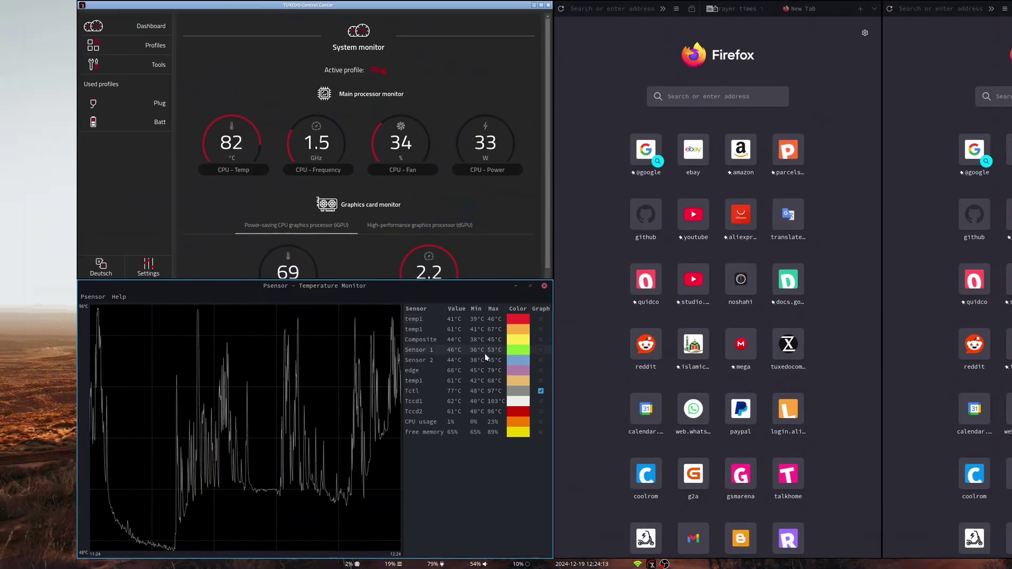
{"action": "scroll", "coordinate": [484, 354], "scroll_direction": "right", "scroll_amount": 8}
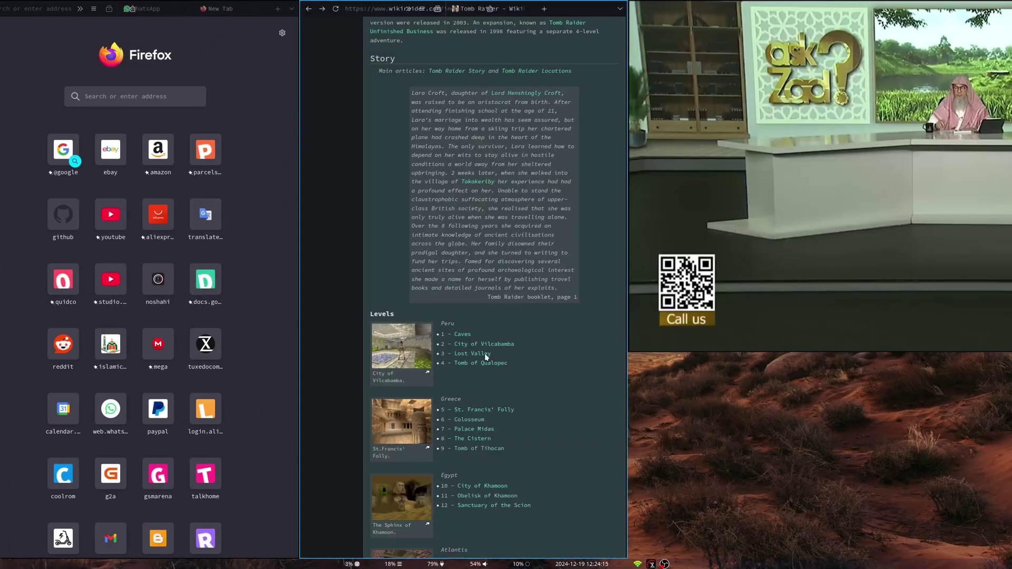
{"action": "scroll", "coordinate": [485, 353], "scroll_direction": "right", "scroll_amount": 5}
{"action": "key", "text": "super+End"}
{"action": "key", "text": "super+Home"}
{"action": "key", "text": "super+End"}
Step: Cycle down and up through the workspaces, ending on the one that holds config.kdl
{"action": "key", "text": "super+Page_Down"}
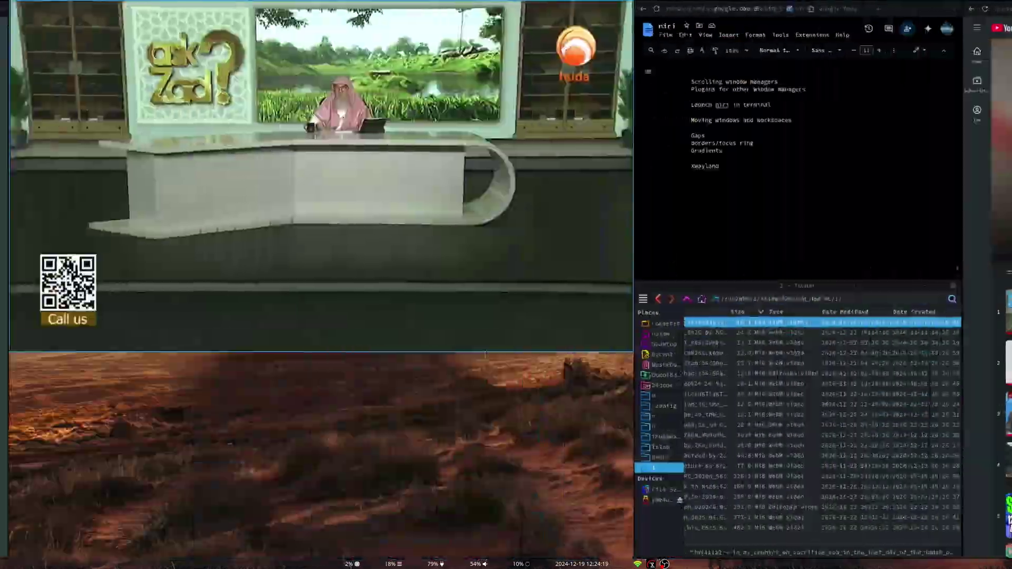
{"action": "key", "text": "super+Page_Down"}
{"action": "key", "text": "super+Page_Down"}
{"action": "key", "text": "super+Page_Down"}
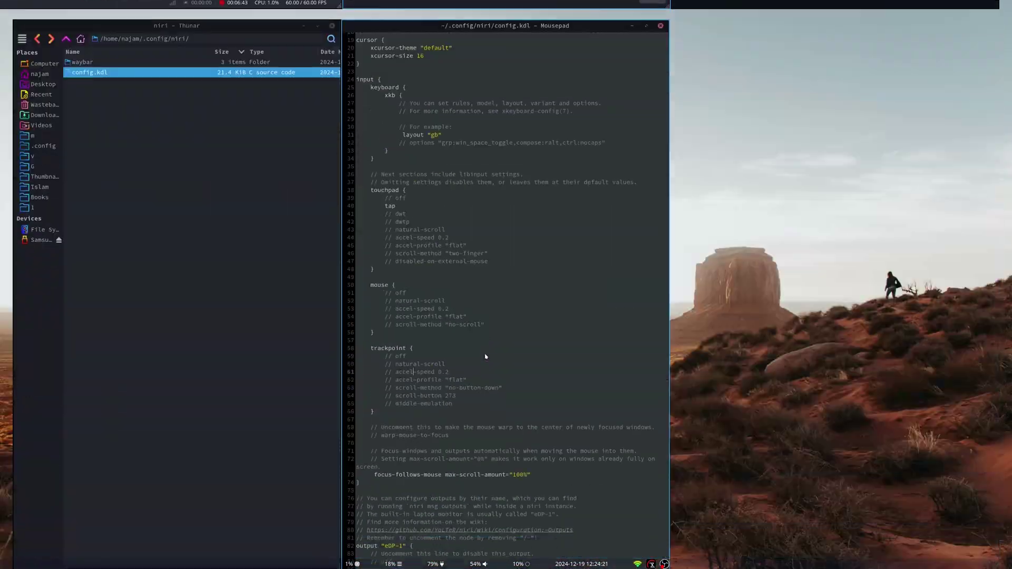
{"action": "key", "text": "super+Page_Up"}
{"action": "key", "text": "super+Page_Up"}
{"action": "key", "text": "super+Page_Down"}
{"action": "key", "text": "super+Page_Down"}
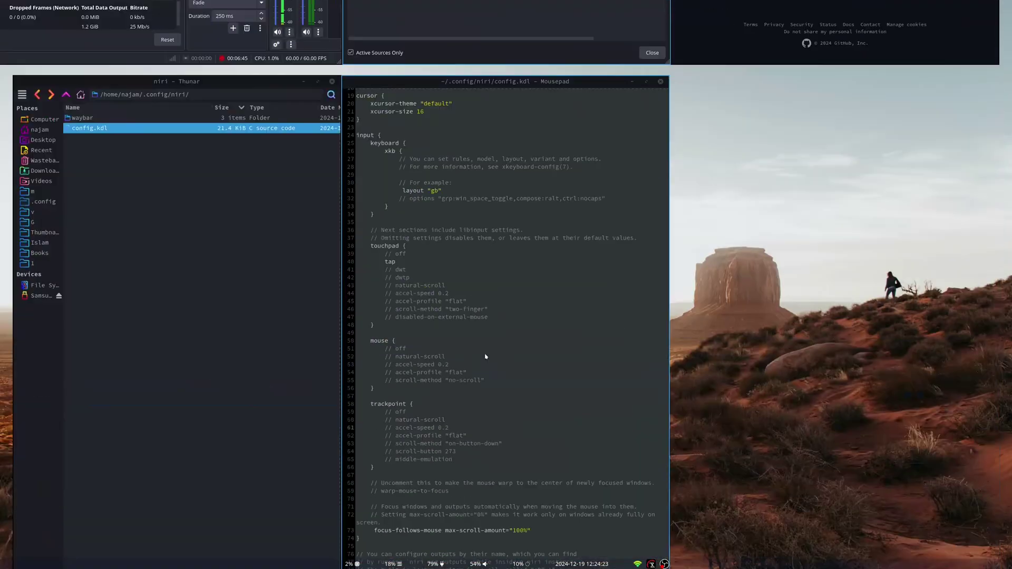
Step: Examine the focus-follows-mouse line with its max-scroll-amount value in the input section
{"action": "scroll", "coordinate": [496, 369], "scroll_direction": "down", "scroll_amount": 5}
{"action": "triple_click", "coordinate": [504, 383]}
{"action": "left_click", "coordinate": [505, 383]}
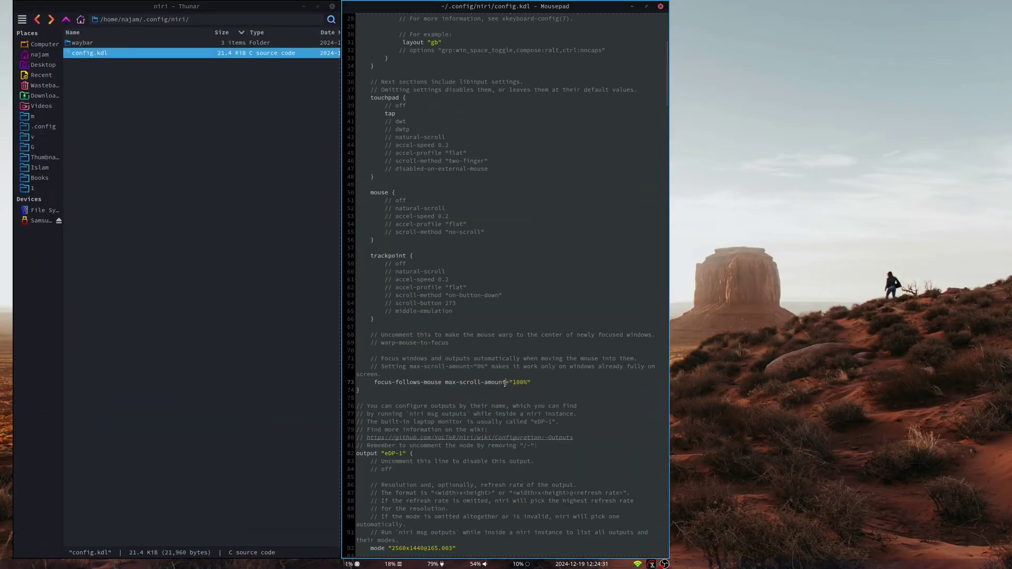
Step: Try focus-follows-mouse on the partly hidden columns of the first workspace, and return to the config.kdl workspace
{"action": "key", "text": "super+Page_Up"}
{"action": "key", "text": "super+Page_Up"}
{"action": "key", "text": "super+Page_Up"}
{"action": "mouse_move", "coordinate": [6, 257]}
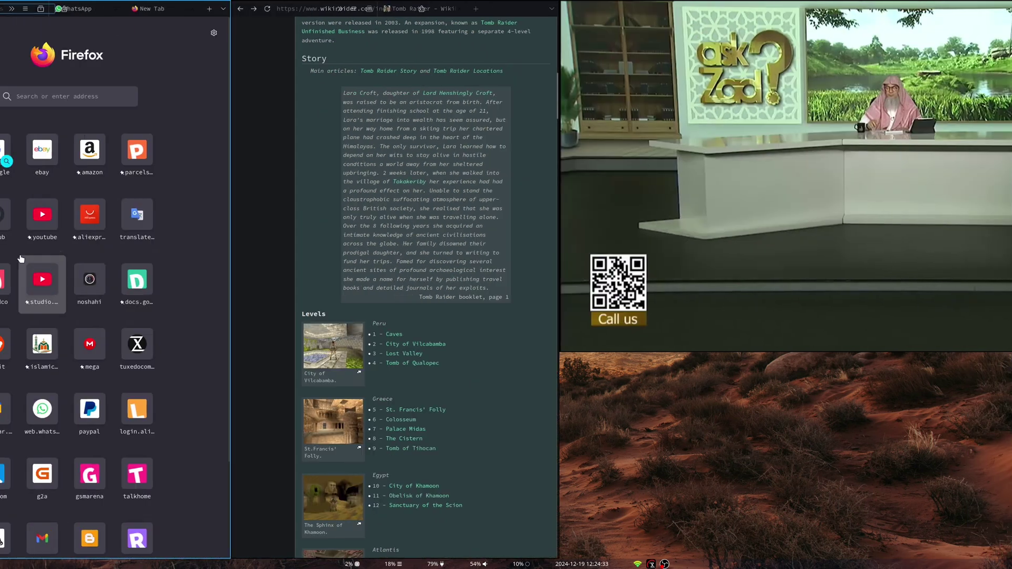
{"action": "mouse_move", "coordinate": [6, 232]}
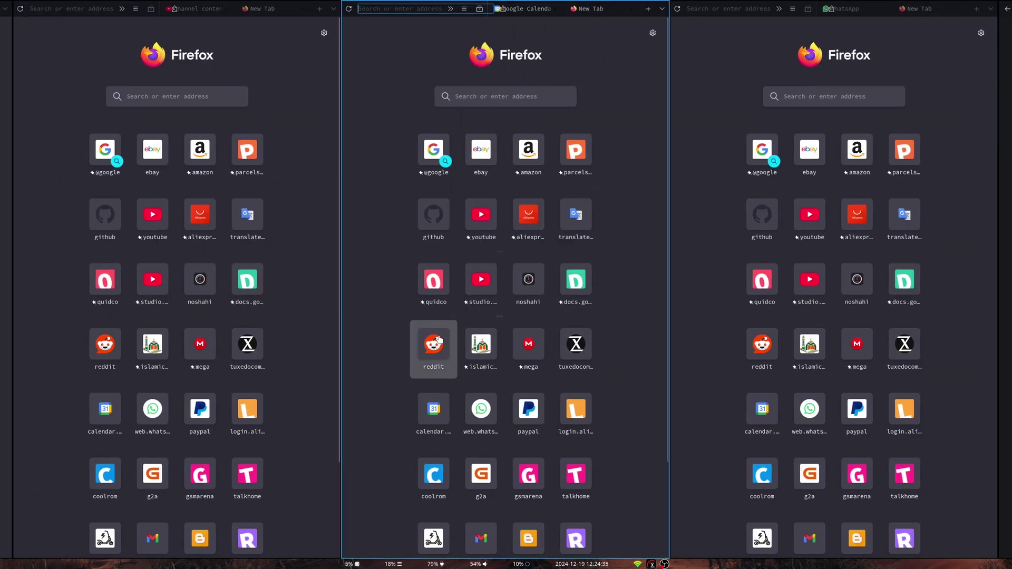
{"action": "key", "text": "super+Page_Up"}
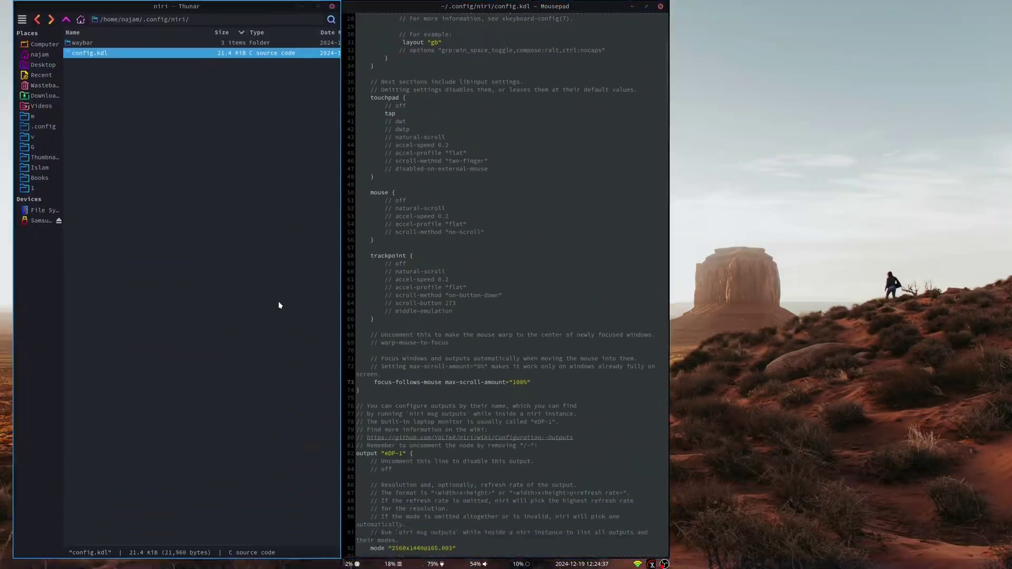
Step: Examine the output section's monitor name, mode and scale settings in config.kdl
{"action": "scroll", "coordinate": [523, 233], "scroll_direction": "down", "scroll_amount": 12}
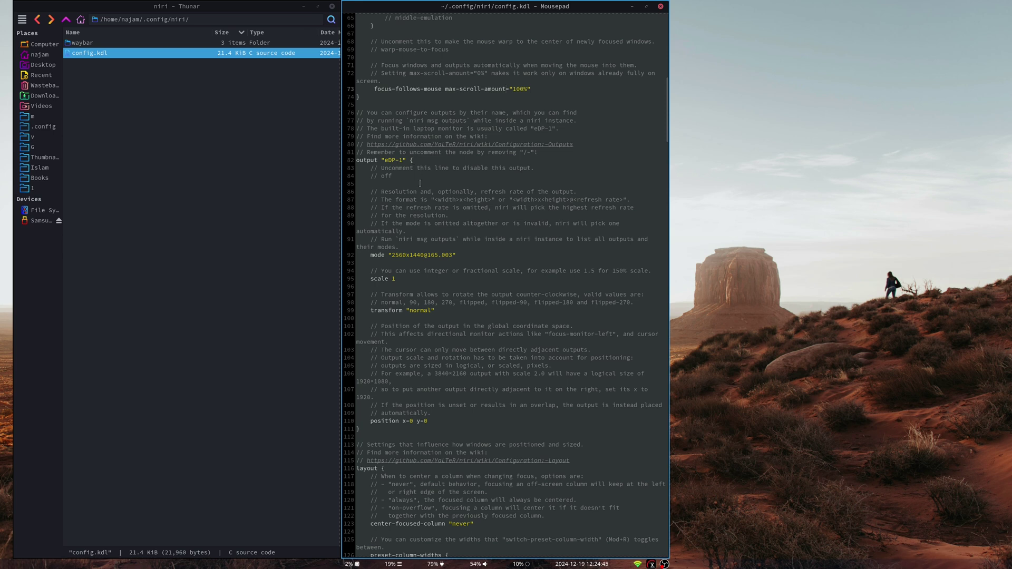
{"action": "left_click_drag", "start_coordinate": [373, 160], "coordinate": [406, 160]}
{"action": "left_click", "coordinate": [406, 160]}
{"action": "left_click_drag", "start_coordinate": [373, 254], "coordinate": [456, 255]}
{"action": "left_click", "coordinate": [456, 256]}
{"action": "triple_click", "coordinate": [385, 278]}
{"action": "left_click", "coordinate": [386, 278]}
Step: Examine the output section's transform setting with its valid values, and the position line
{"action": "triple_click", "coordinate": [400, 310]}
{"action": "left_click", "coordinate": [475, 302]}
{"action": "double_click", "coordinate": [472, 302]}
{"action": "triple_click", "coordinate": [475, 302]}
{"action": "left_click", "coordinate": [525, 304]}
{"action": "triple_click", "coordinate": [411, 421]}
{"action": "left_click", "coordinate": [420, 405]}
Step: Examine the center-focused-column setting in the layout section and check its behaviour on the first workspace
{"action": "scroll", "coordinate": [509, 369], "scroll_direction": "down", "scroll_amount": 6}
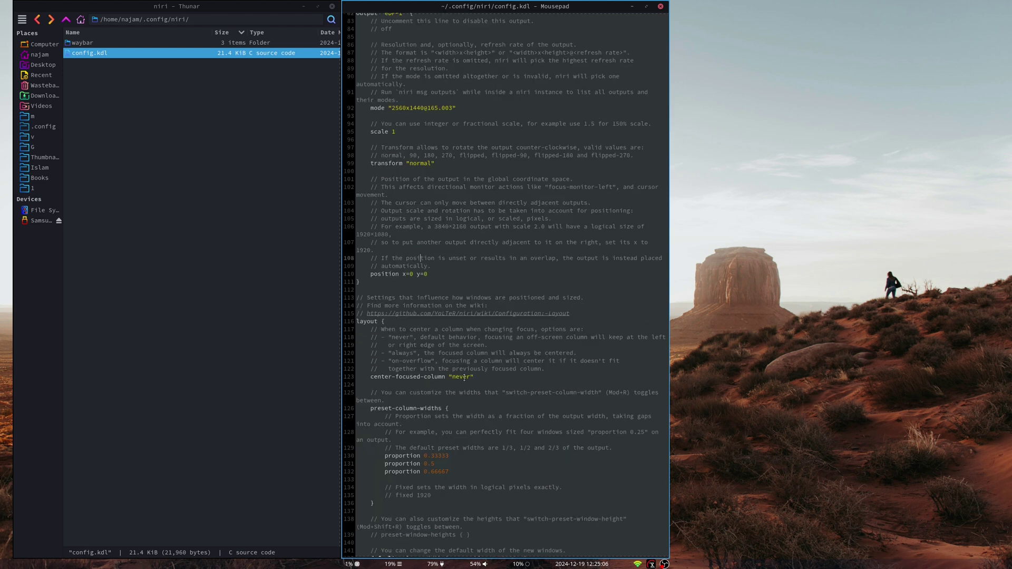
{"action": "scroll", "coordinate": [464, 377], "scroll_direction": "down", "scroll_amount": 3}
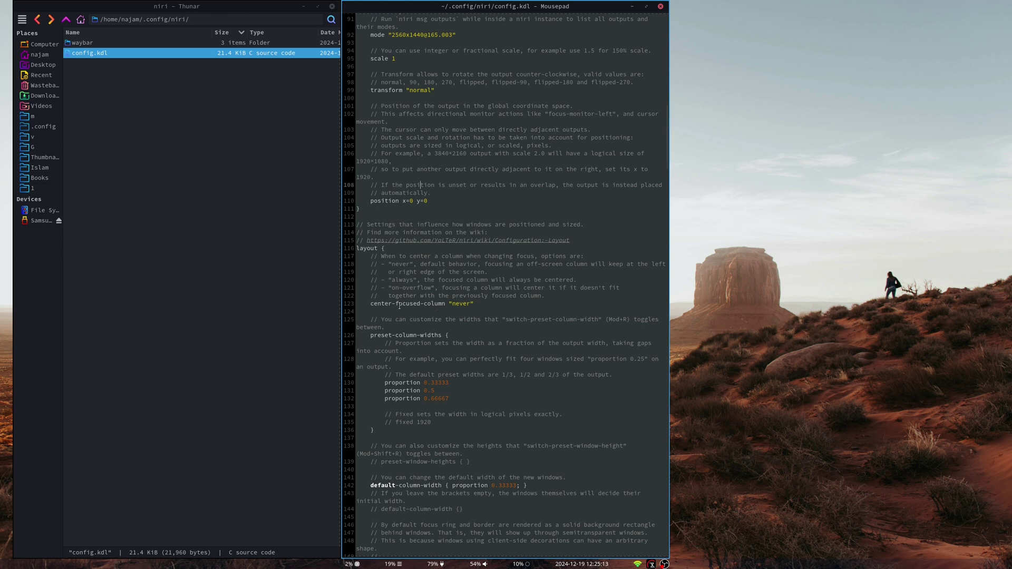
{"action": "triple_click", "coordinate": [467, 304]}
{"action": "left_click", "coordinate": [464, 304]}
{"action": "key", "text": "super+1"}
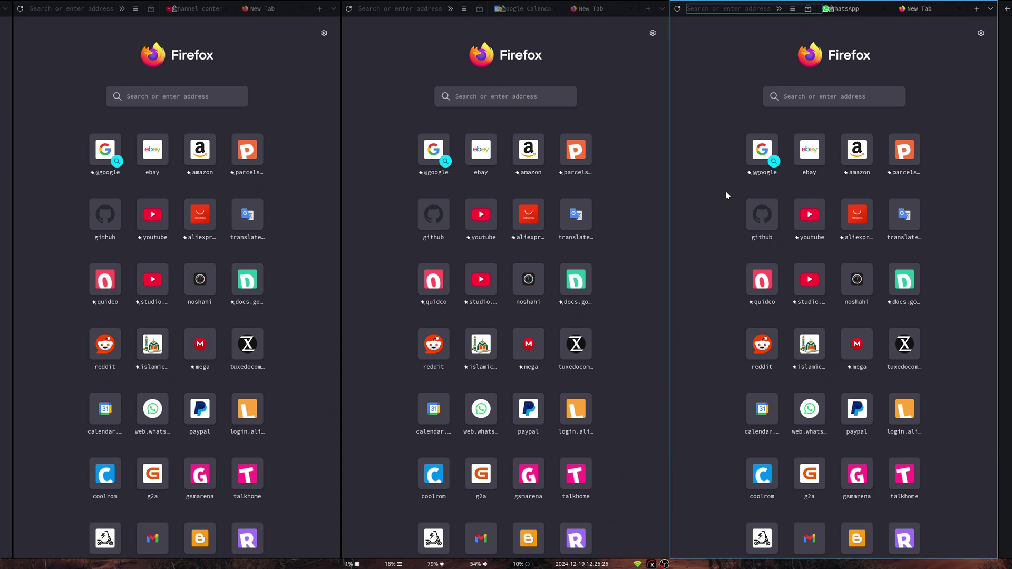
{"action": "key", "text": "super+Right"}
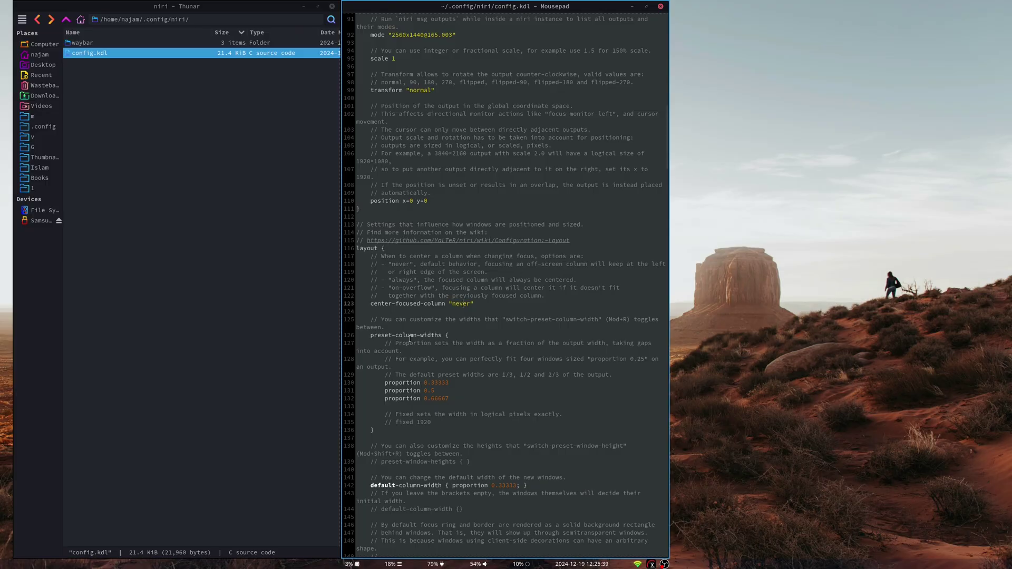
Step: Examine the preset-column-widths block and its proportion values in the layout section
{"action": "triple_click", "coordinate": [410, 337]}
{"action": "left_click", "coordinate": [450, 343]}
{"action": "left_click_drag", "start_coordinate": [388, 384], "coordinate": [417, 391]}
{"action": "left_click", "coordinate": [463, 399]}
{"action": "double_click", "coordinate": [440, 385]}
{"action": "double_click", "coordinate": [441, 399]}
{"action": "left_click", "coordinate": [446, 399]}
Step: Examine the default-column-width line and test it by opening and closing a new file manager window twice
{"action": "left_click_drag", "start_coordinate": [369, 486], "coordinate": [515, 487]}
{"action": "left_click", "coordinate": [517, 488]}
{"action": "key", "text": "super+e"}
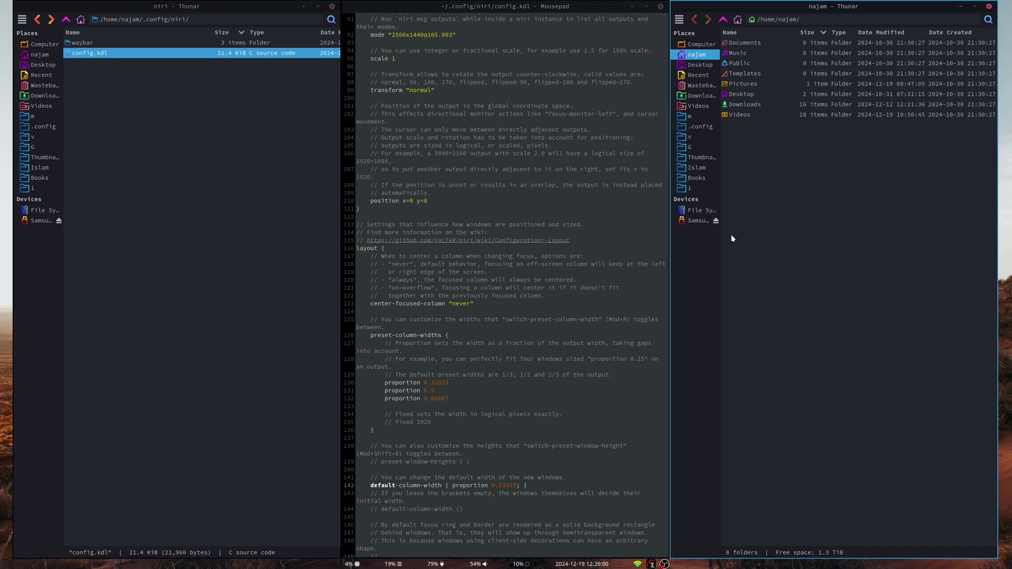
{"action": "key", "text": "super+q"}
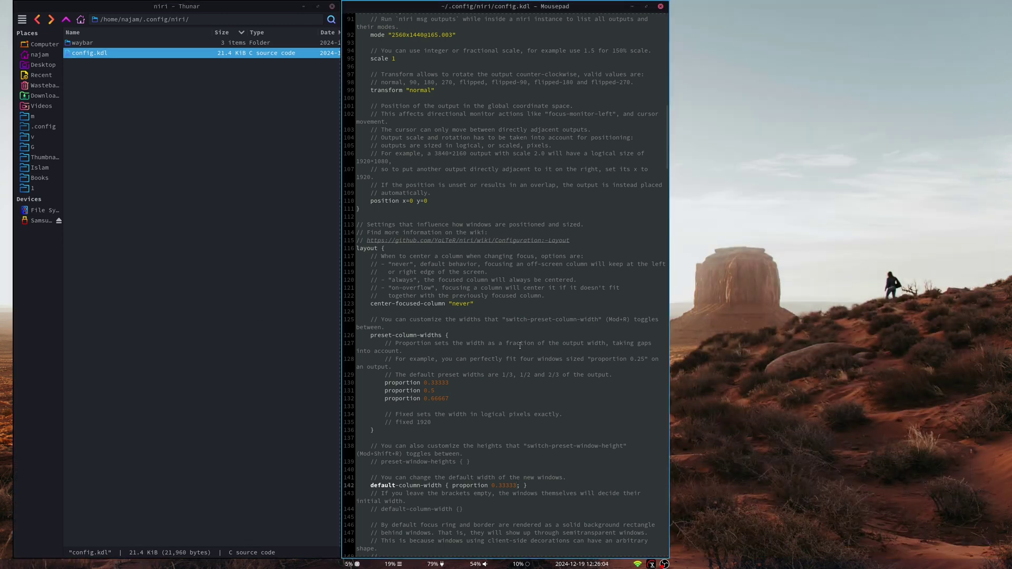
{"action": "key", "text": "super+e"}
{"action": "key", "text": "super+q"}
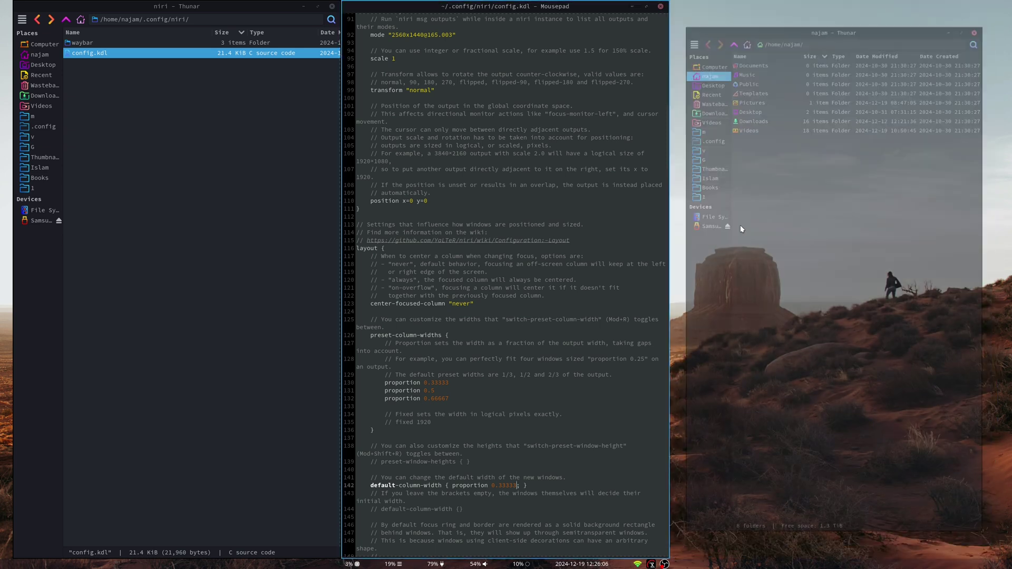
Step: Examine the comment about leaving the default-column-width brackets empty so windows decide their own initial width
{"action": "scroll", "coordinate": [506, 337], "scroll_direction": "down", "scroll_amount": 4}
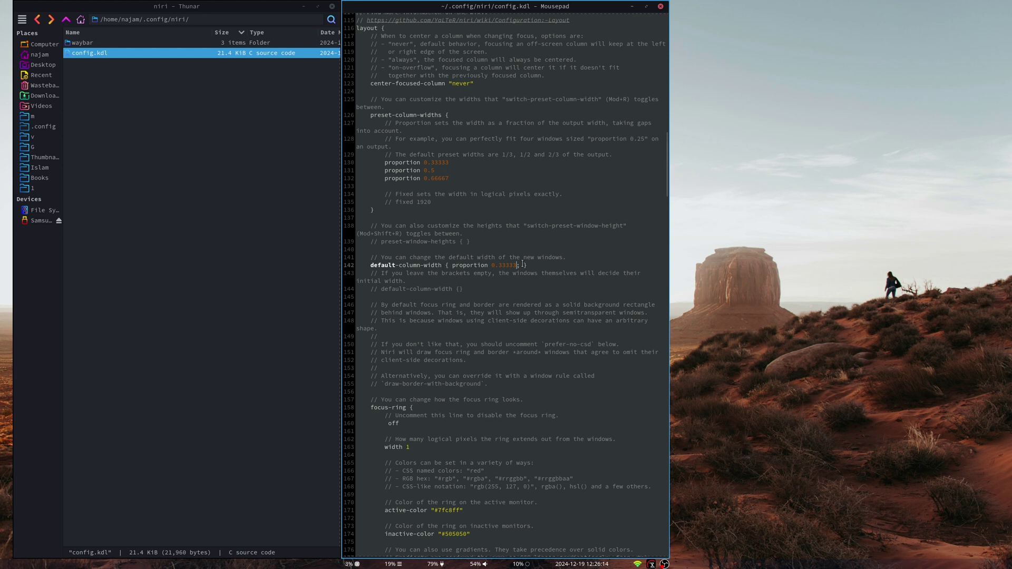
{"action": "left_click_drag", "start_coordinate": [434, 273], "coordinate": [571, 273]}
{"action": "left_click", "coordinate": [576, 273]}
{"action": "left_click_drag", "start_coordinate": [395, 282], "coordinate": [370, 282]}
{"action": "left_click", "coordinate": [408, 282]}
Step: Set the width in the border section to 4 and save config.kdl
{"action": "scroll", "coordinate": [527, 370], "scroll_direction": "down", "scroll_amount": 8}
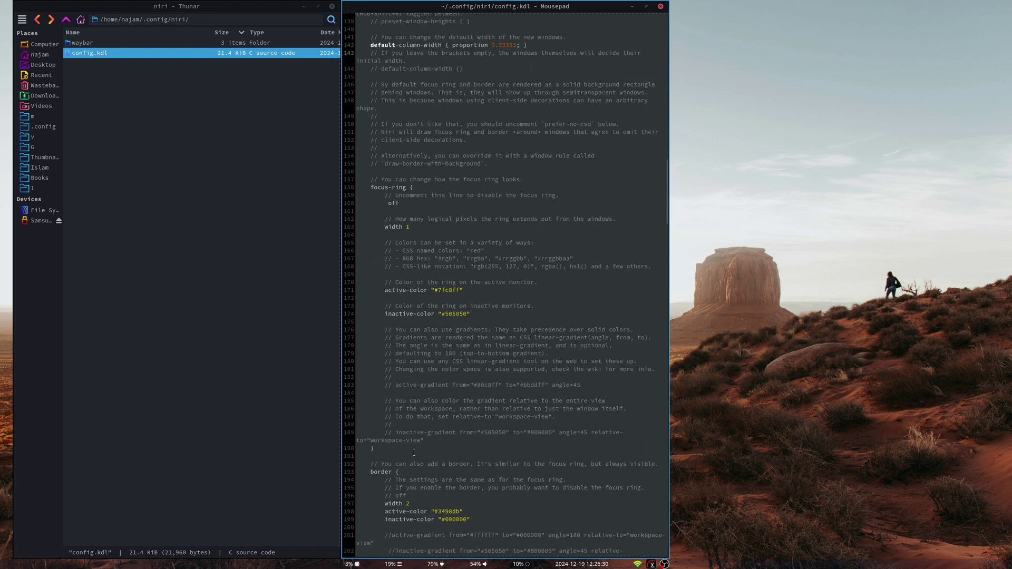
{"action": "scroll", "coordinate": [438, 438], "scroll_direction": "down", "scroll_amount": 3}
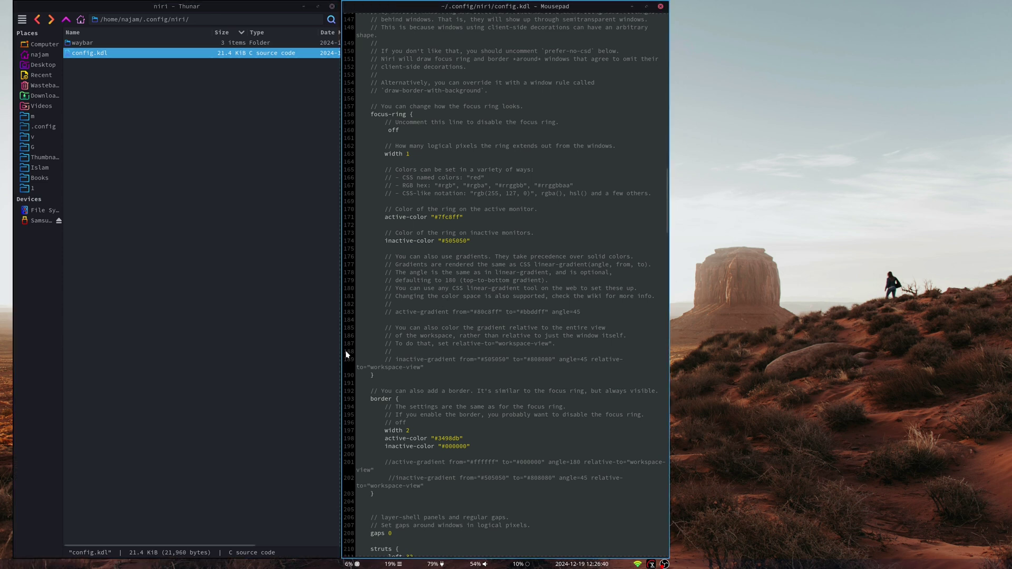
{"action": "left_click", "coordinate": [412, 430]}
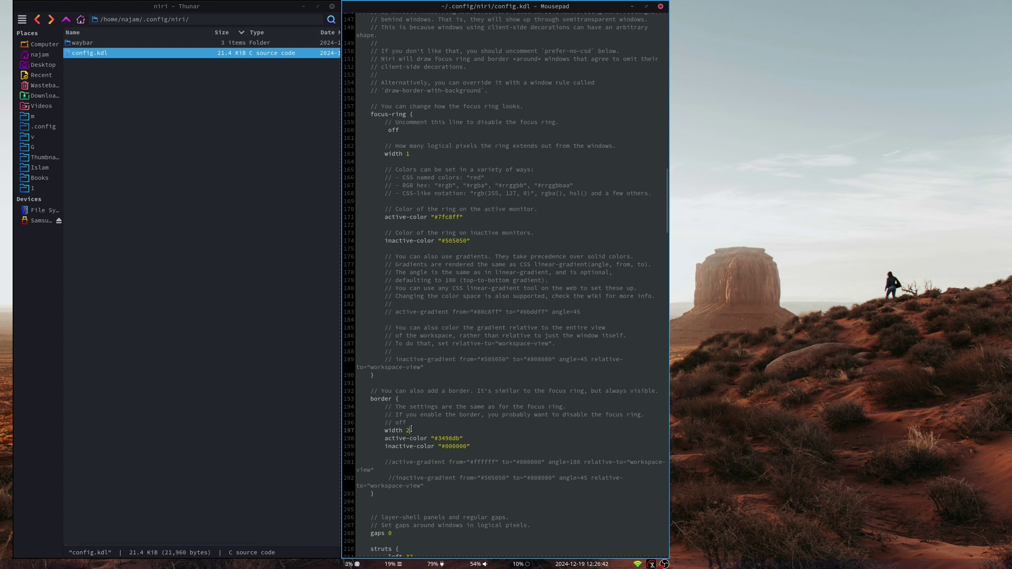
{"action": "key", "text": "BackSpace"}
{"action": "type", "text": "4"}
{"action": "key", "text": "ctrl+s"}
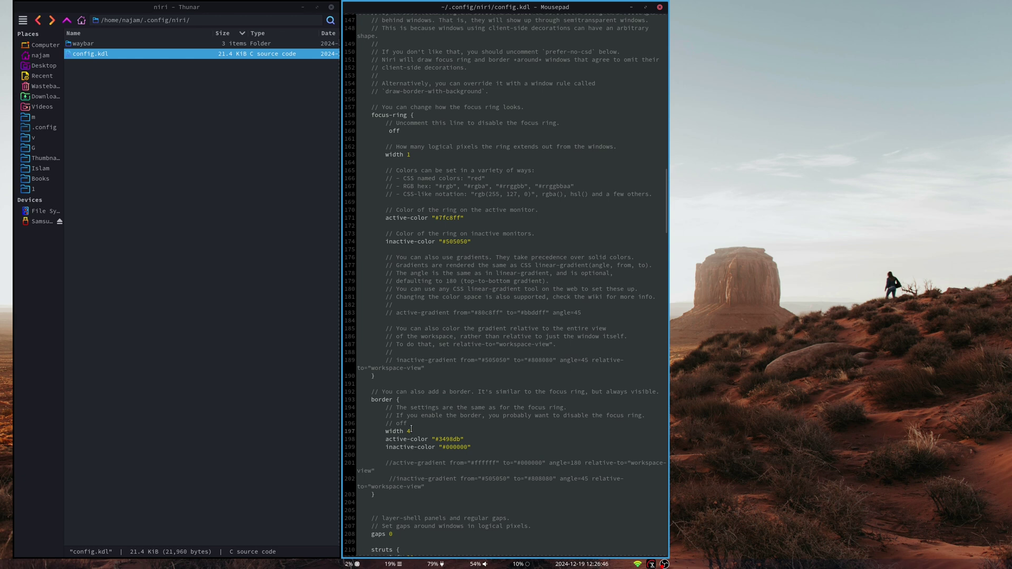
Step: Set the border width back to 2 and save config.kdl
{"action": "key", "text": "BackSpace"}
{"action": "type", "text": "2"}
{"action": "key", "text": "ctrl+s"}
Step: Uncomment the off line in the border section, comment out the one in the focus-ring section, and save
{"action": "key", "text": "BackSpace"}
{"action": "key", "text": "BackSpace"}
{"action": "key", "text": "BackSpace"}
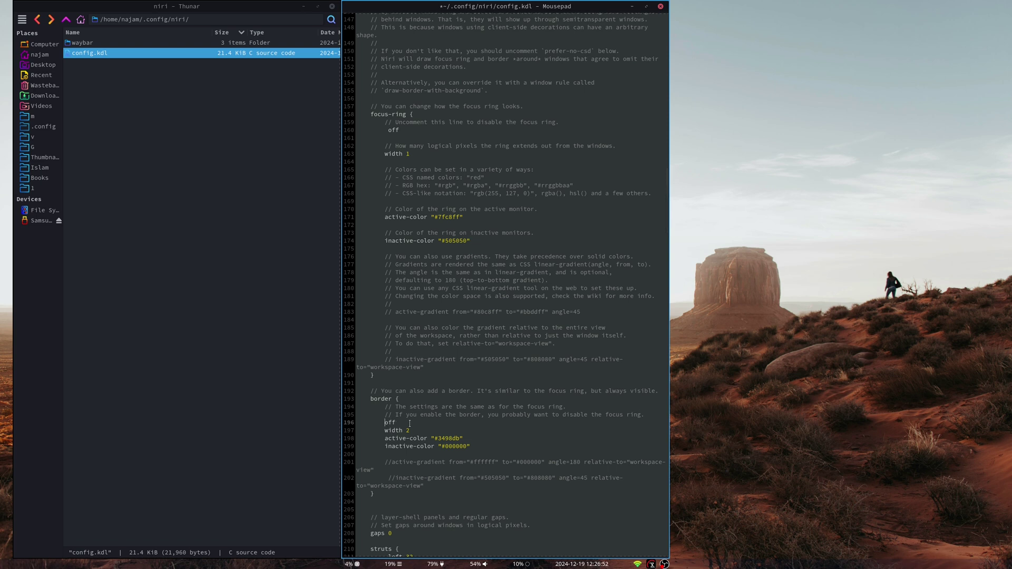
{"action": "type", "text": "//"}
{"action": "key", "text": "ctrl+s"}
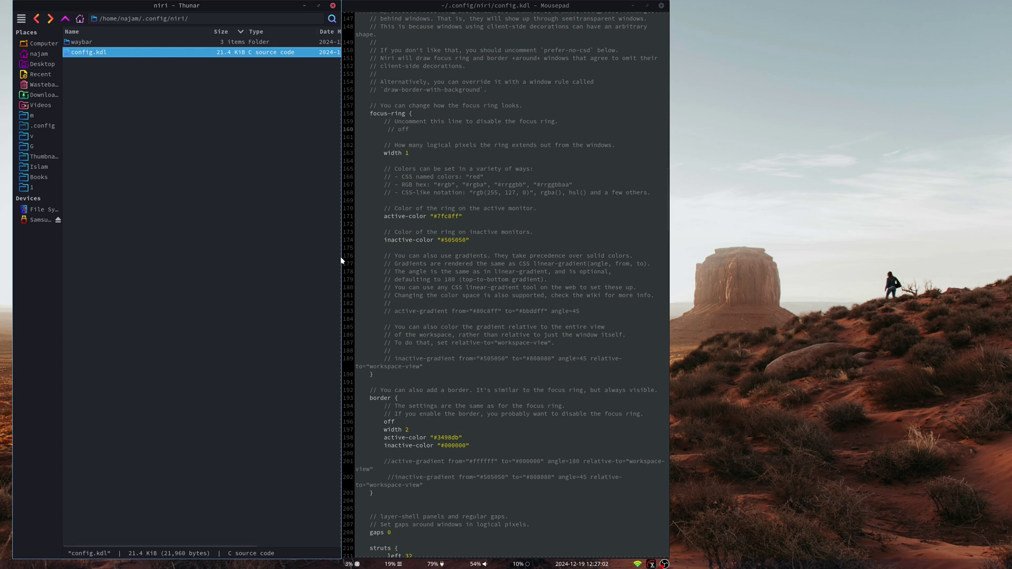
Step: Set the gaps value in the layout section to 10 and save config.kdl
{"action": "left_click", "coordinate": [404, 533]}
{"action": "key", "text": "BackSpace"}
{"action": "type", "text": "10"}
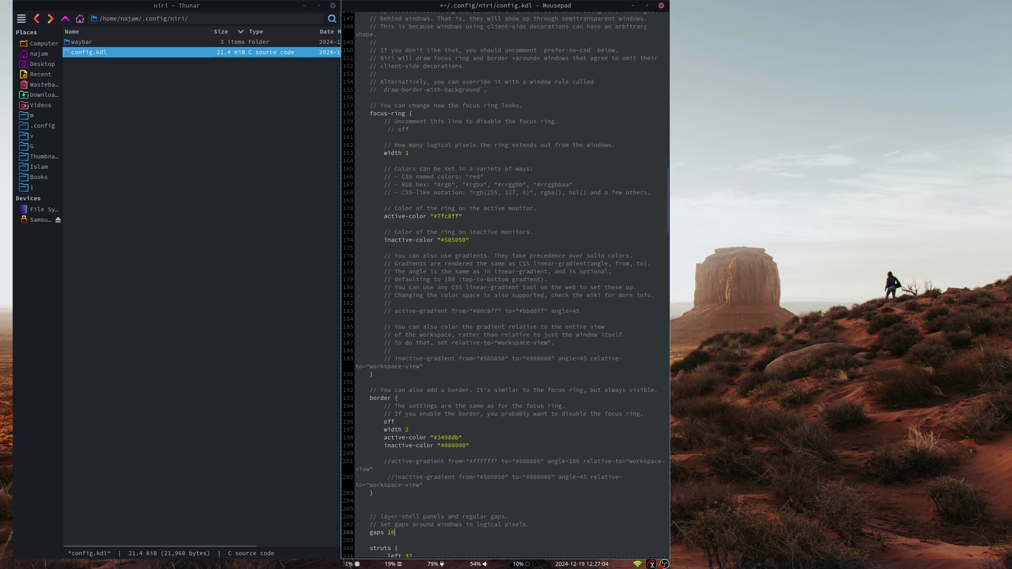
{"action": "key", "text": "ctrl+s"}
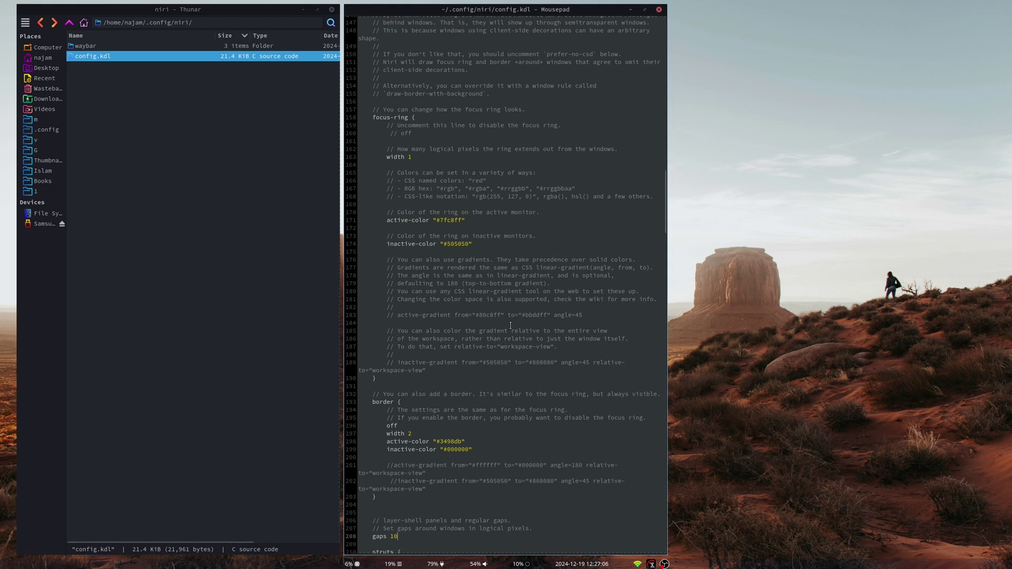
Step: Set the focus-ring width to 4 and save config.kdl
{"action": "left_click", "coordinate": [417, 157]}
{"action": "key", "text": "BackSpace"}
{"action": "type", "text": "4"}
{"action": "key", "text": "ctrl+s"}
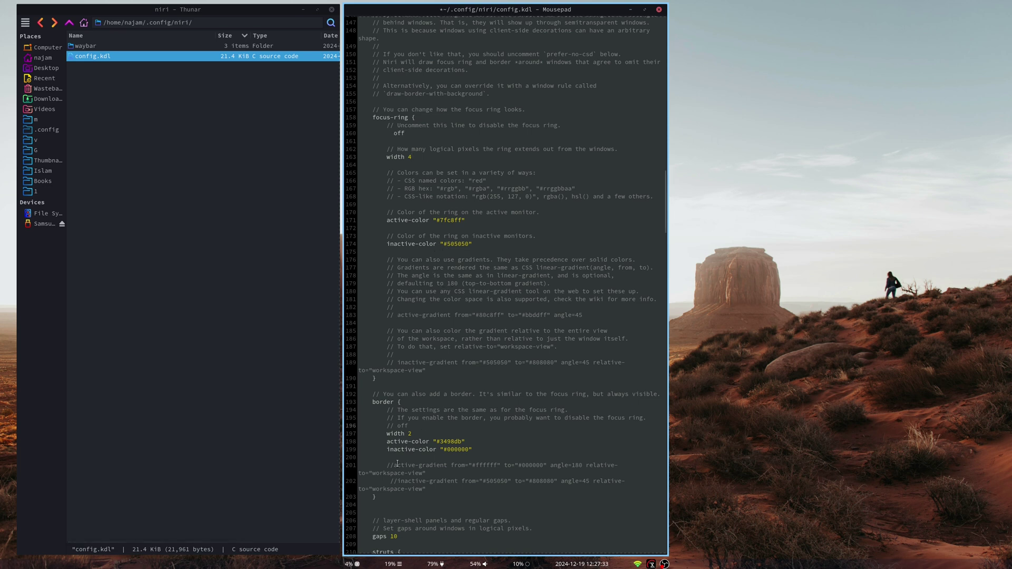
Step: Uncomment the active-gradient and inactive-gradient lines in the border section and save config.kdl
{"action": "left_click", "coordinate": [391, 466]}
{"action": "key", "text": "BackSpace"}
{"action": "key", "text": "BackSpace"}
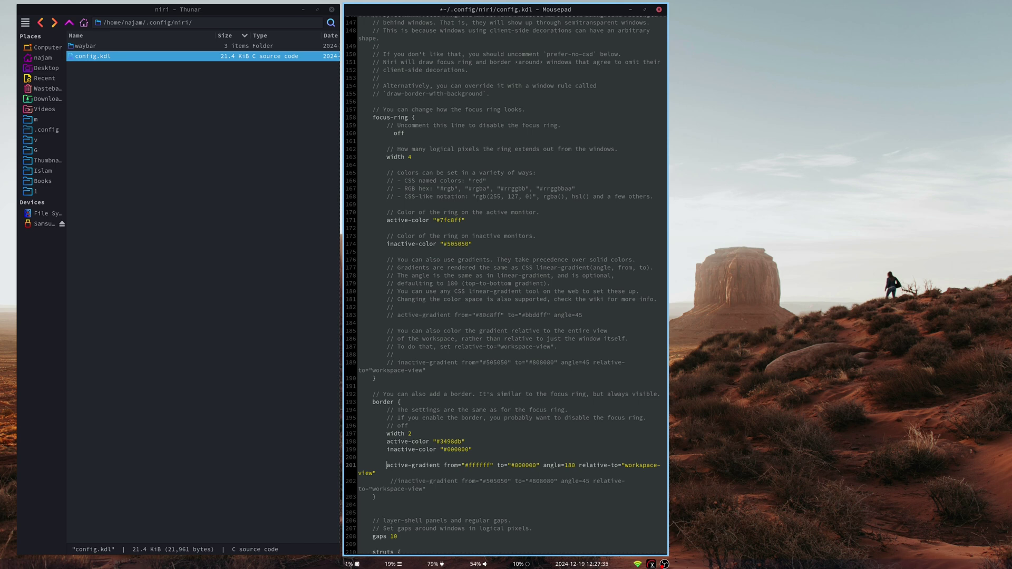
{"action": "key", "text": "ctrl+s"}
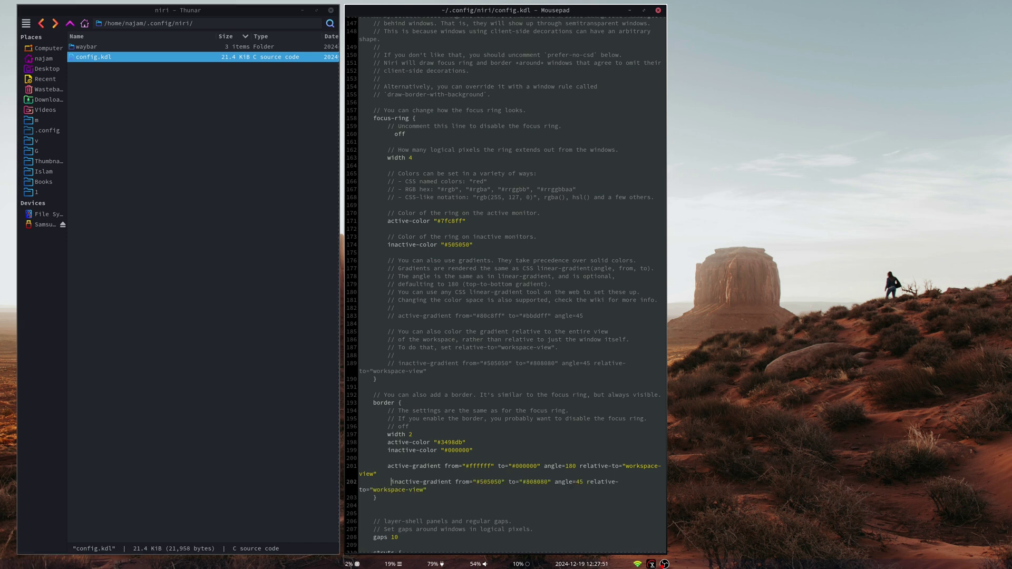
Step: Comment out the inactive-gradient and active-gradient lines in the border section and save config.kdl
{"action": "type", "text": "//"}
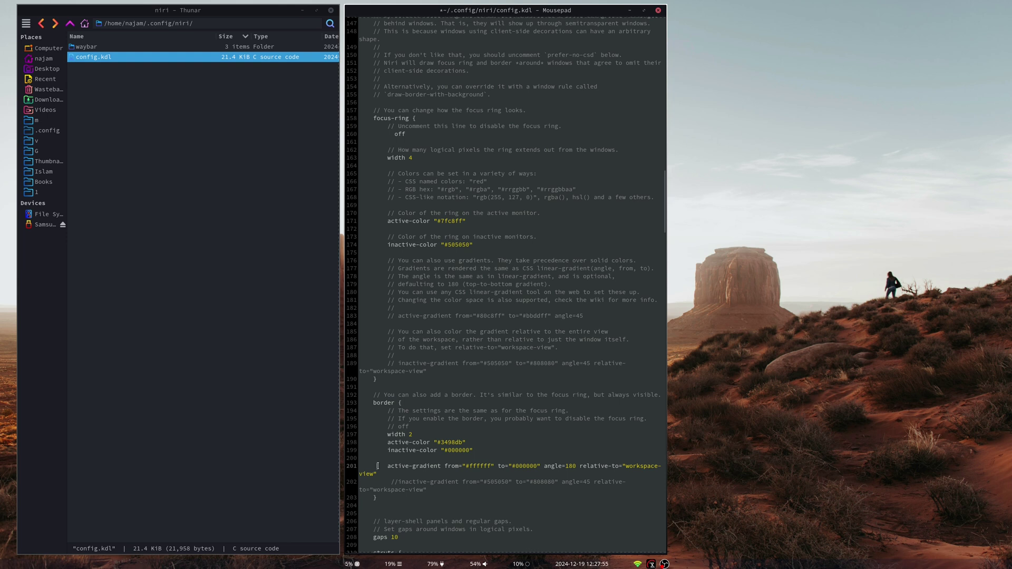
{"action": "key", "text": "Right"}
{"action": "key", "text": "Right"}
{"action": "type", "text": "//"}
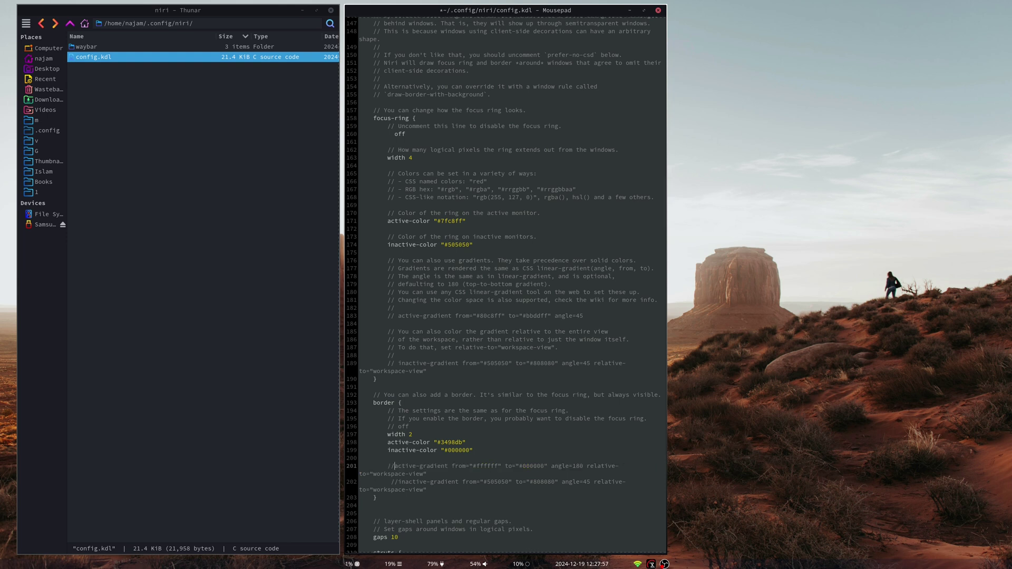
{"action": "key", "text": "ctrl+s"}
Step: Set the gaps value to 15 and save config.kdl
{"action": "scroll", "coordinate": [423, 485], "scroll_direction": "down", "scroll_amount": 5}
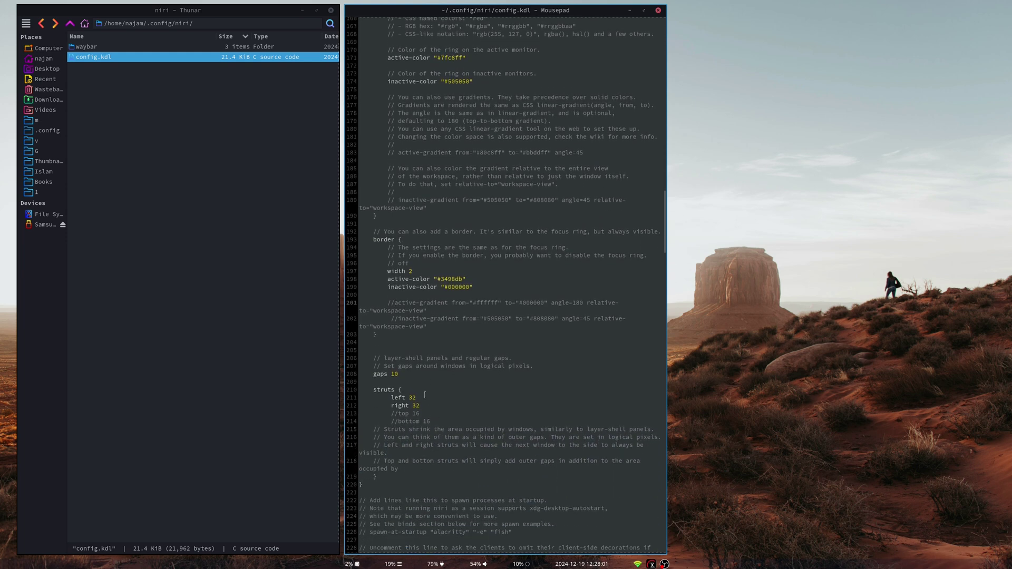
{"action": "left_click", "coordinate": [413, 374]}
{"action": "key", "text": "BackSpace"}
{"action": "type", "text": "5"}
{"action": "key", "text": "ctrl+s"}
Step: Return the gaps value to 10 and save config.kdl
{"action": "key", "text": "BackSpace"}
{"action": "type", "text": "0"}
{"action": "key", "text": "ctrl+s"}
Step: Open a new file manager window, and inspect the window gaps across the first workspace's columns
{"action": "key", "text": "super+e"}
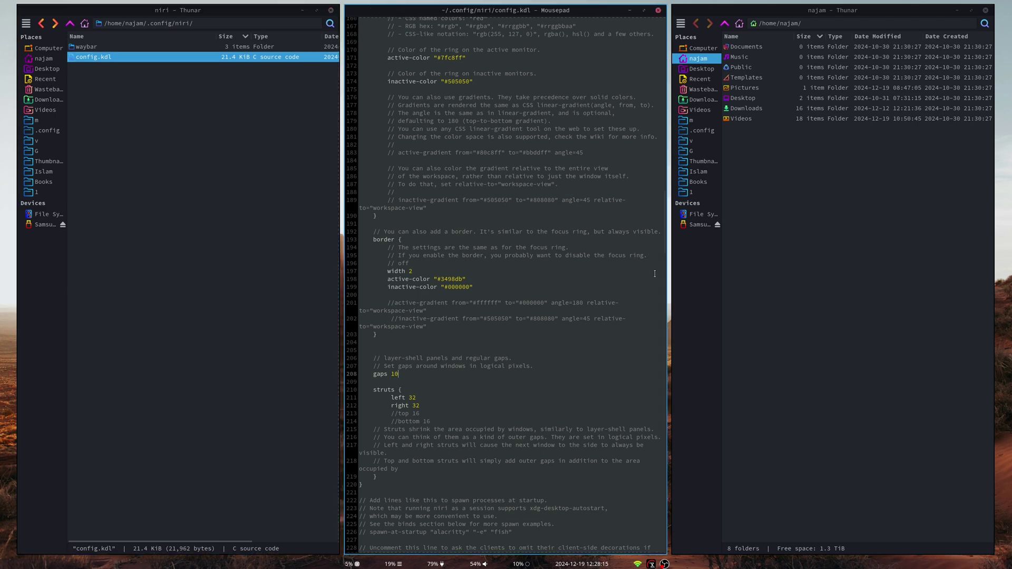
{"action": "key", "text": "super+1"}
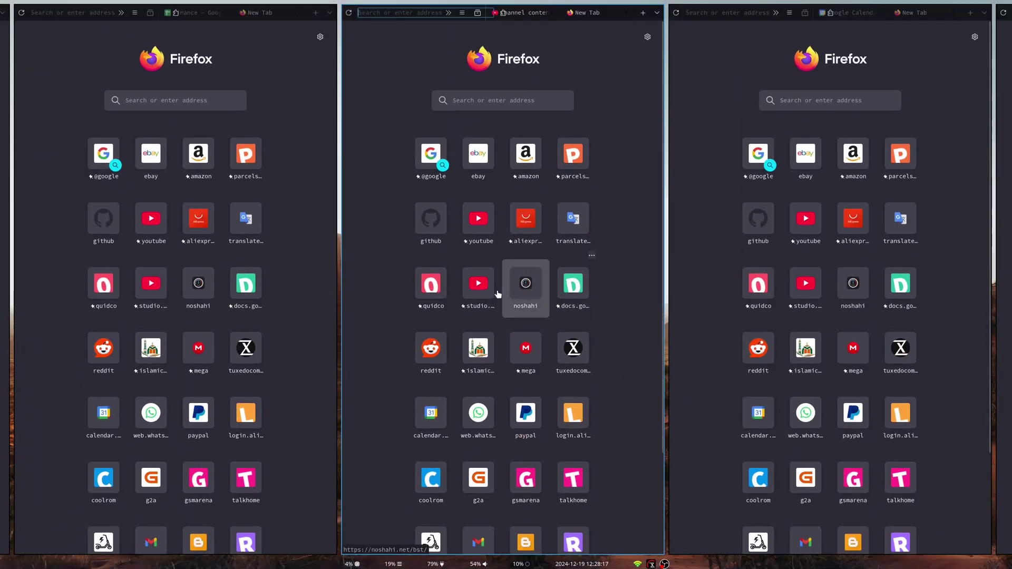
{"action": "mouse_move", "coordinate": [3, 282]}
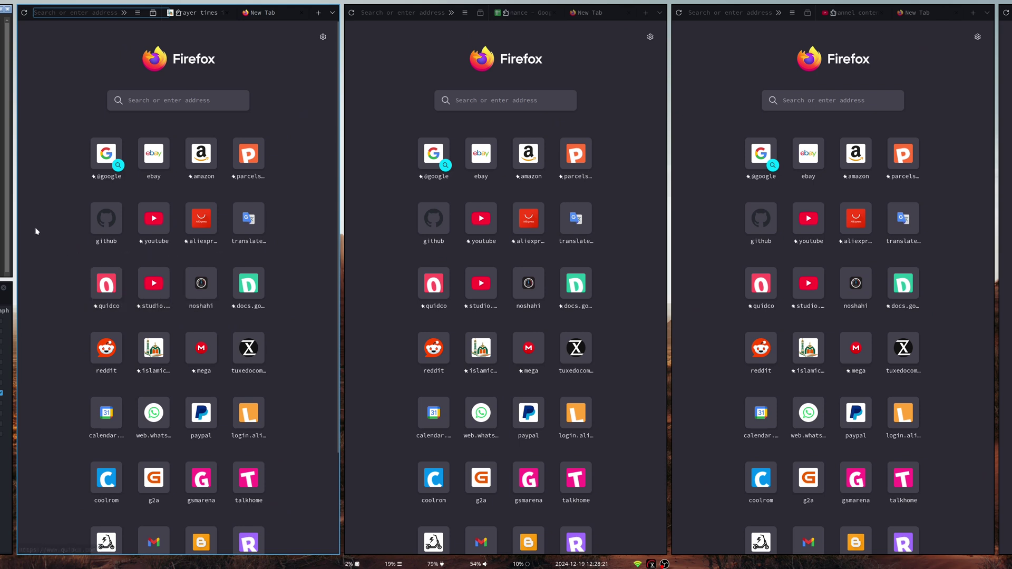
Step: Comment out the left and right lines in the struts section of config.kdl and save the file
{"action": "mouse_move", "coordinate": [4, 225]}
{"action": "mouse_move", "coordinate": [574, 219]}
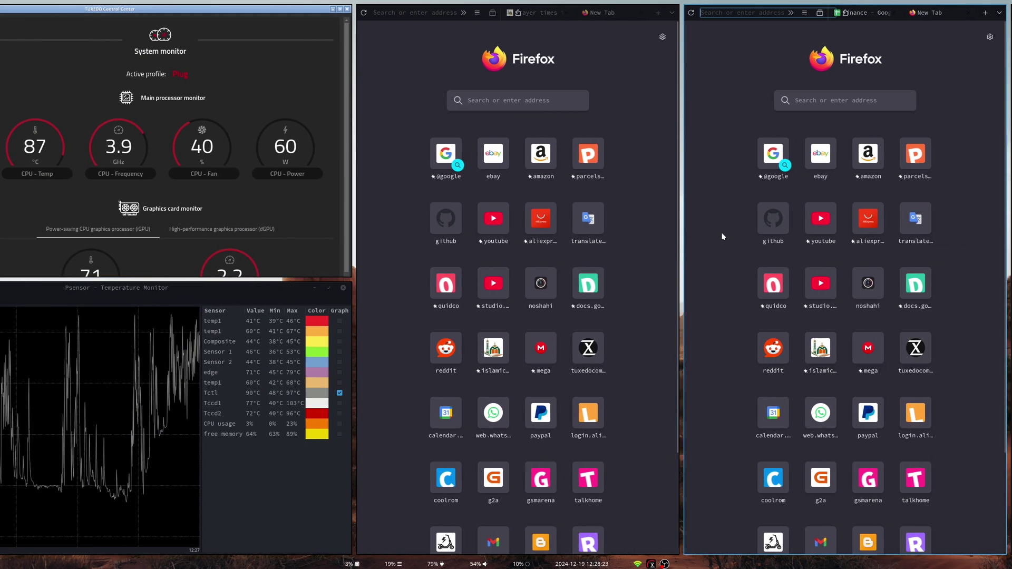
{"action": "key", "text": "super+3"}
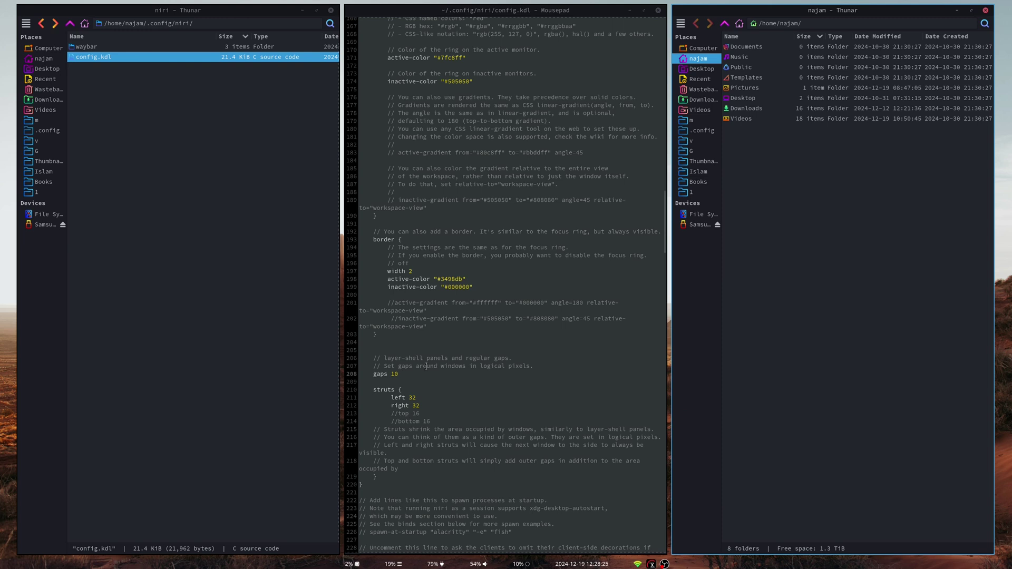
{"action": "left_click", "coordinate": [388, 397]}
{"action": "type", "text": "//"}
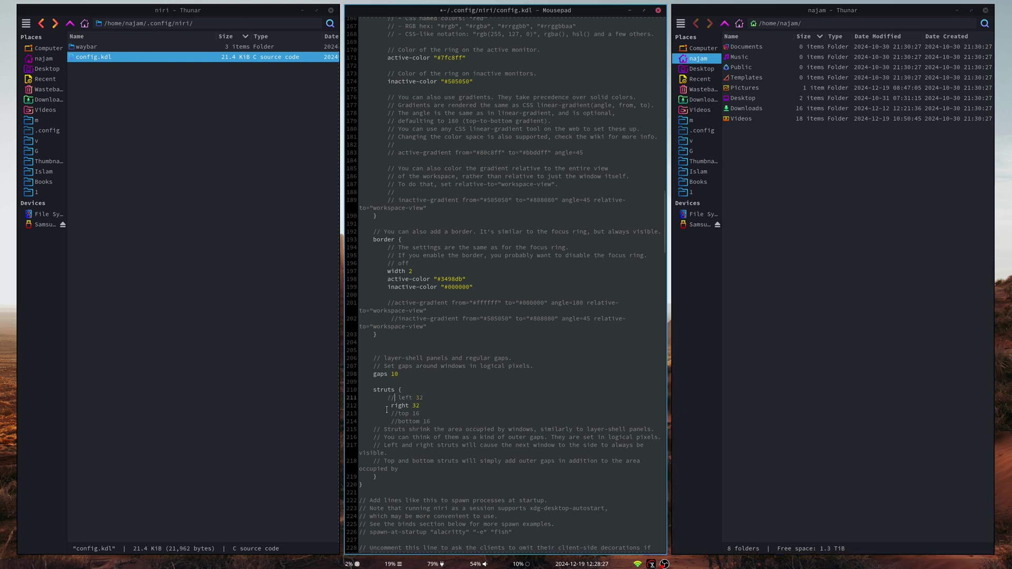
{"action": "left_click", "coordinate": [387, 406]}
{"action": "type", "text": "//"}
{"action": "key", "text": "ctrl+s"}
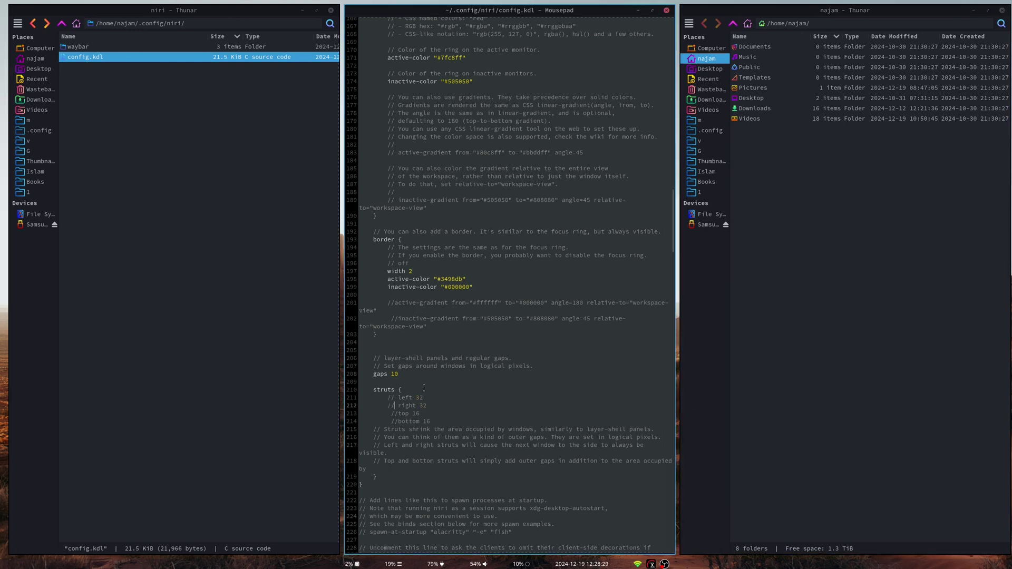
Step: Undo the commenting of the left and right struts, uncomment top 16 and bottom 16, and save config.kdl
{"action": "key", "text": "ctrl+z"}
{"action": "key", "text": "ctrl+z"}
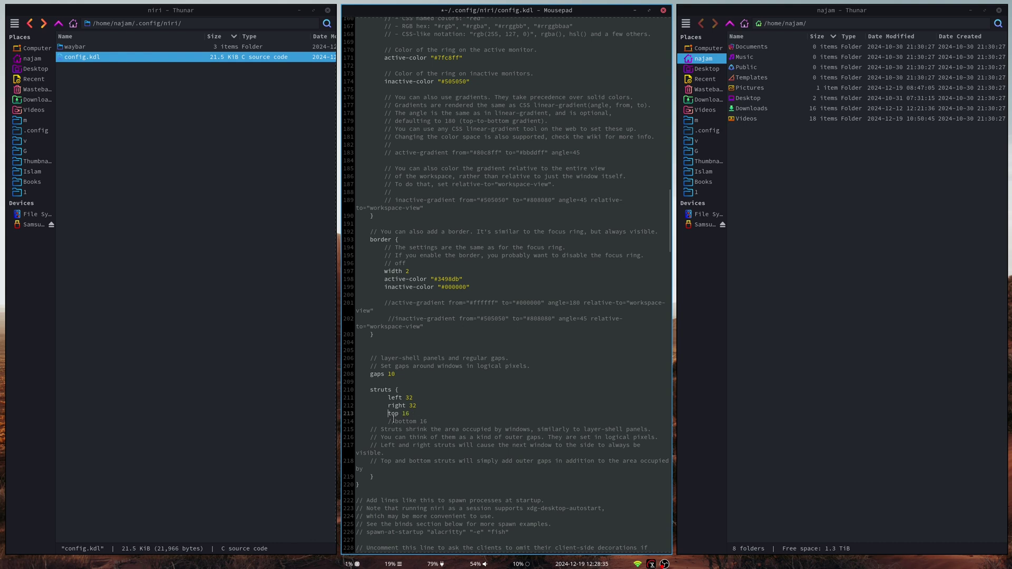
{"action": "key", "text": "ctrl+s"}
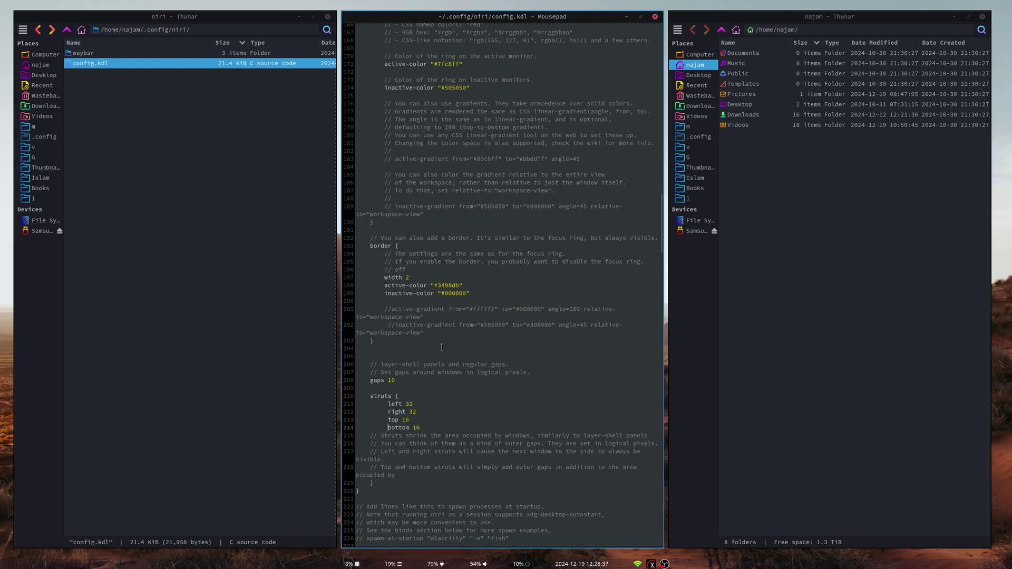
Step: Examine the outer margins around the window columns on the other workspaces with all four struts enabled
{"action": "key", "text": "super+1"}
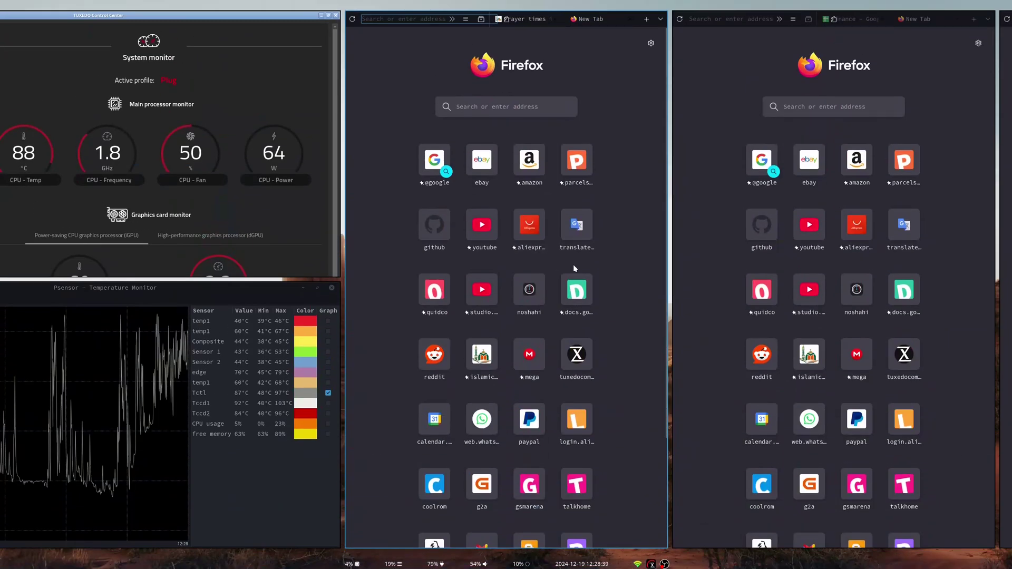
{"action": "scroll", "coordinate": [573, 265], "scroll_direction": "right", "scroll_amount": 10}
{"action": "scroll", "coordinate": [573, 265], "scroll_direction": "left", "scroll_amount": 12}
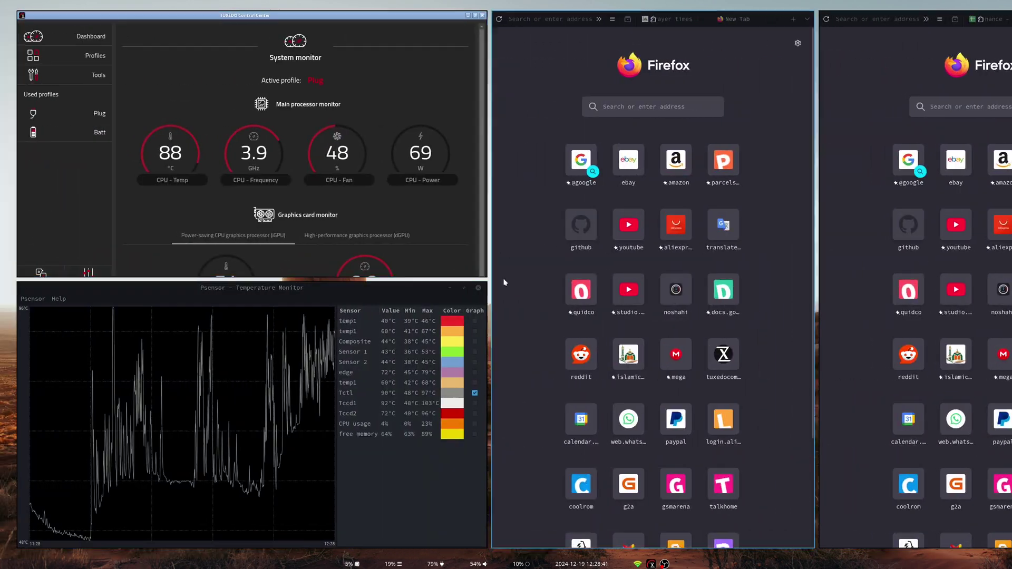
{"action": "scroll", "coordinate": [609, 278], "scroll_direction": "right", "scroll_amount": 12}
{"action": "scroll", "coordinate": [600, 289], "scroll_direction": "right", "scroll_amount": 6}
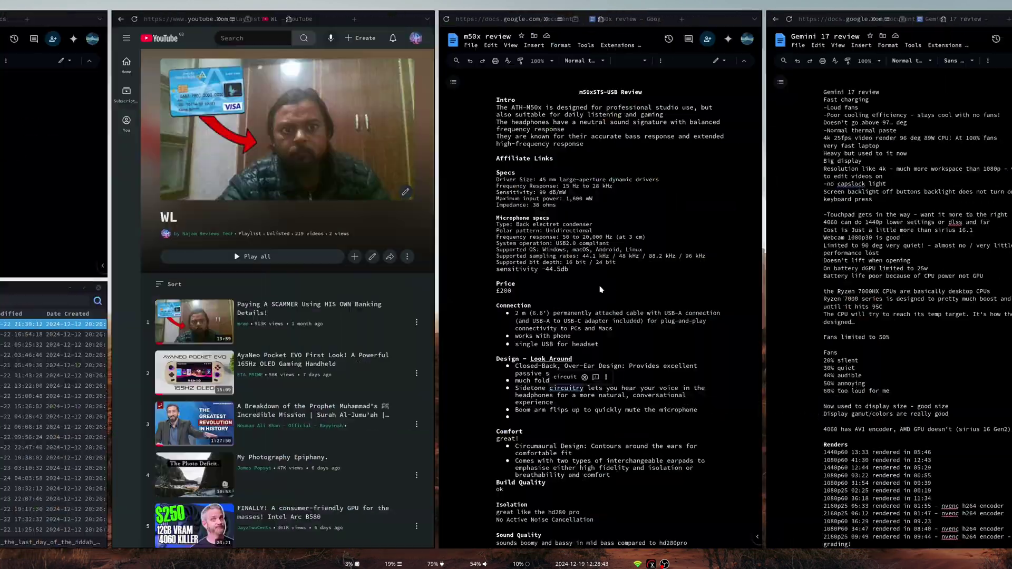
{"action": "scroll", "coordinate": [600, 289], "scroll_direction": "right", "scroll_amount": 2}
{"action": "scroll", "coordinate": [600, 287], "scroll_direction": "left", "scroll_amount": 5}
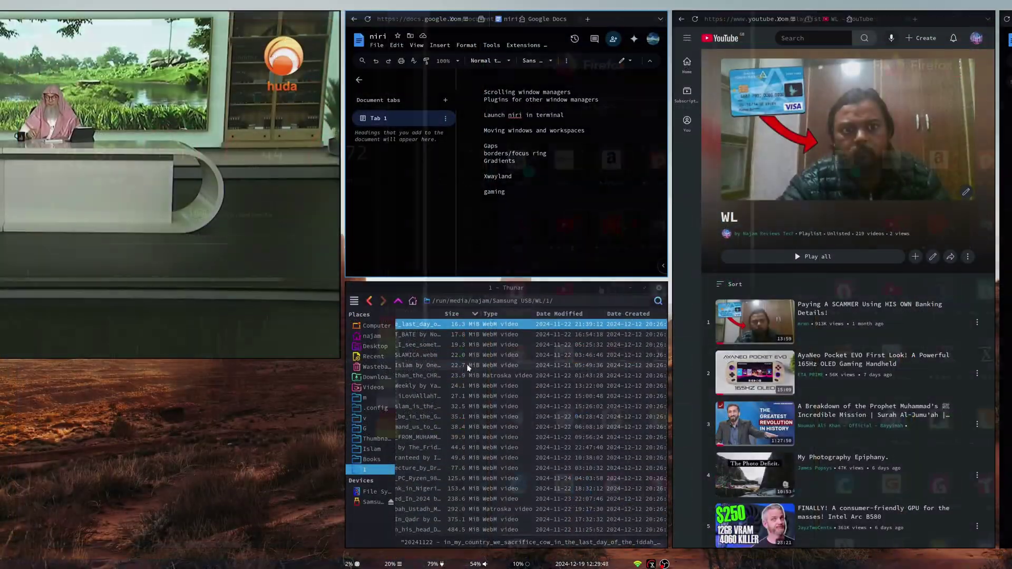
{"action": "scroll", "coordinate": [468, 367], "scroll_direction": "left", "scroll_amount": 1}
{"action": "key", "text": "super+Page_Up"}
{"action": "scroll", "coordinate": [468, 368], "scroll_direction": "left", "scroll_amount": 2}
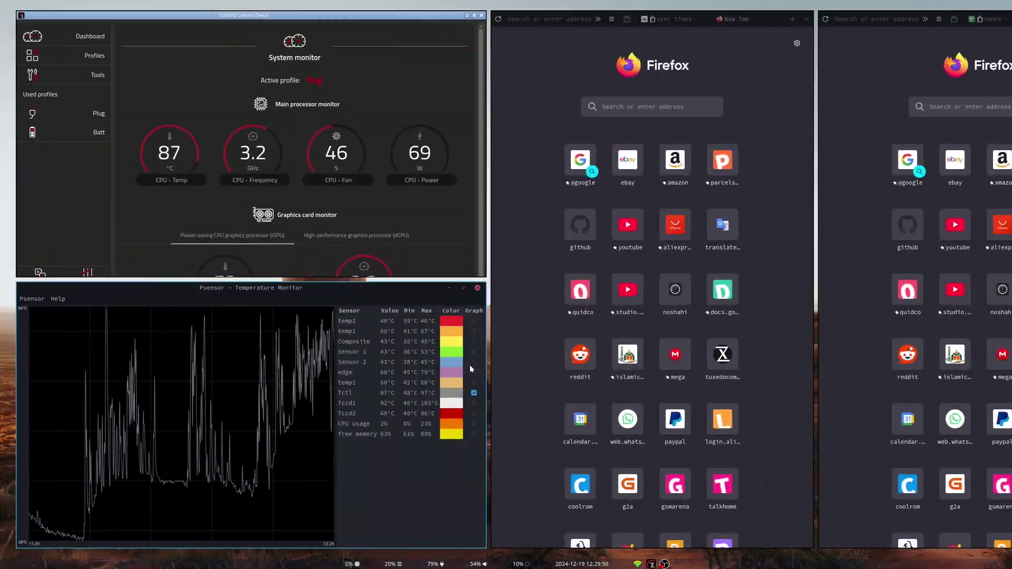
Step: Set gaps to 0, comment out the top and bottom struts in config.kdl, and save the file
{"action": "key", "text": "super+Page_Down"}
{"action": "key", "text": "super+Page_Down"}
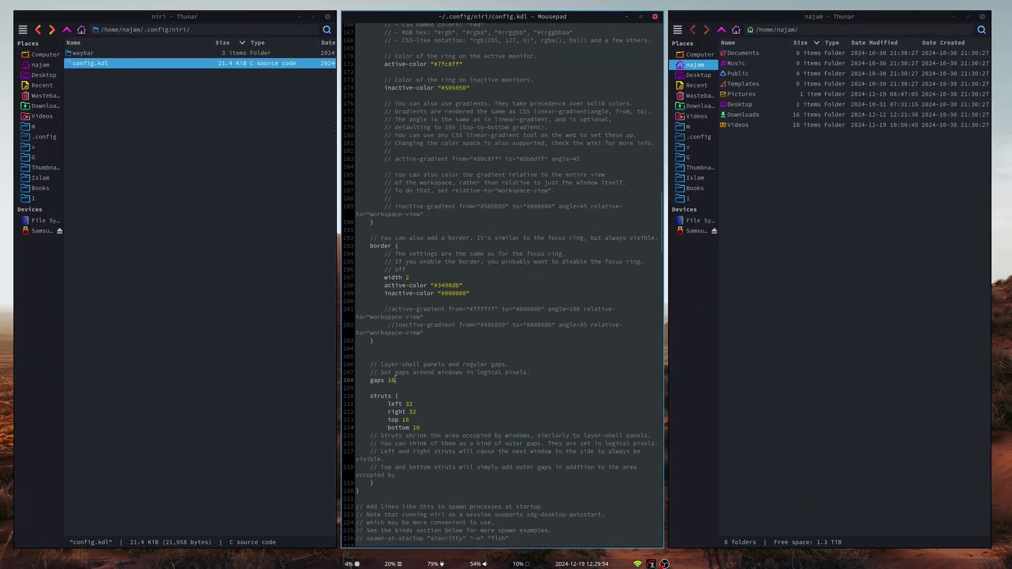
{"action": "key", "text": "Left"}
{"action": "key", "text": "BackSpace"}
{"action": "left_click", "coordinate": [386, 428]}
{"action": "type", "text": "//"}
{"action": "key", "text": "ctrl+s"}
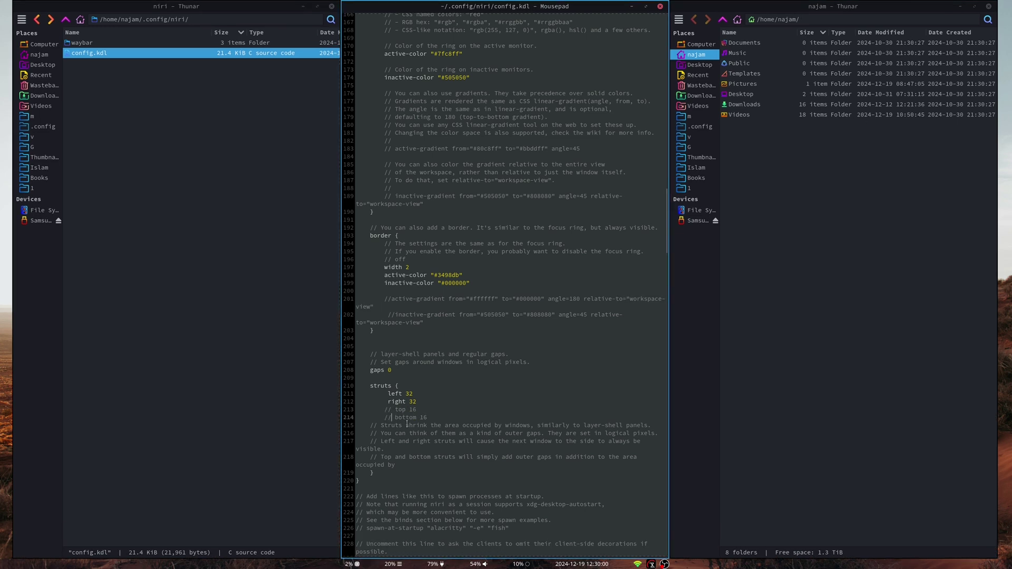
Step: Save a screenshot of a selected area spanning the config.kdl editor and the file manager window beside it
{"action": "scroll", "coordinate": [525, 354], "scroll_direction": "down", "scroll_amount": 10}
{"action": "scroll", "coordinate": [526, 355], "scroll_direction": "down", "scroll_amount": 3}
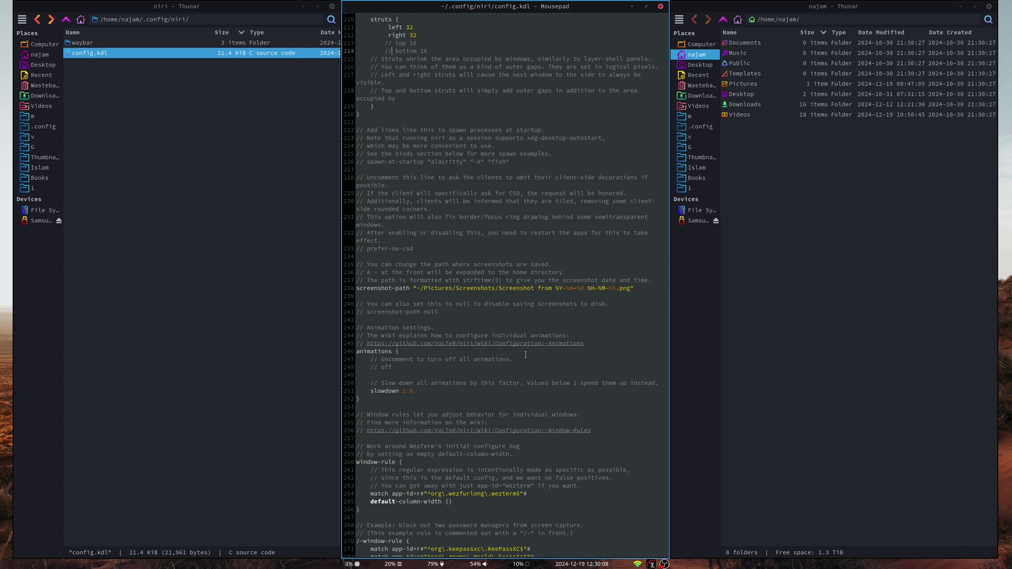
{"action": "key", "text": "Print"}
{"action": "left_click_drag", "start_coordinate": [157, 146], "coordinate": [455, 474]}
{"action": "left_click_drag", "start_coordinate": [619, 173], "coordinate": [671, 404]}
{"action": "left_click_drag", "start_coordinate": [538, 194], "coordinate": [270, 432]}
{"action": "left_click_drag", "start_coordinate": [484, 132], "coordinate": [719, 474]}
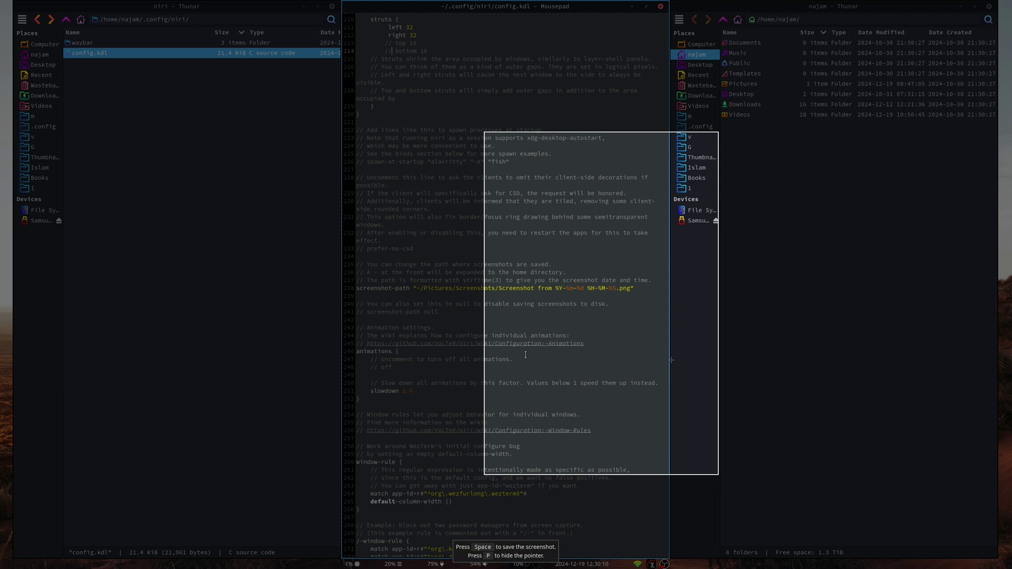
{"action": "key", "text": "space"}
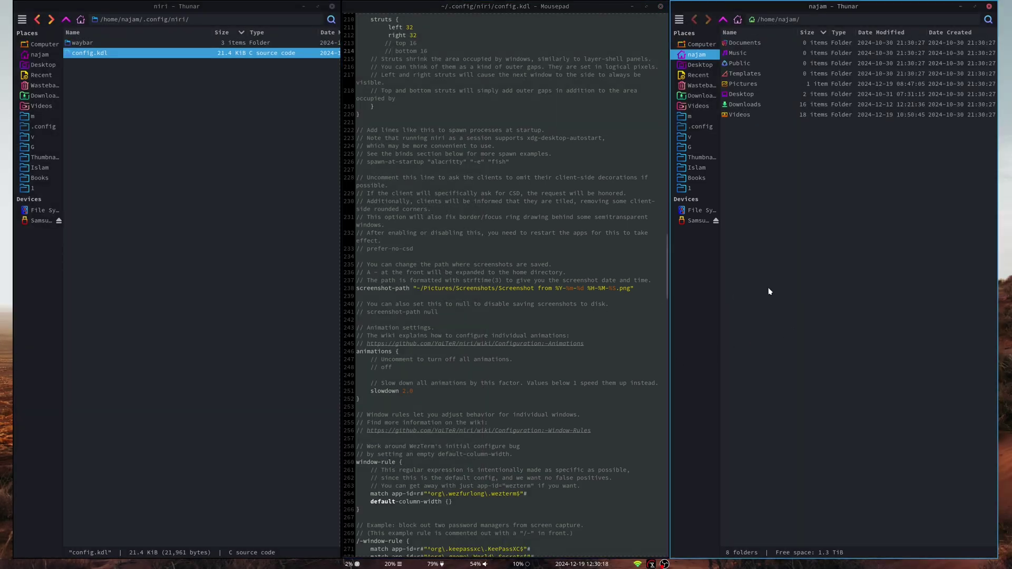
Step: Close the home folder's file manager window, and move focus across the Firefox columns on the system monitor workspace
{"action": "key", "text": "super+q"}
{"action": "key", "text": "super+Page_Up"}
{"action": "key", "text": "super+Page_Up"}
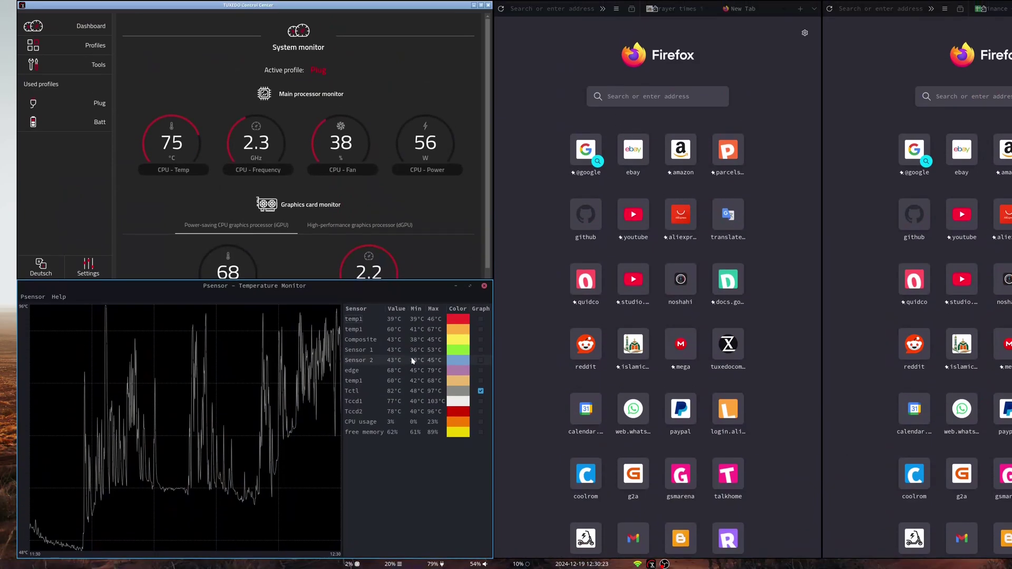
{"action": "key", "text": "super+Right"}
{"action": "key", "text": "super+Right"}
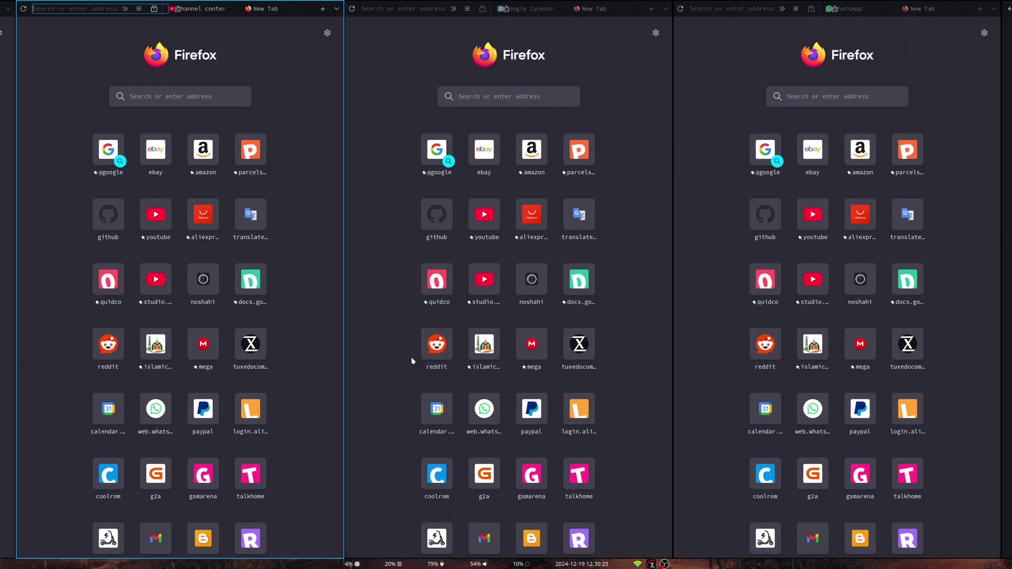
{"action": "key", "text": "super+Left"}
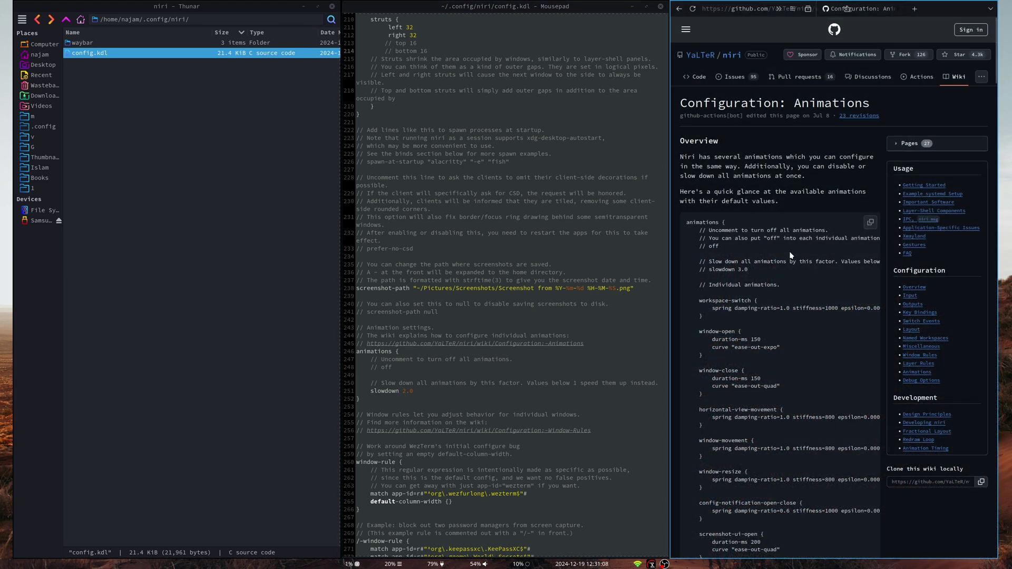
Step: Read the Configuration: Animations wiki page, covering the default animation values, easing and spring types, custom shaders and synchronized animations
{"action": "scroll", "coordinate": [771, 281], "scroll_direction": "down", "scroll_amount": 2}
{"action": "scroll", "coordinate": [770, 282], "scroll_direction": "down", "scroll_amount": 2}
{"action": "left_click_drag", "start_coordinate": [701, 254], "coordinate": [742, 291]}
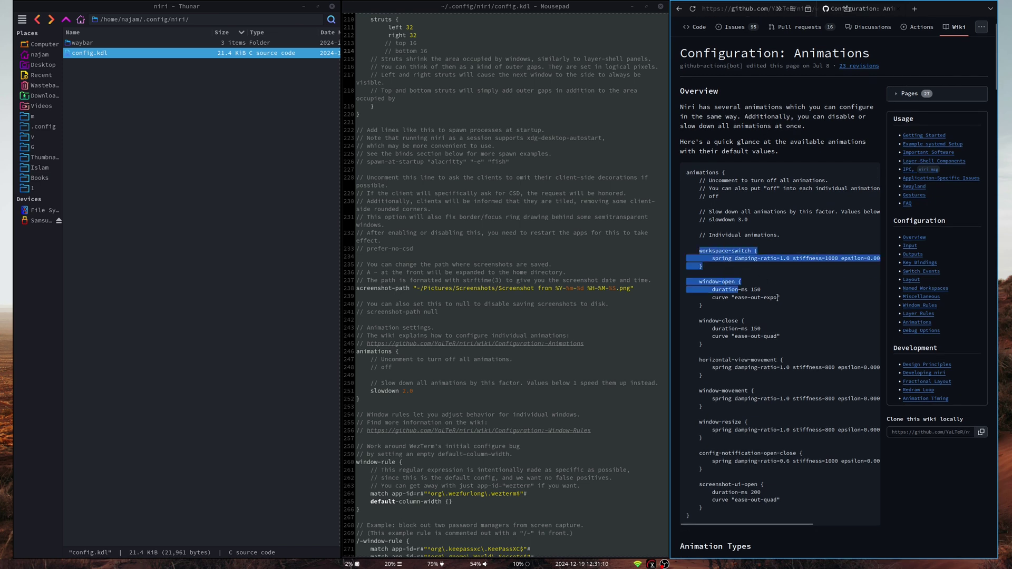
{"action": "left_click", "coordinate": [777, 297]}
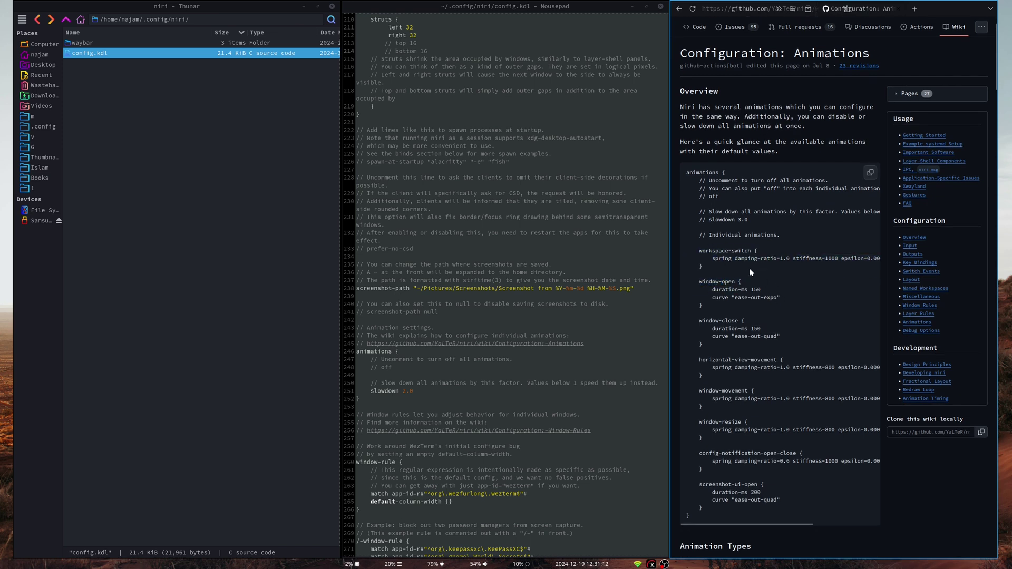
{"action": "left_click_drag", "start_coordinate": [712, 281], "coordinate": [754, 380]}
{"action": "left_click", "coordinate": [754, 381]}
{"action": "scroll", "coordinate": [754, 380], "scroll_direction": "down", "scroll_amount": 10}
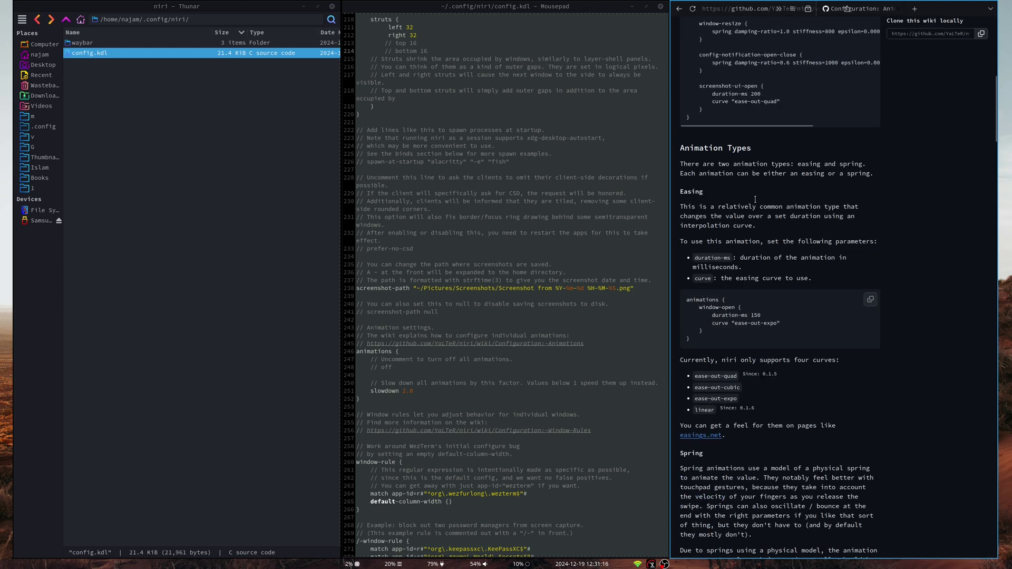
{"action": "scroll", "coordinate": [796, 196], "scroll_direction": "down", "scroll_amount": 4}
{"action": "scroll", "coordinate": [795, 196], "scroll_direction": "down", "scroll_amount": 15}
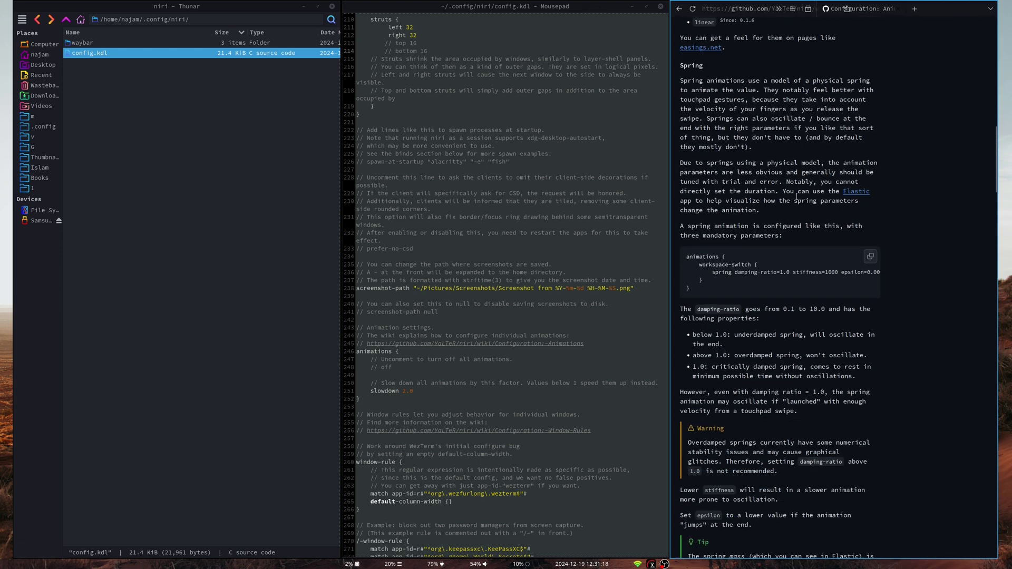
{"action": "scroll", "coordinate": [769, 268], "scroll_direction": "down", "scroll_amount": 20}
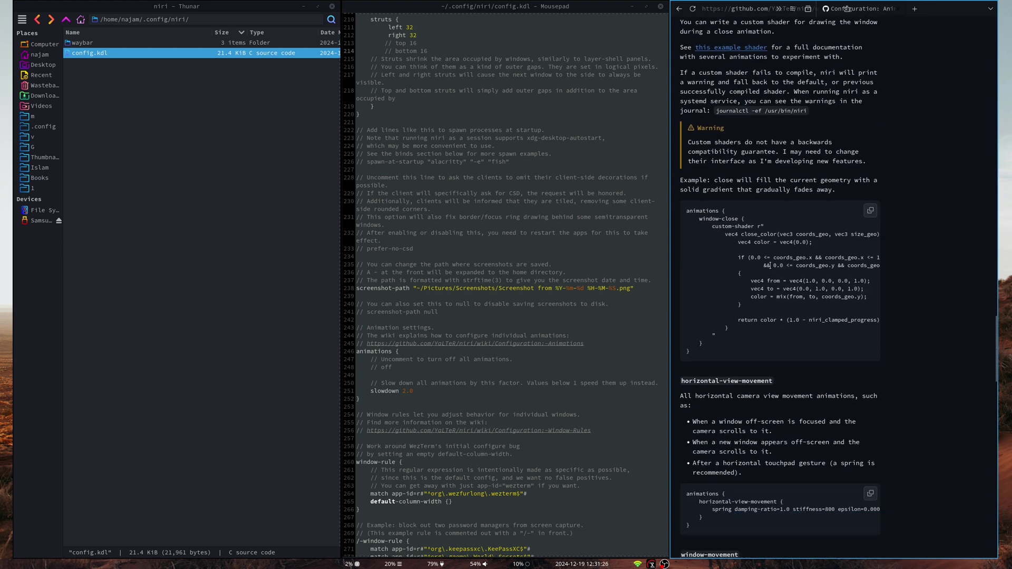
{"action": "scroll", "coordinate": [770, 268], "scroll_direction": "down", "scroll_amount": 20}
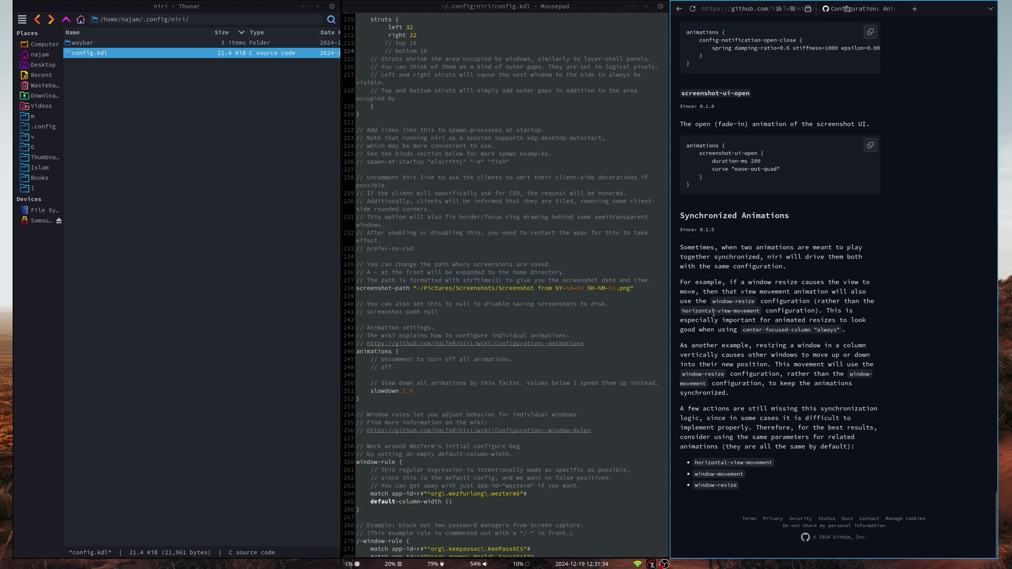
Step: Review the window-rule sections of config.kdl, set gaps to 10, and save the file
{"action": "left_click", "coordinate": [427, 454]}
{"action": "scroll", "coordinate": [455, 400], "scroll_direction": "down", "scroll_amount": 10}
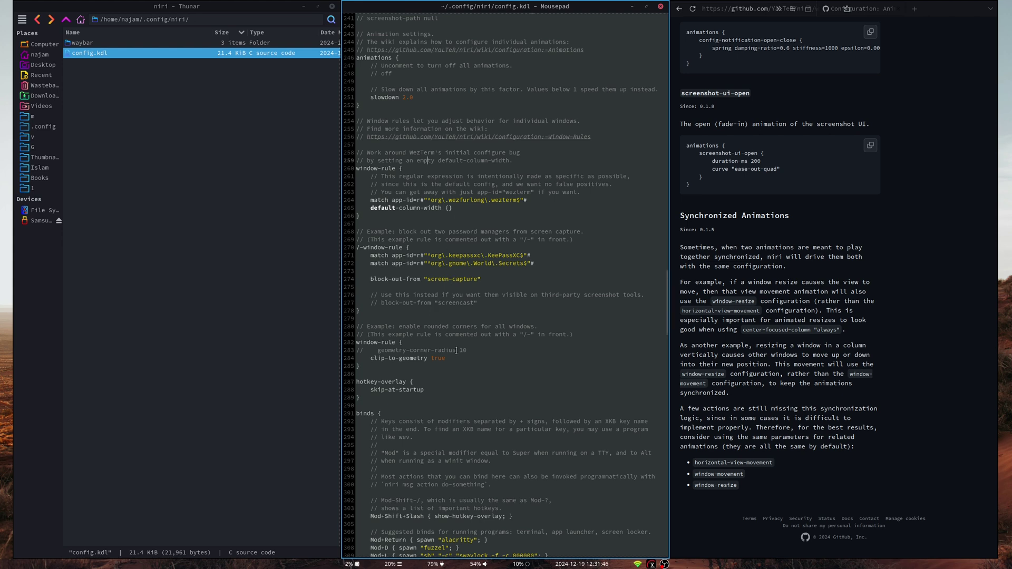
{"action": "scroll", "coordinate": [474, 252], "scroll_direction": "up", "scroll_amount": 16}
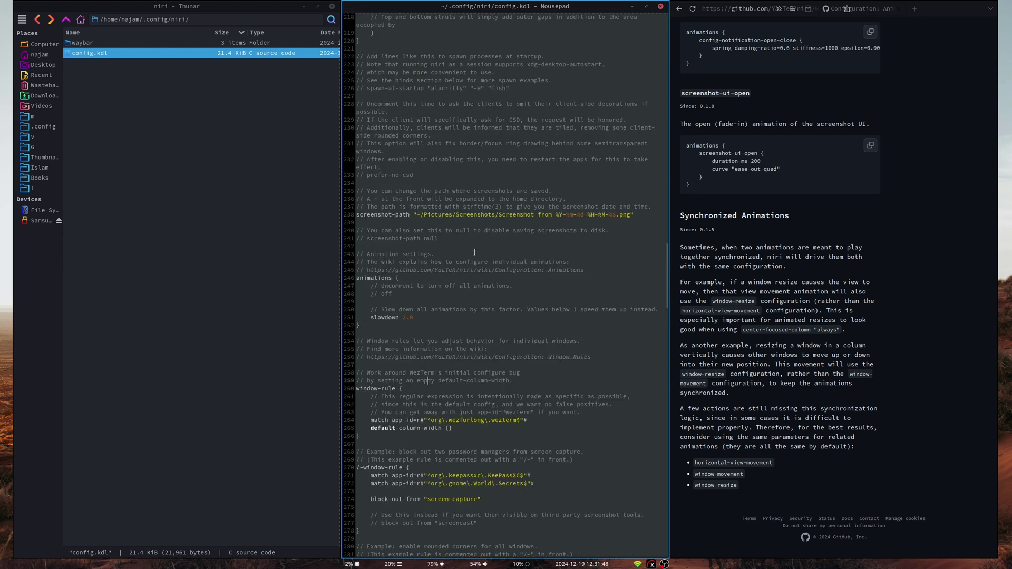
{"action": "key", "text": "BackSpace"}
{"action": "type", "text": "10"}
{"action": "key", "text": "ctrl+s"}
Step: Uncomment geometry-corner-radius 10 in the rounded corners window-rule and save config.kdl
{"action": "scroll", "coordinate": [452, 317], "scroll_direction": "down", "scroll_amount": 6}
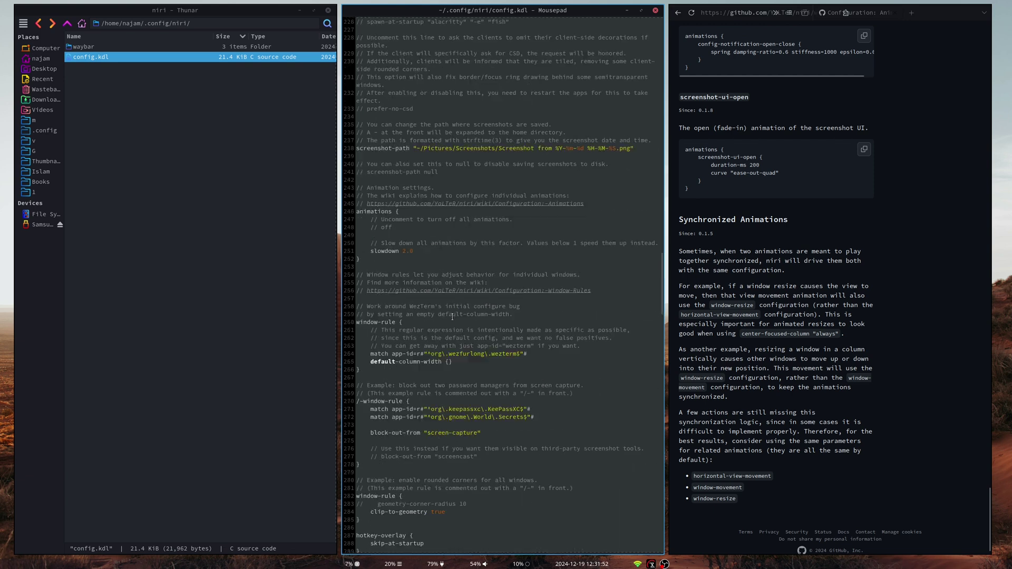
{"action": "scroll", "coordinate": [452, 317], "scroll_direction": "down", "scroll_amount": 3}
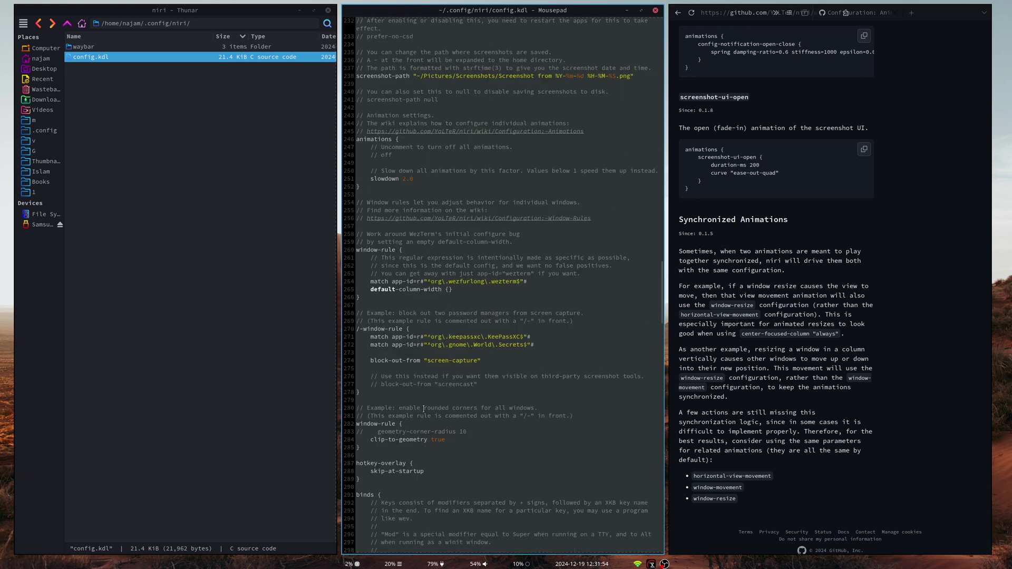
{"action": "key", "text": "BackSpace"}
{"action": "key", "text": "BackSpace"}
{"action": "key", "text": "ctrl+s"}
Step: Inspect the rounded window corners across the Firefox columns and on the workspace holding the Videos folder, and return to the config workspace
{"action": "key", "text": "super+Page_Up"}
{"action": "key", "text": "super+Page_Up"}
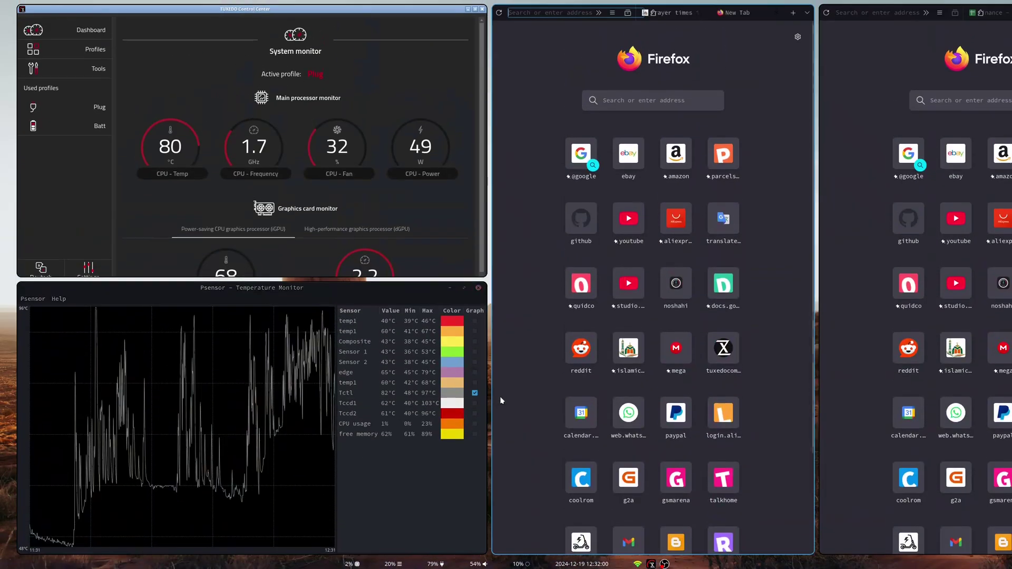
{"action": "key", "text": "super+Right"}
{"action": "key", "text": "super+Right"}
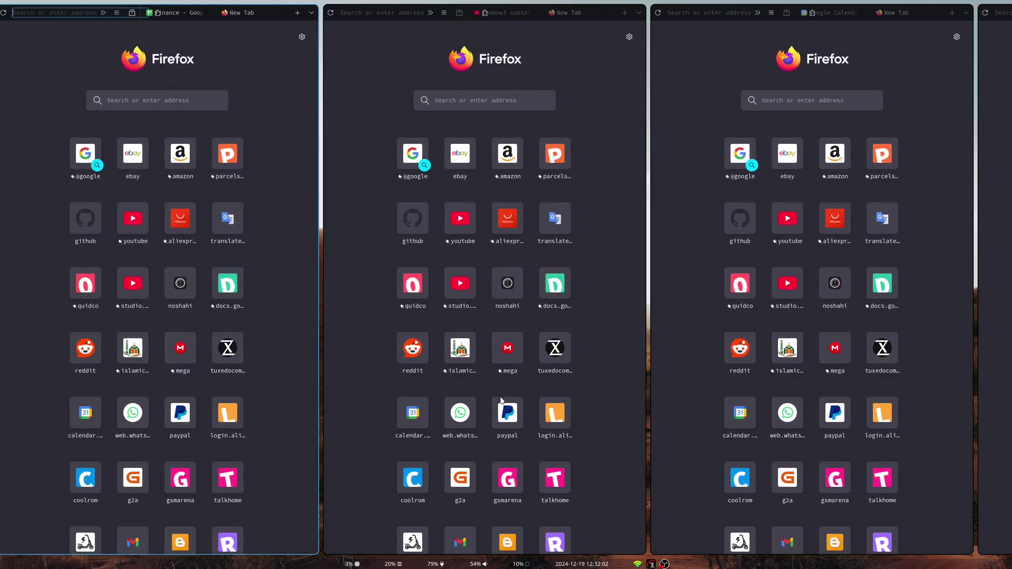
{"action": "key", "text": "super+Page_Up"}
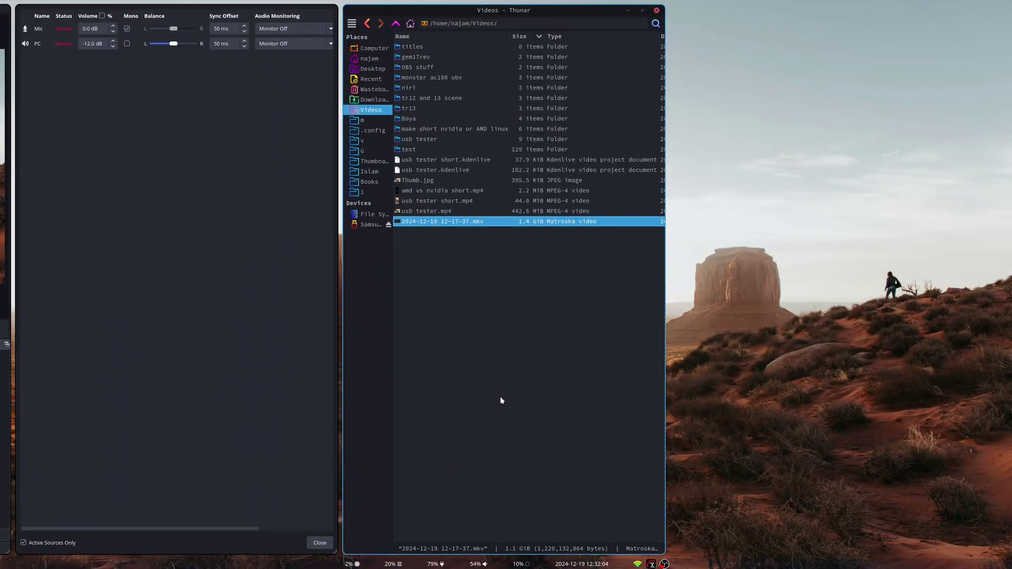
{"action": "key", "text": "super+Page_Down"}
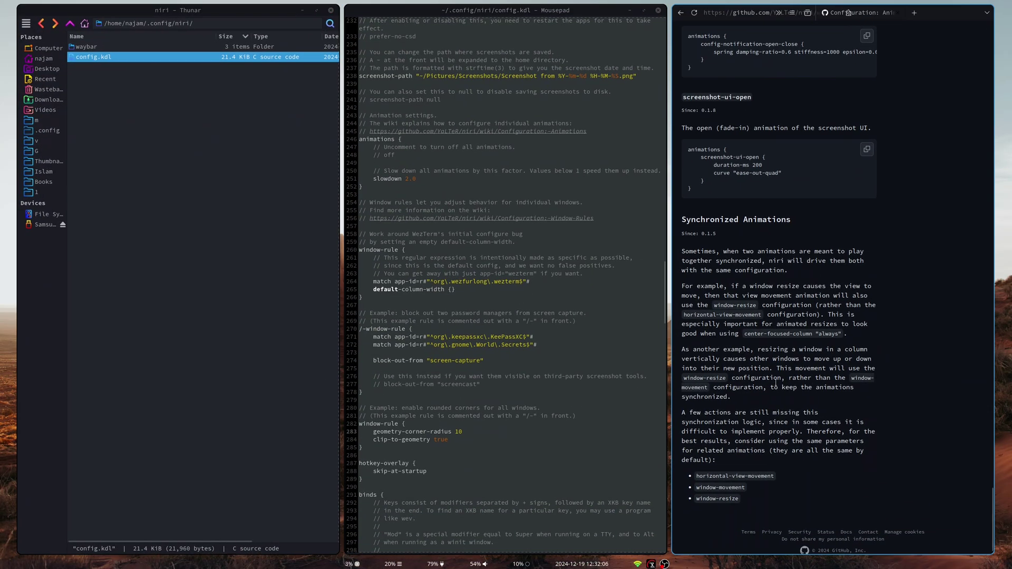
Step: Undo the geometry-corner-radius and gaps edits in config.kdl and save the file
{"action": "key", "text": "ctrl+z"}
{"action": "key", "text": "ctrl+z"}
{"action": "key", "text": "ctrl+z"}
{"action": "key", "text": "ctrl+z"}
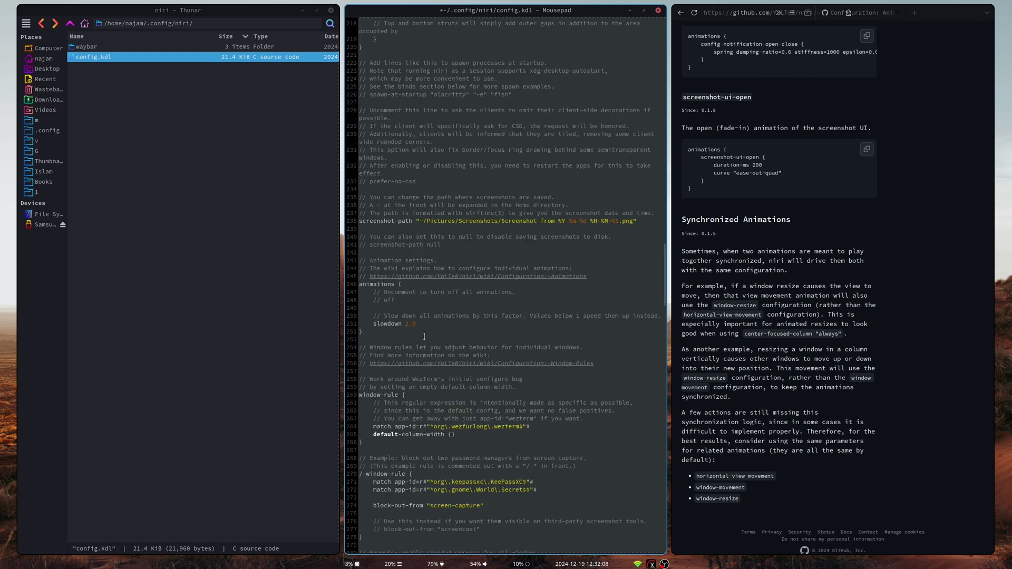
{"action": "key", "text": "ctrl+s"}
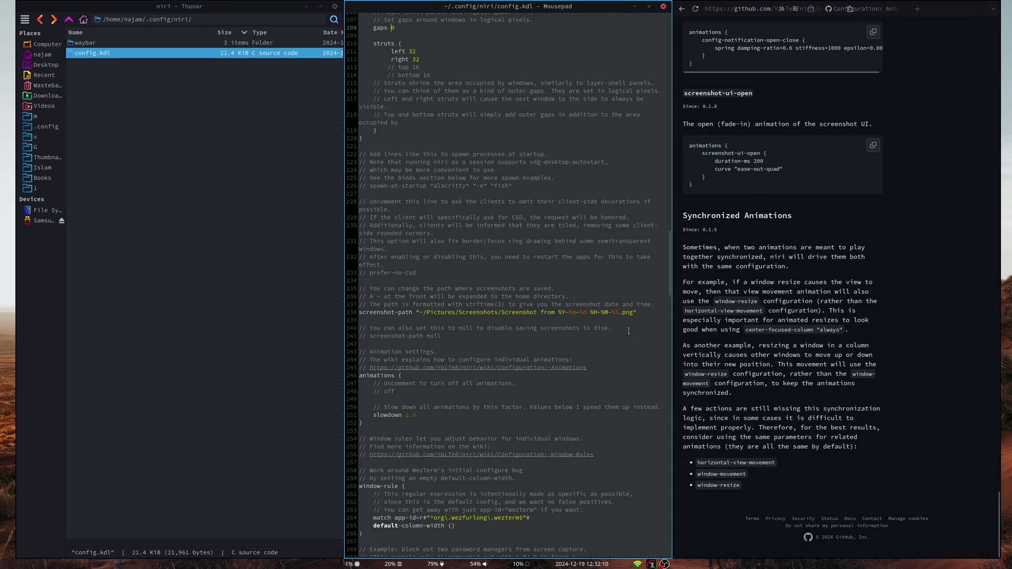
Step: Inspect the Firefox columns along their workspace with the gaps and corner edits undone, and return to the config workspace
{"action": "key", "text": "super+Left"}
{"action": "key", "text": "super+Page_Up"}
{"action": "key", "text": "super+Left"}
{"action": "key", "text": "super+Left"}
{"action": "key", "text": "super+Left"}
{"action": "key", "text": "super+Left"}
{"action": "key", "text": "super+Left"}
{"action": "key", "text": "super+Left"}
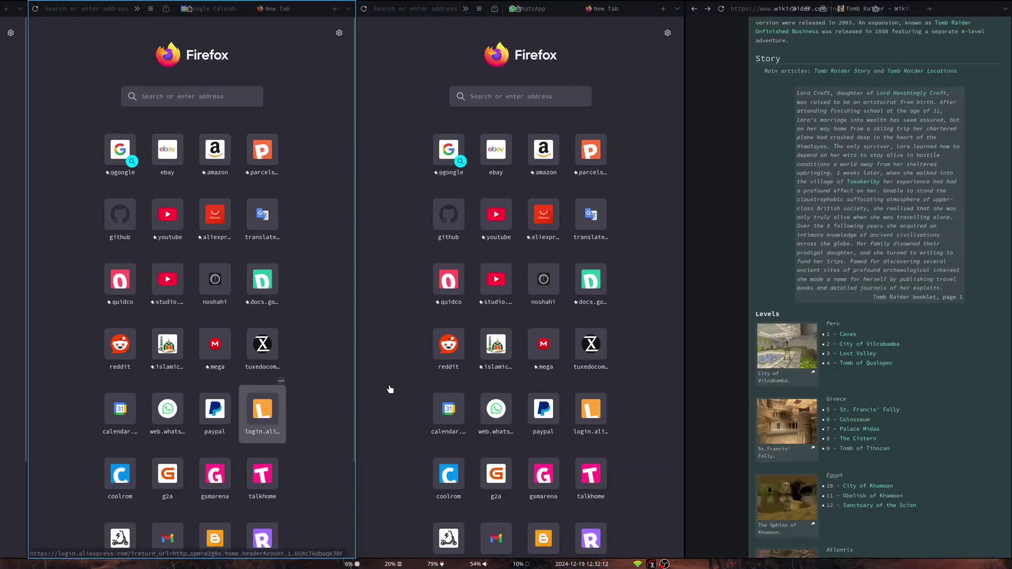
{"action": "key", "text": "super+Left"}
{"action": "key", "text": "super+Right"}
{"action": "key", "text": "super+Right"}
{"action": "key", "text": "super+Right"}
{"action": "key", "text": "super+Right"}
{"action": "key", "text": "super+Left"}
{"action": "key", "text": "super+Left"}
{"action": "key", "text": "super+Left"}
{"action": "key", "text": "super+Left"}
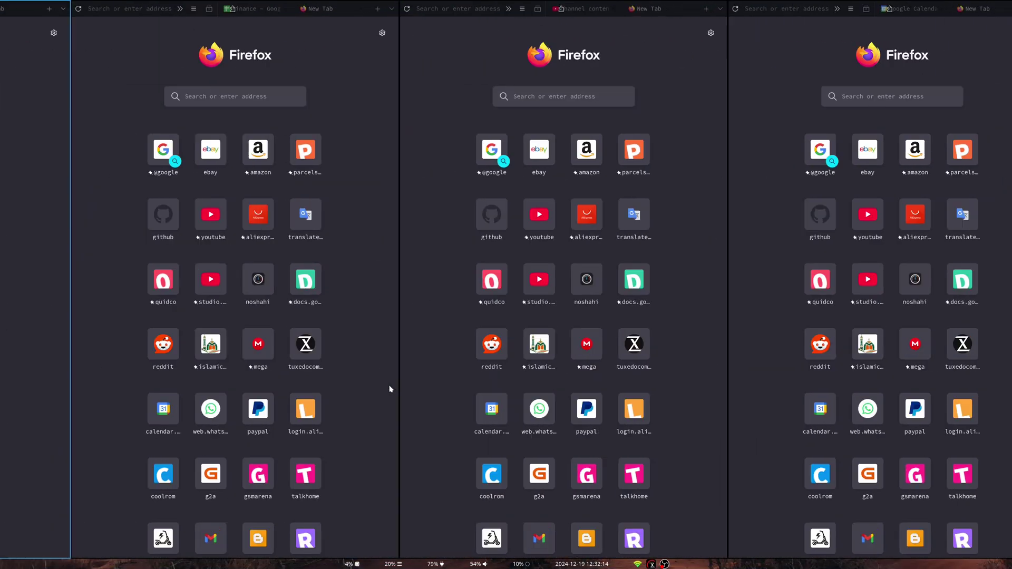
{"action": "key", "text": "super+Page_Down"}
{"action": "key", "text": "super+Page_Down"}
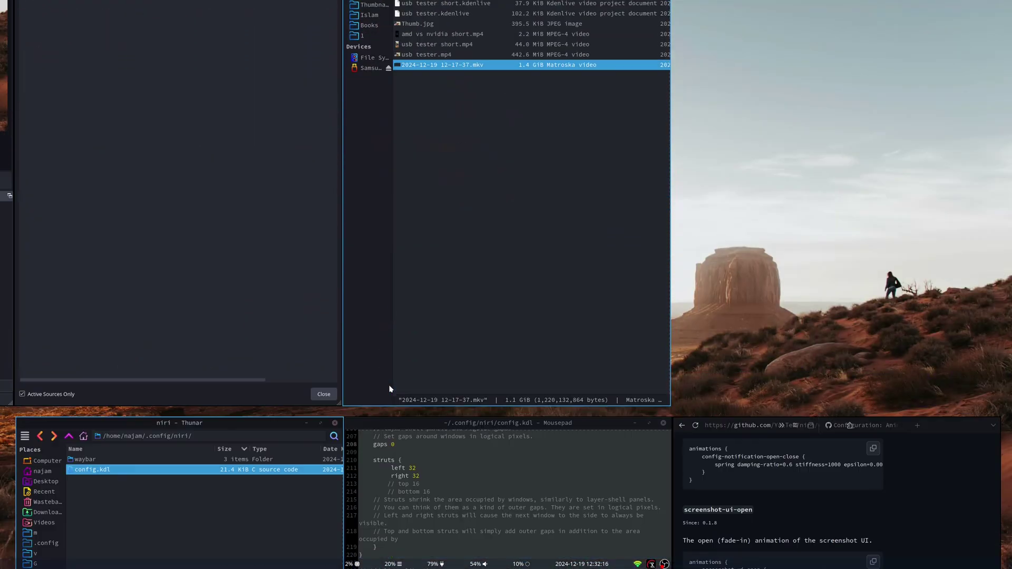
Step: Examine the hotkey-overlay section with skip-at-startup in config.kdl, and show and dismiss the Important Hotkeys overlay
{"action": "scroll", "coordinate": [390, 387], "scroll_direction": "down", "scroll_amount": 16}
{"action": "left_click", "coordinate": [452, 268]}
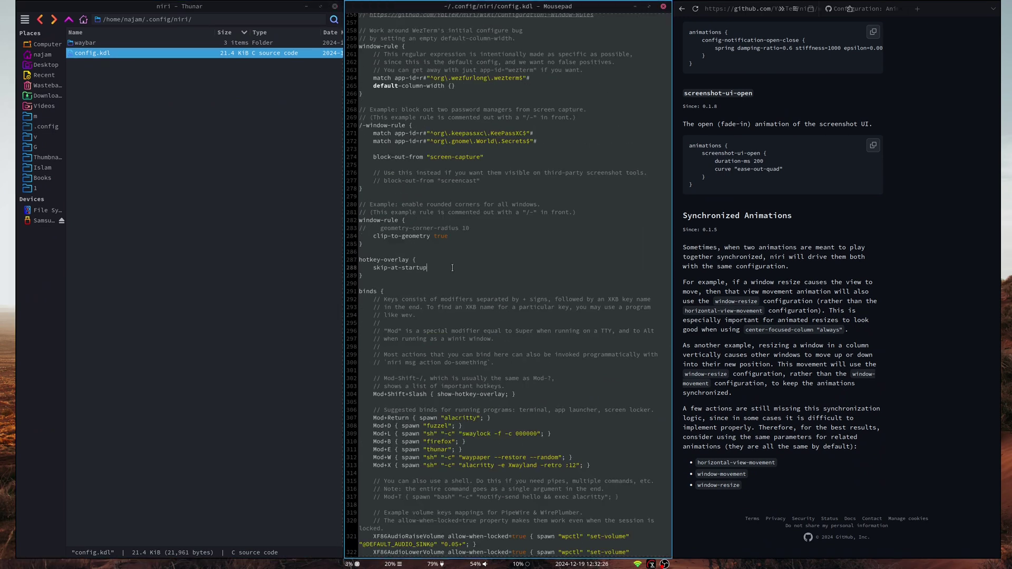
{"action": "key", "text": "super+shift+slash"}
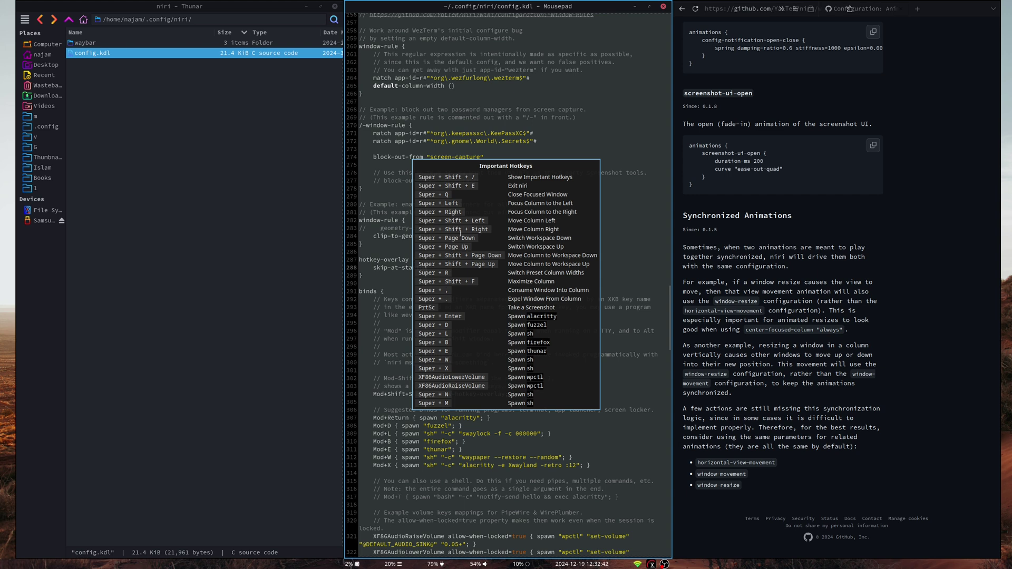
{"action": "key", "text": "Escape"}
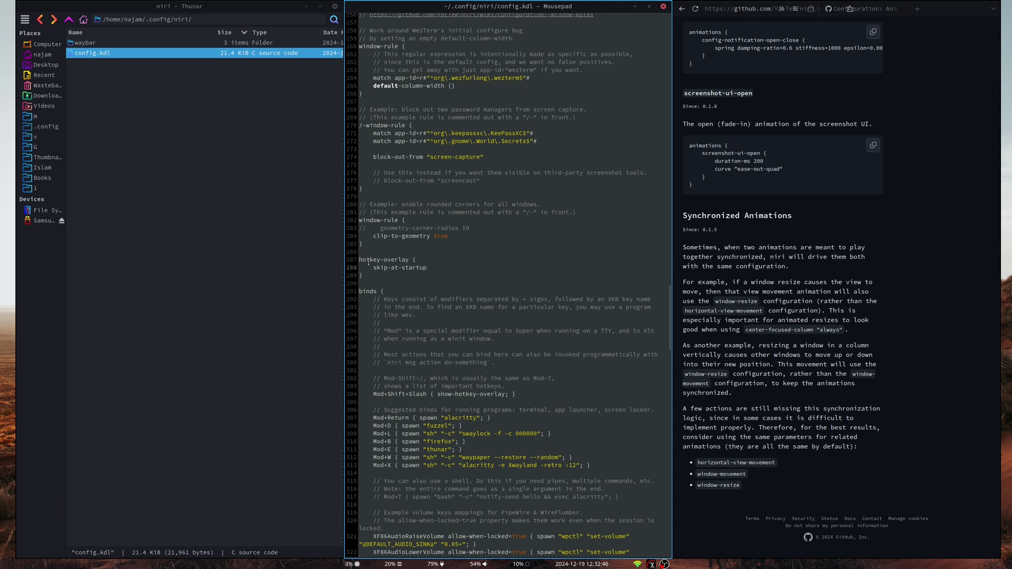
{"action": "triple_click", "coordinate": [402, 269]}
{"action": "left_click", "coordinate": [402, 269]}
Step: Review the program-launching binds in config.kdl, highlighting the Mod+W waypaper --restore --random command
{"action": "scroll", "coordinate": [478, 324], "scroll_direction": "down", "scroll_amount": 3}
{"action": "scroll", "coordinate": [471, 284], "scroll_direction": "down", "scroll_amount": 3}
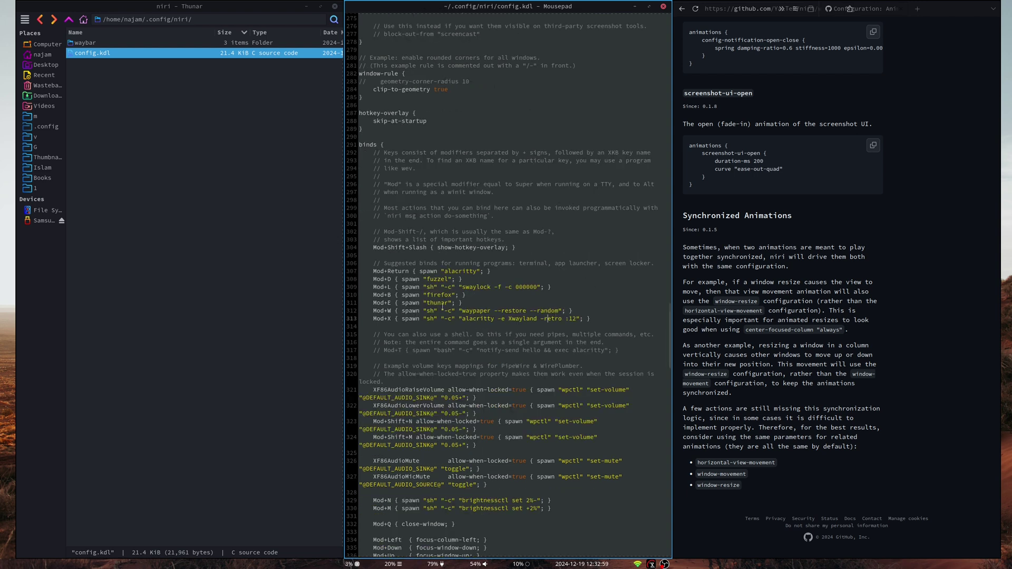
{"action": "left_click_drag", "start_coordinate": [427, 310], "coordinate": [573, 311]}
{"action": "left_click", "coordinate": [574, 312]}
Step: Read through the remaining binds in config.kdl, covering volume, brightness, focus, column movement, workspaces and window sizing
{"action": "scroll", "coordinate": [496, 343], "scroll_direction": "down", "scroll_amount": 3}
{"action": "key", "text": "ctrl+minus"}
{"action": "scroll", "coordinate": [459, 320], "scroll_direction": "down", "scroll_amount": 1}
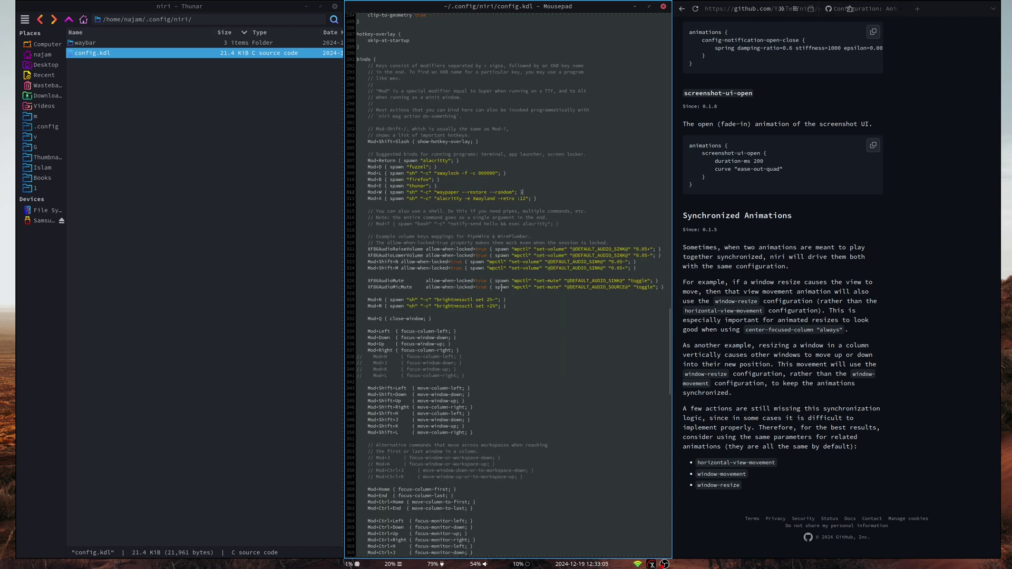
{"action": "scroll", "coordinate": [501, 287], "scroll_direction": "up", "scroll_amount": 2}
{"action": "scroll", "coordinate": [501, 288], "scroll_direction": "down", "scroll_amount": 5}
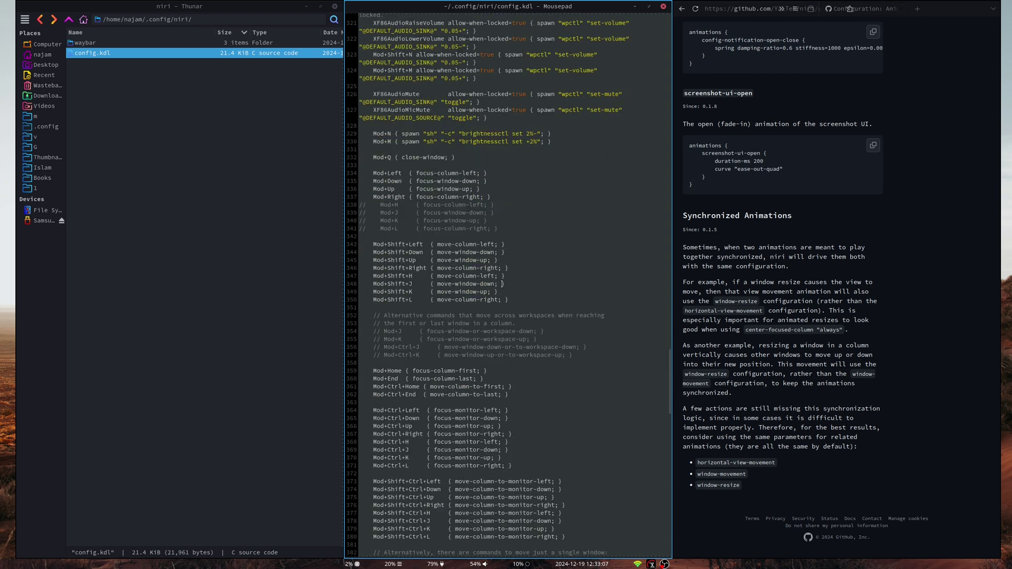
{"action": "scroll", "coordinate": [466, 244], "scroll_direction": "down", "scroll_amount": 3}
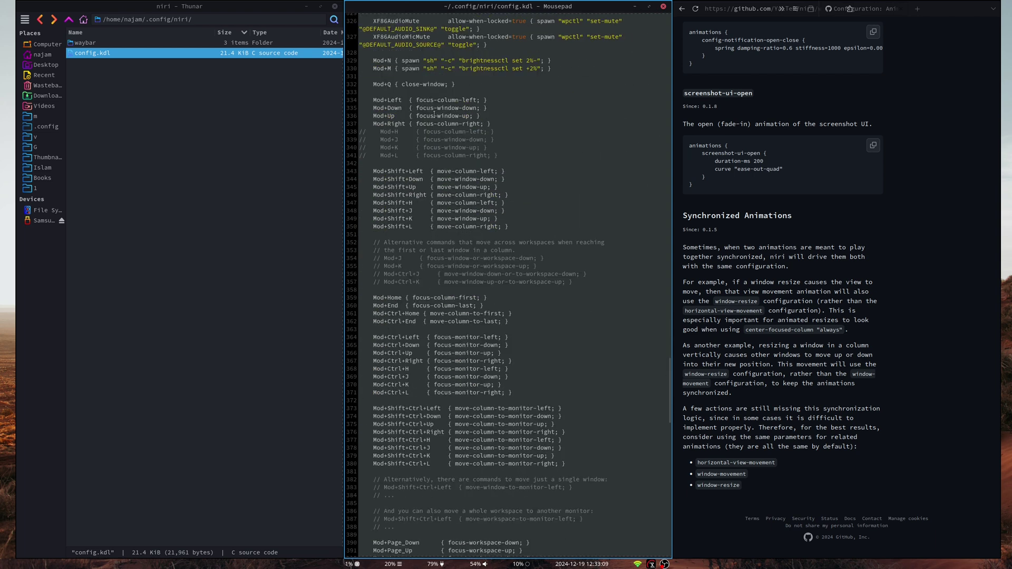
{"action": "scroll", "coordinate": [467, 262], "scroll_direction": "down", "scroll_amount": 20}
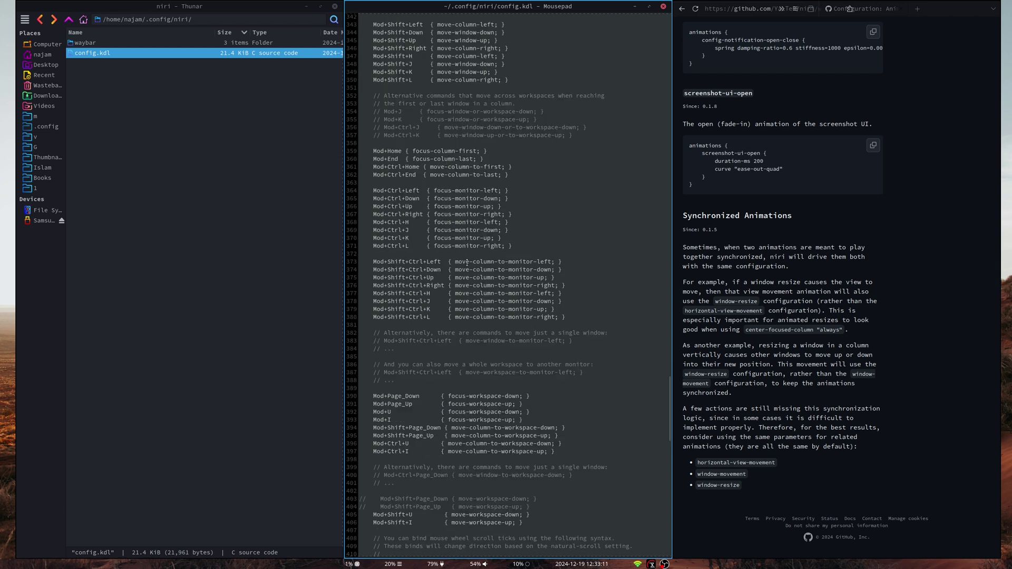
{"action": "scroll", "coordinate": [475, 250], "scroll_direction": "down", "scroll_amount": 9}
{"action": "scroll", "coordinate": [440, 320], "scroll_direction": "down", "scroll_amount": 12}
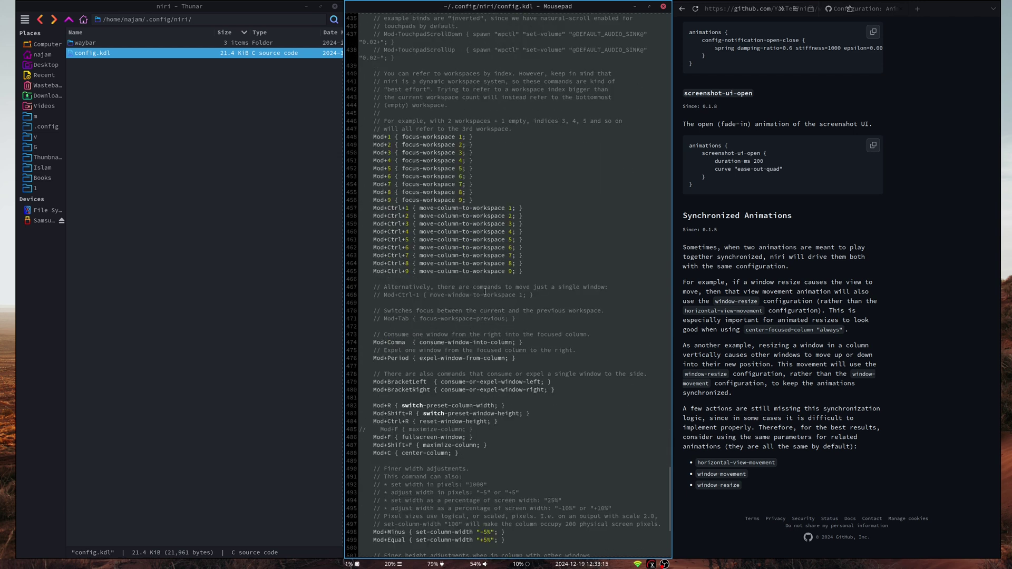
{"action": "scroll", "coordinate": [471, 210], "scroll_direction": "down", "scroll_amount": 2}
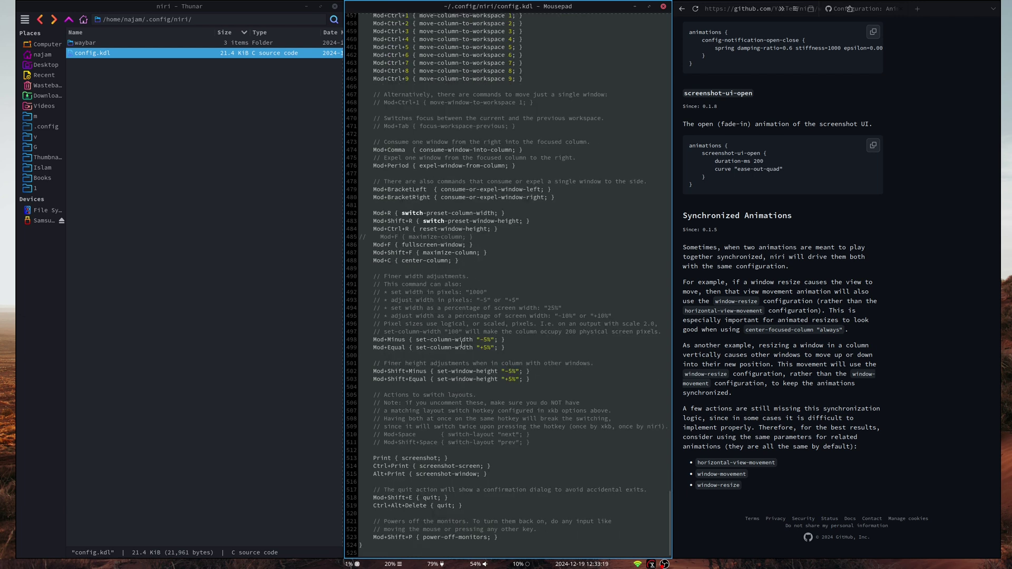
{"action": "scroll", "coordinate": [458, 353], "scroll_direction": "up", "scroll_amount": 20}
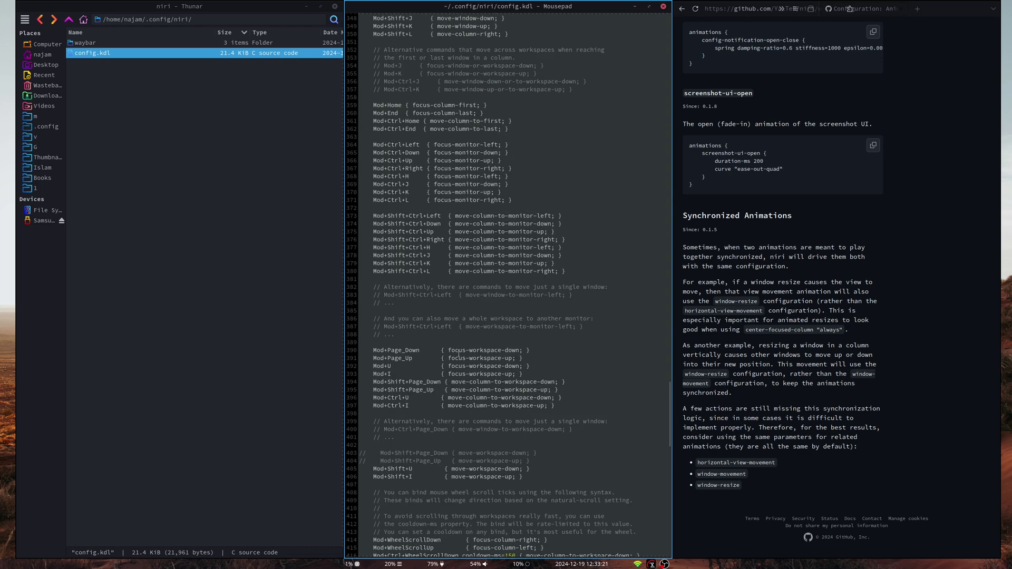
Step: Widen the config.kdl column and trim it by 5%, and swap the niri folder column with its neighbour and back
{"action": "key", "text": "super+equal"}
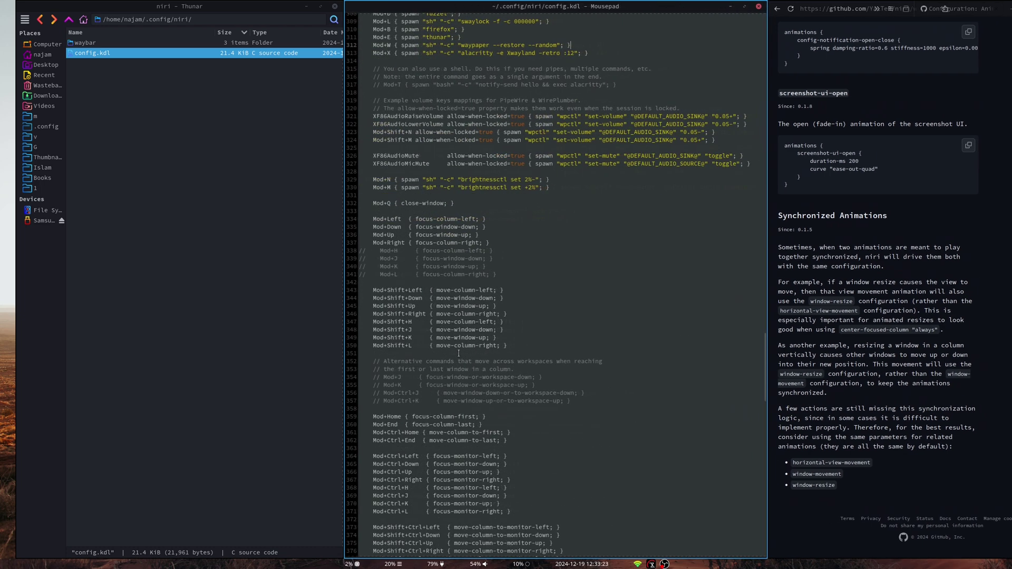
{"action": "key", "text": "super+minus"}
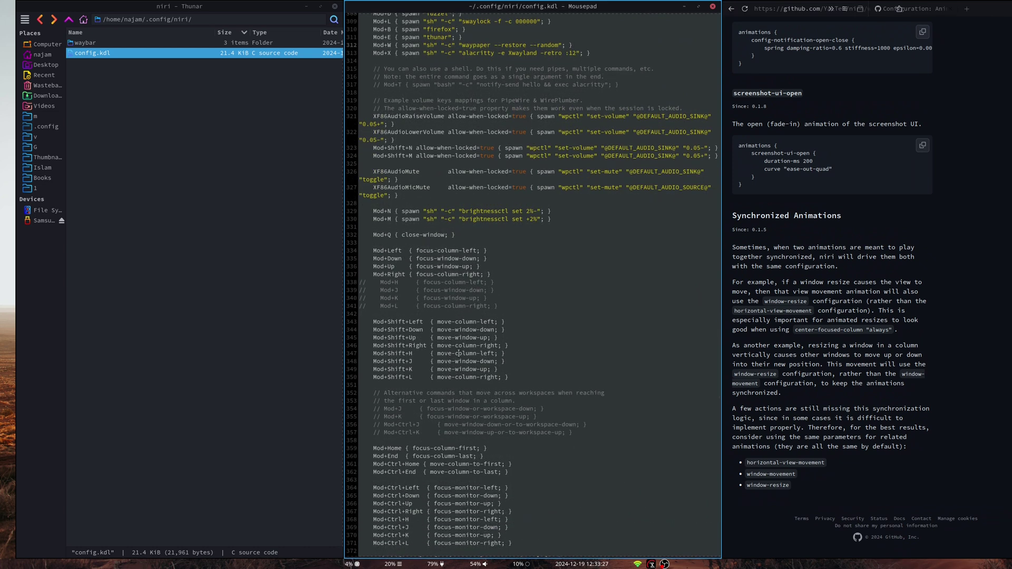
{"action": "key", "text": "super+Left"}
{"action": "key", "text": "super+shift+Right"}
{"action": "key", "text": "super+shift+Left"}
Step: On the Firefox workspace, move the first Firefox column one place over and back, and jump between the last and first columns
{"action": "key", "text": "super+Page_Down"}
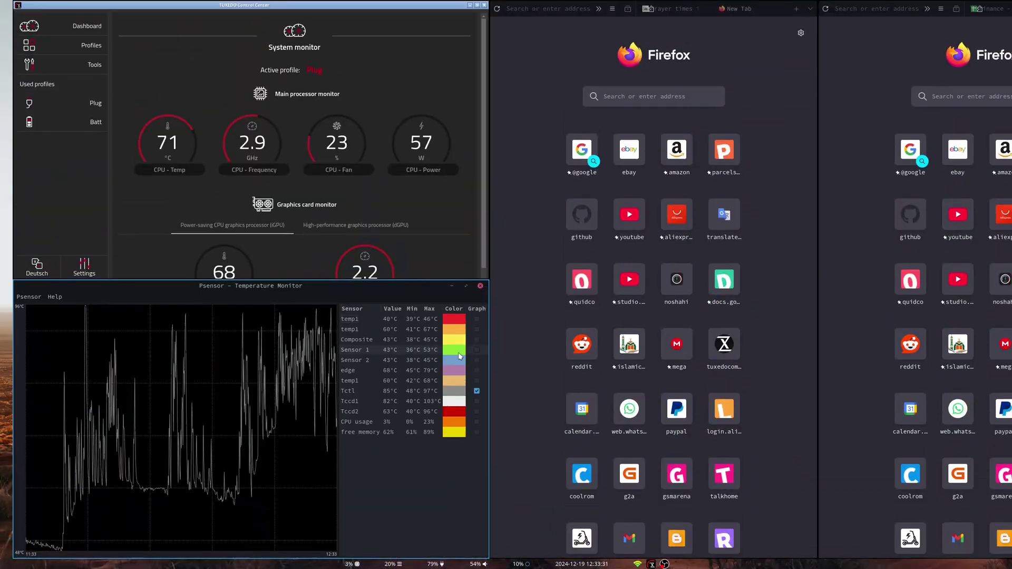
{"action": "key", "text": "super+Page_Down"}
{"action": "key", "text": "super+Page_Down"}
{"action": "key", "text": "super+Page_Up"}
{"action": "key", "text": "super+Page_Up"}
{"action": "key", "text": "super+Right"}
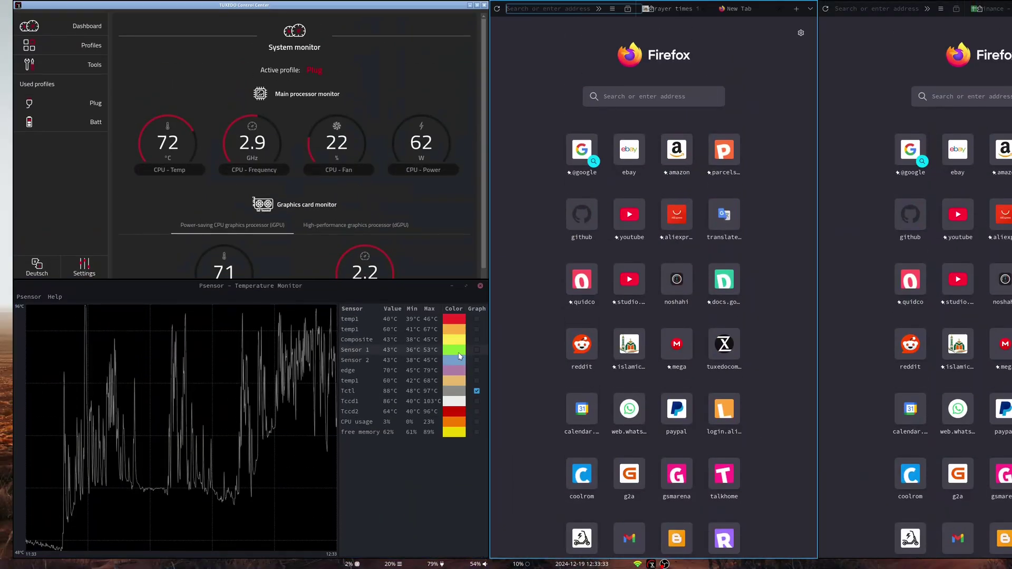
{"action": "key", "text": "super+shift+Right"}
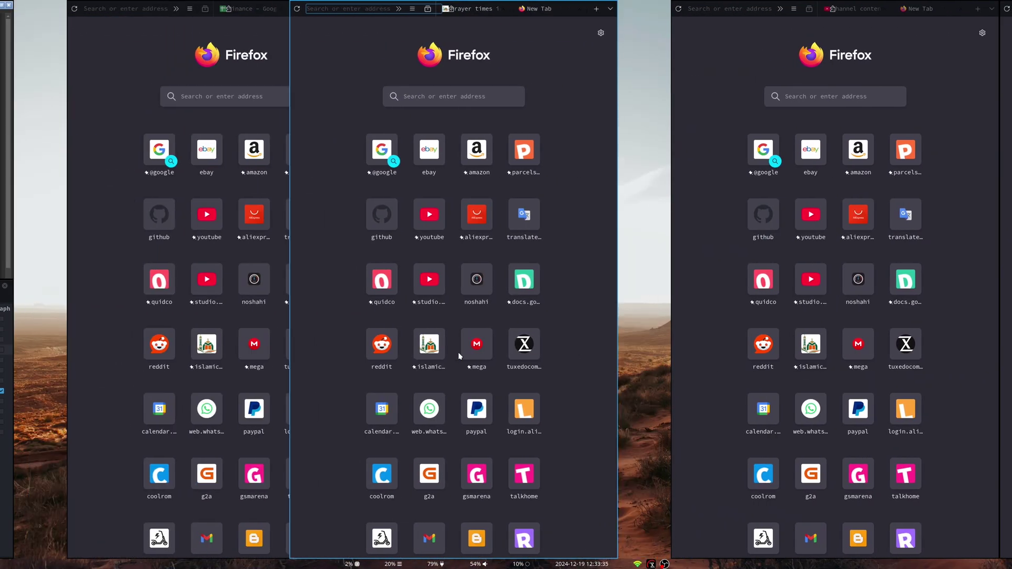
{"action": "key", "text": "super+shift+Left"}
{"action": "key", "text": "super+End"}
{"action": "key", "text": "super+Home"}
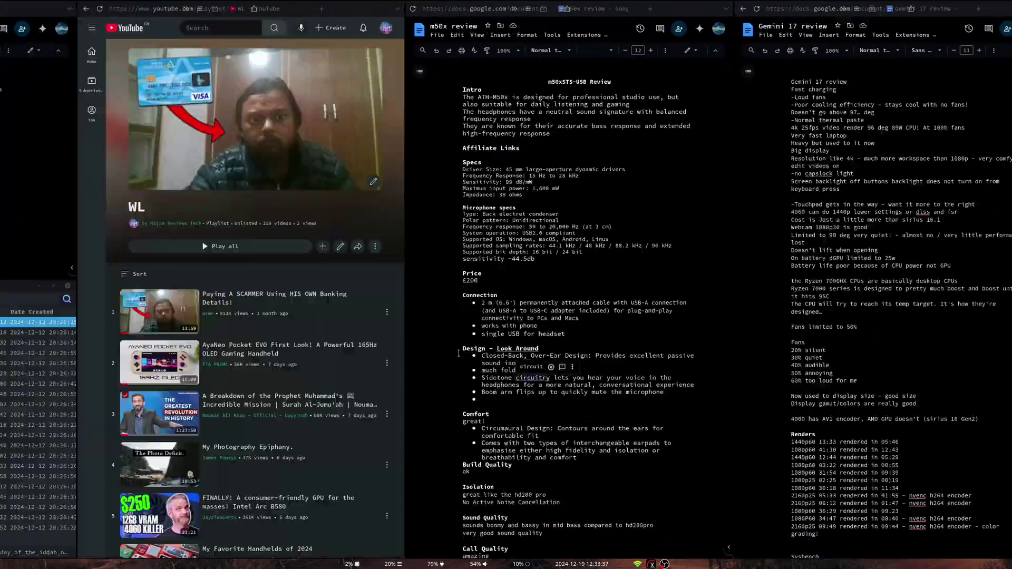
{"action": "key", "text": "super+Page_Up"}
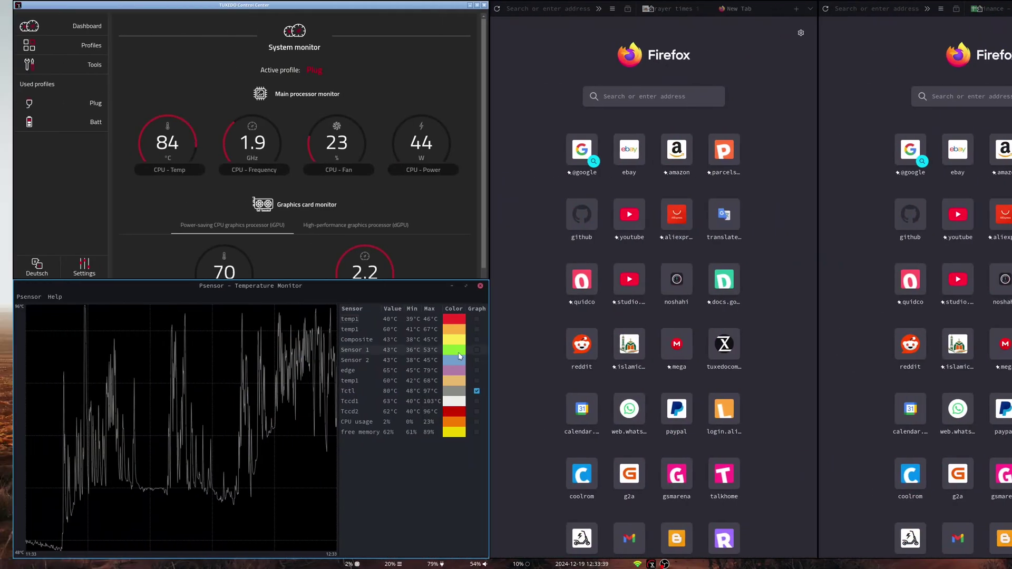
Step: Stack the Finance Firefox window under the Prayer times window in one column, and expel it back into its own column
{"action": "key", "text": "super+Right"}
{"action": "key", "text": "super+Right"}
{"action": "key", "text": "super+Right"}
{"action": "key", "text": "super+Right"}
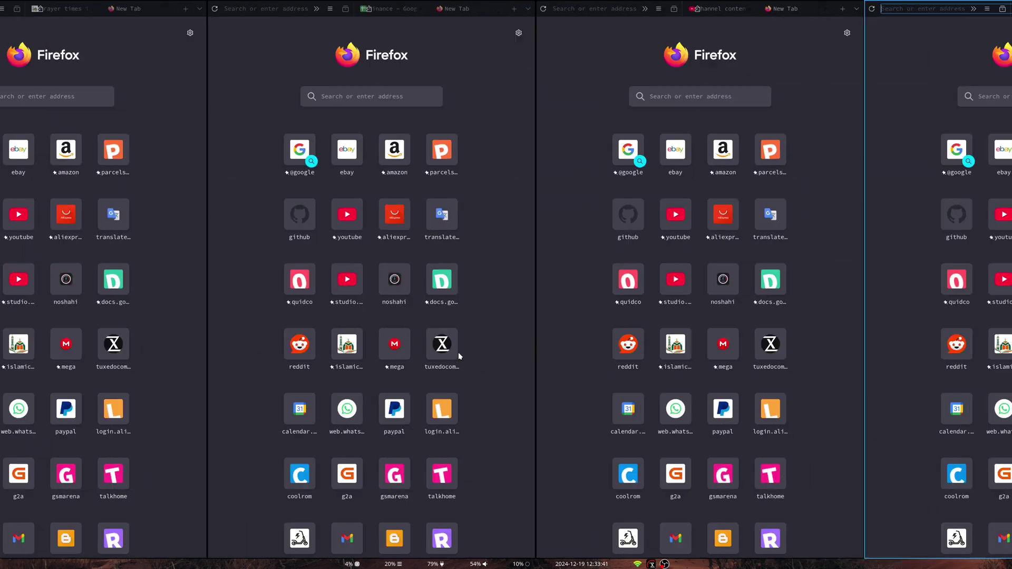
{"action": "key", "text": "super+Left"}
{"action": "key", "text": "super+Left"}
{"action": "key", "text": "super+bracketleft"}
{"action": "key", "text": "super+Left"}
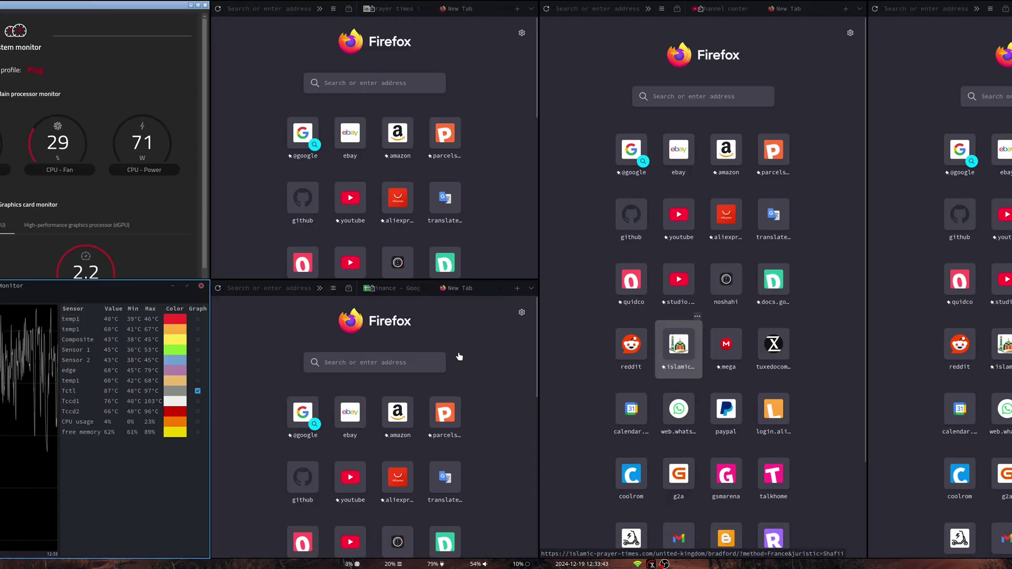
{"action": "key", "text": "super+Right"}
{"action": "key", "text": "super+bracketright"}
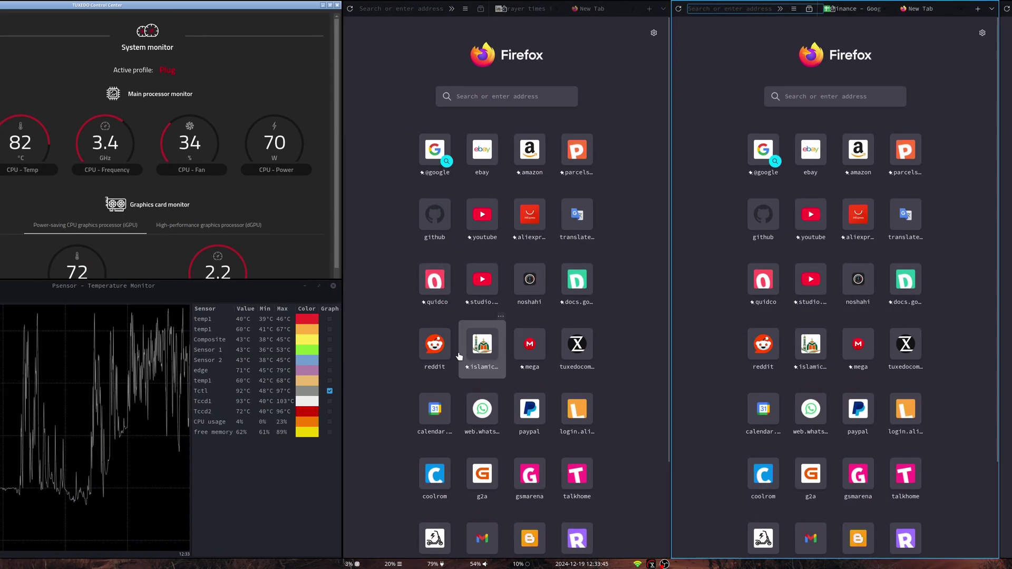
Step: Stack the Prayer times, Finance and Channel content Firefox windows in one column, and separate them into their own columns again
{"action": "key", "text": "super+Left"}
{"action": "key", "text": "super+bracketright"}
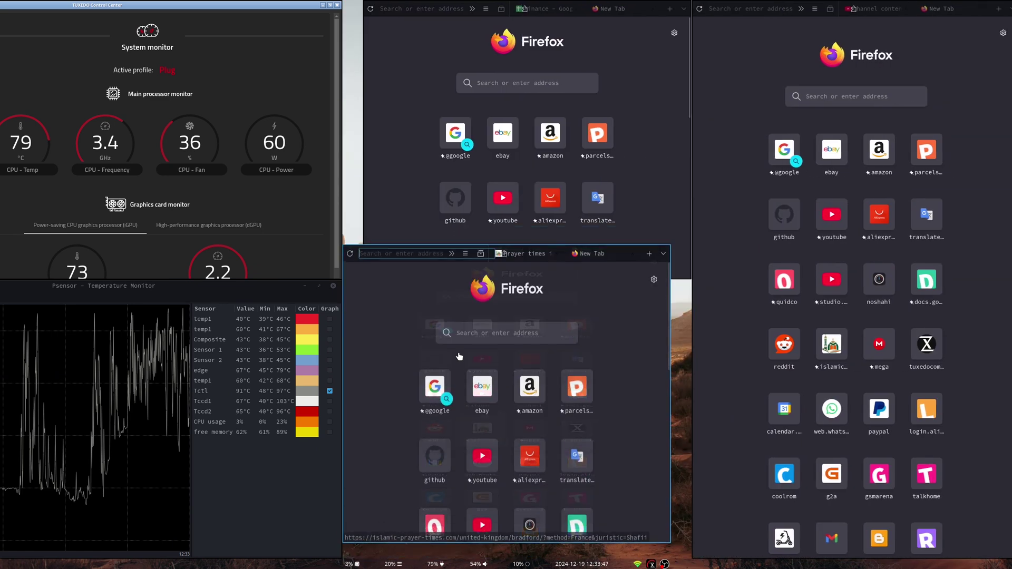
{"action": "key", "text": "super+Right"}
{"action": "key", "text": "super+bracketleft"}
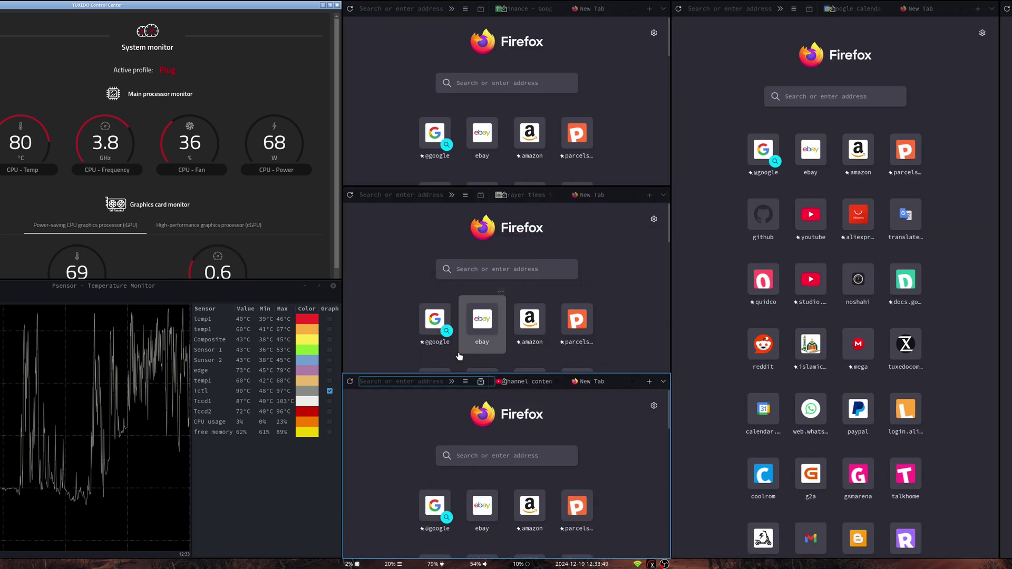
{"action": "key", "text": "super+bracketright"}
{"action": "key", "text": "super+Left"}
{"action": "key", "text": "super+bracketleft"}
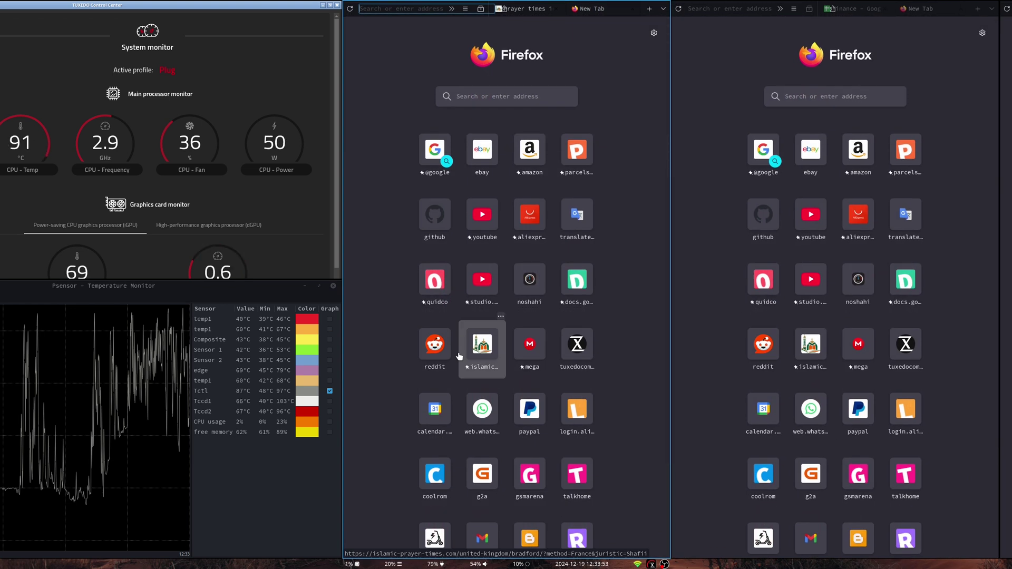
Step: Move the Videos folder column down to the config workspace and back up to its own workspace
{"action": "key", "text": "super+Page_Down"}
{"action": "key", "text": "super+Page_Down"}
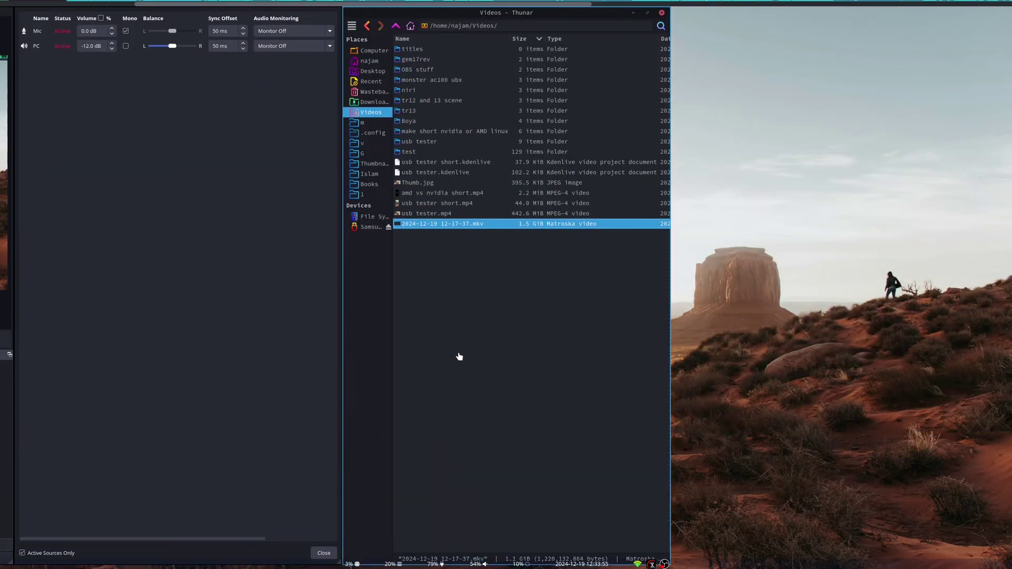
{"action": "key", "text": "super+Page_Down"}
{"action": "key", "text": "super+Page_Up"}
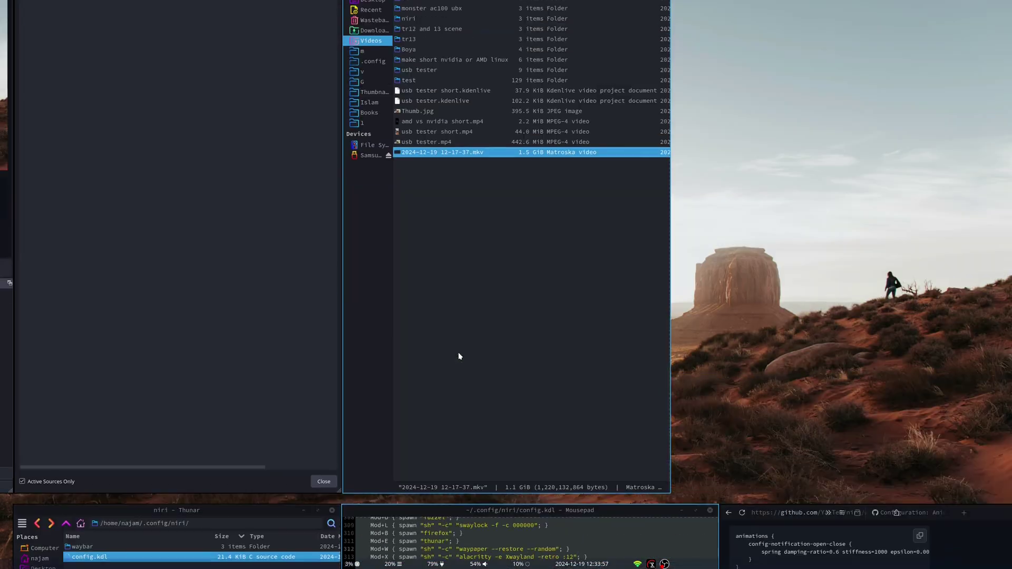
{"action": "key", "text": "super+shift+Page_Down"}
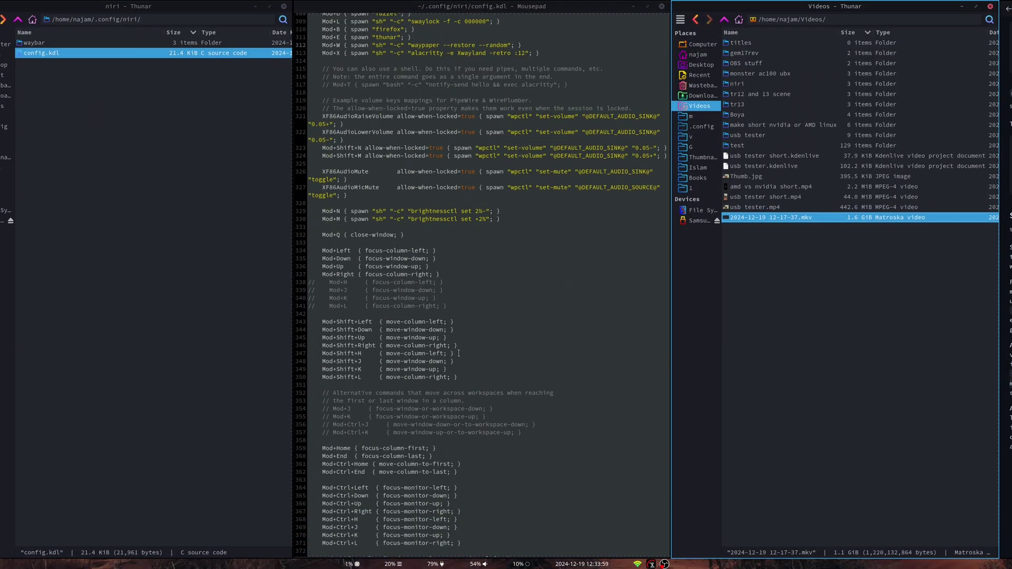
{"action": "key", "text": "ctrl+super+Page_Up"}
{"action": "key", "text": "super+shift+Page_Up"}
{"action": "key", "text": "super+shift+Page_Down"}
Step: Center the GitHub animations wiki column on the screen, and return focus to the config.kdl column
{"action": "key", "text": "super+Right"}
{"action": "key", "text": "super+shift+Left"}
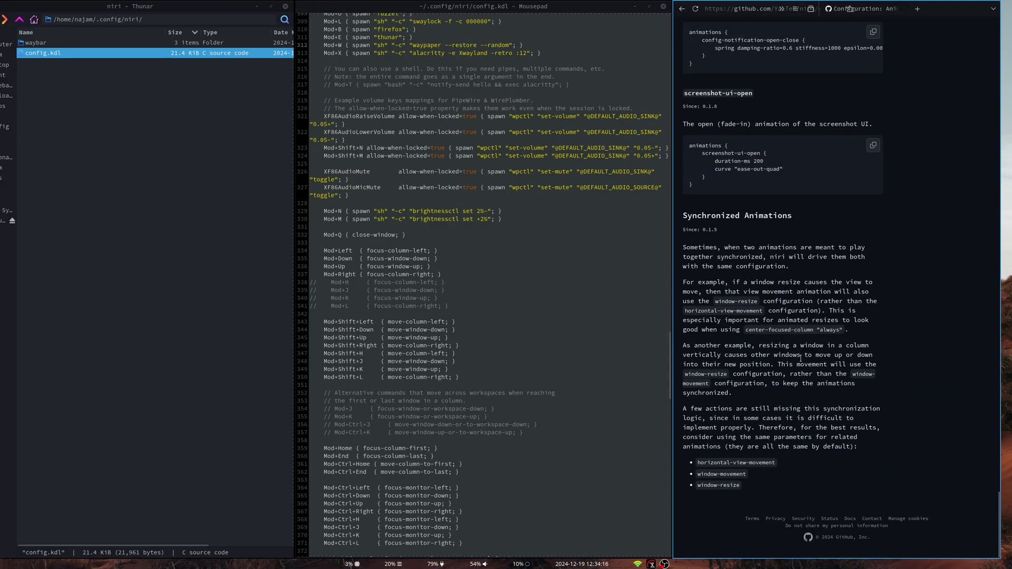
{"action": "key", "text": "super+c"}
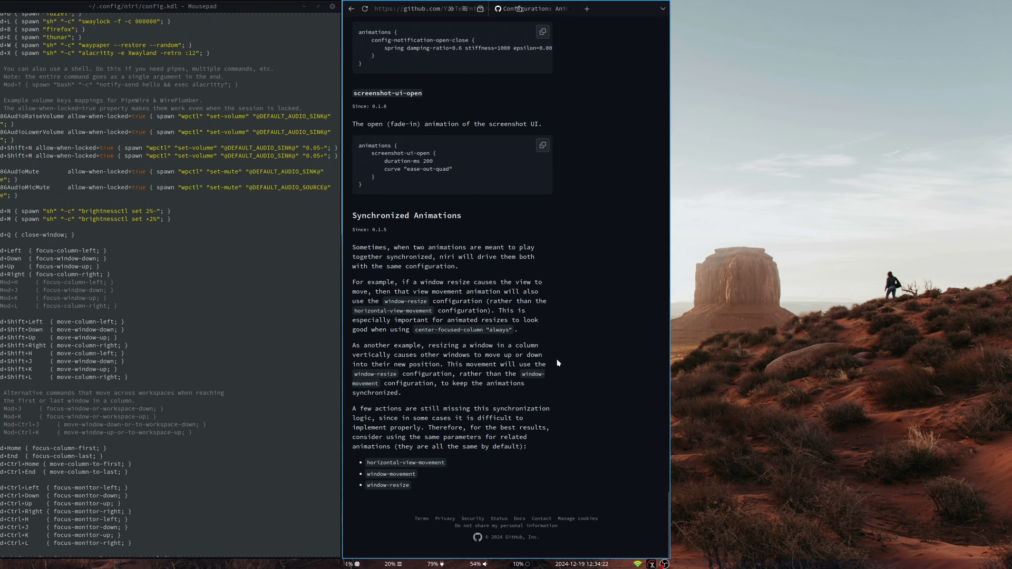
{"action": "key", "text": "super+Left"}
{"action": "key", "text": "super+Left"}
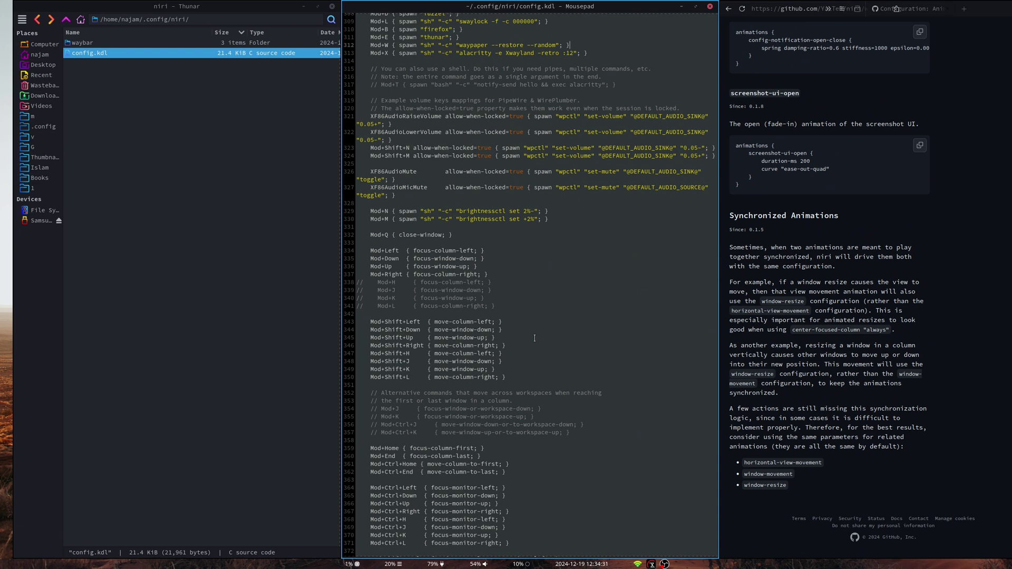
Step: Review the screenshot and quit binds at the end of config.kdl, and bring up the niri exit confirmation
{"action": "scroll", "coordinate": [535, 338], "scroll_direction": "down", "scroll_amount": 20}
{"action": "scroll", "coordinate": [535, 338], "scroll_direction": "down", "scroll_amount": 14}
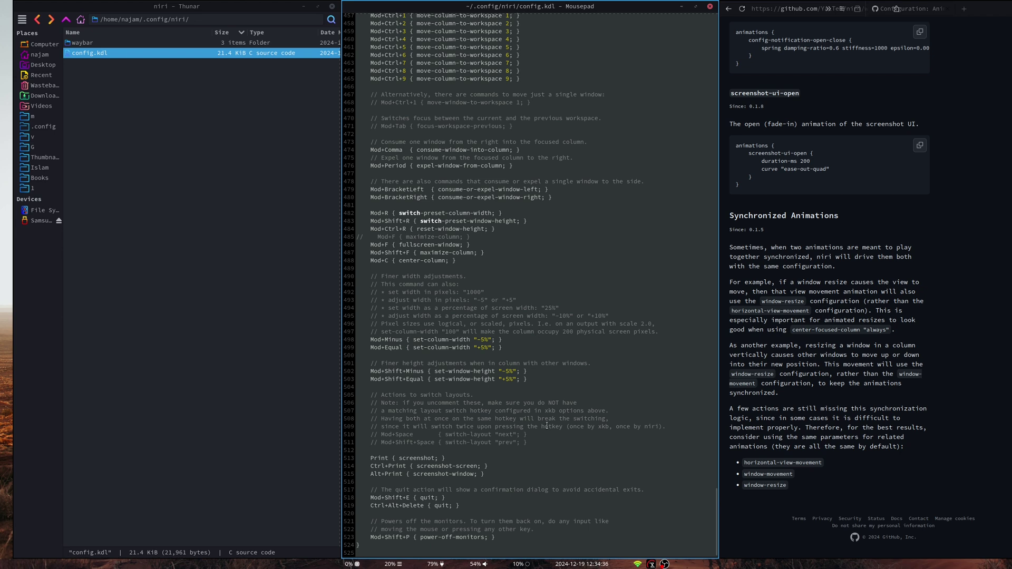
{"action": "left_click_drag", "start_coordinate": [427, 467], "coordinate": [467, 467]}
{"action": "left_click", "coordinate": [471, 474]}
{"action": "key", "text": "super+shift+e"}
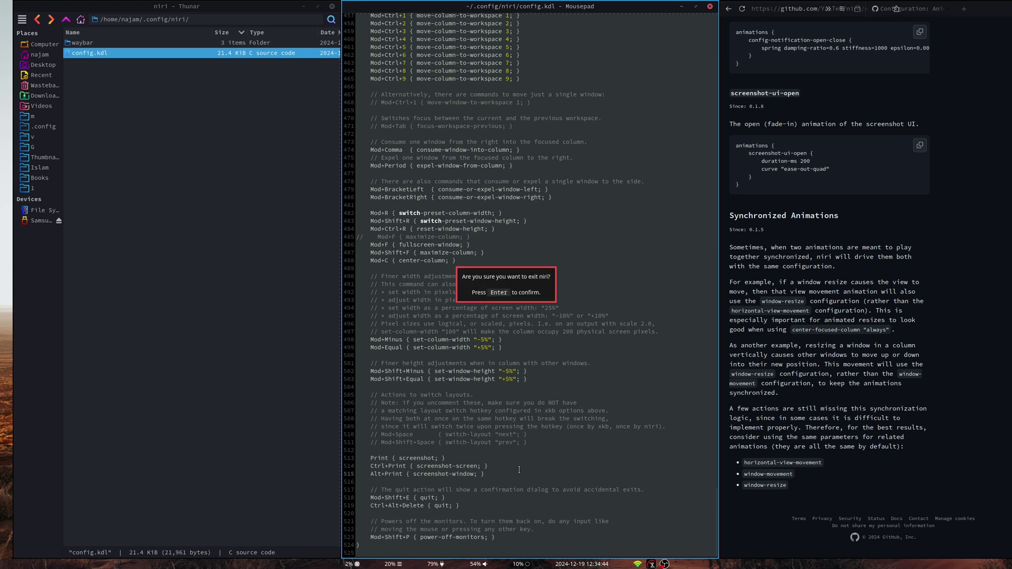
Step: Cancel the niri exit and go up past the OBS workspace to the one holding the Firefox columns
{"action": "key", "text": "Escape"}
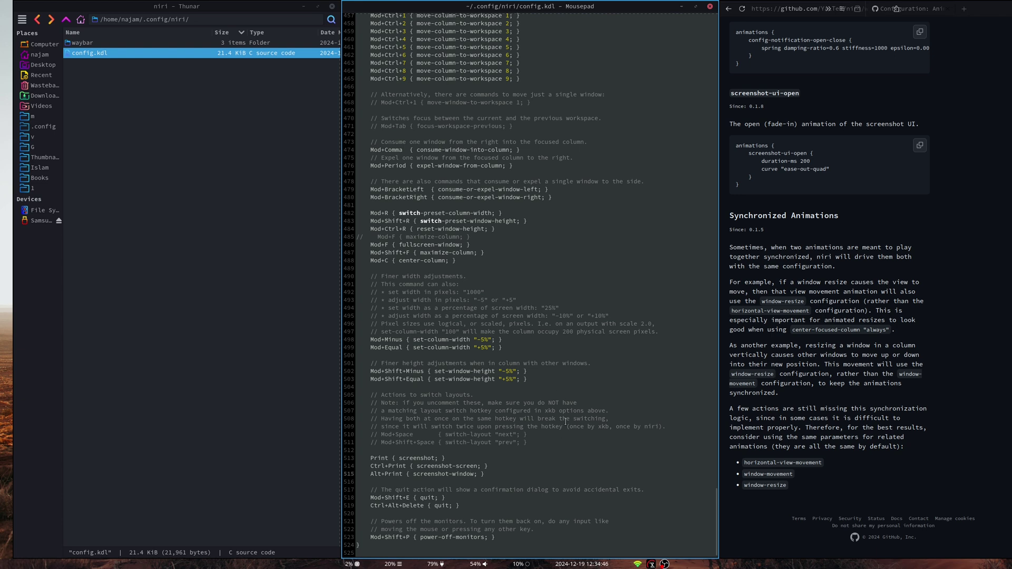
{"action": "key", "text": "super+Page_Up"}
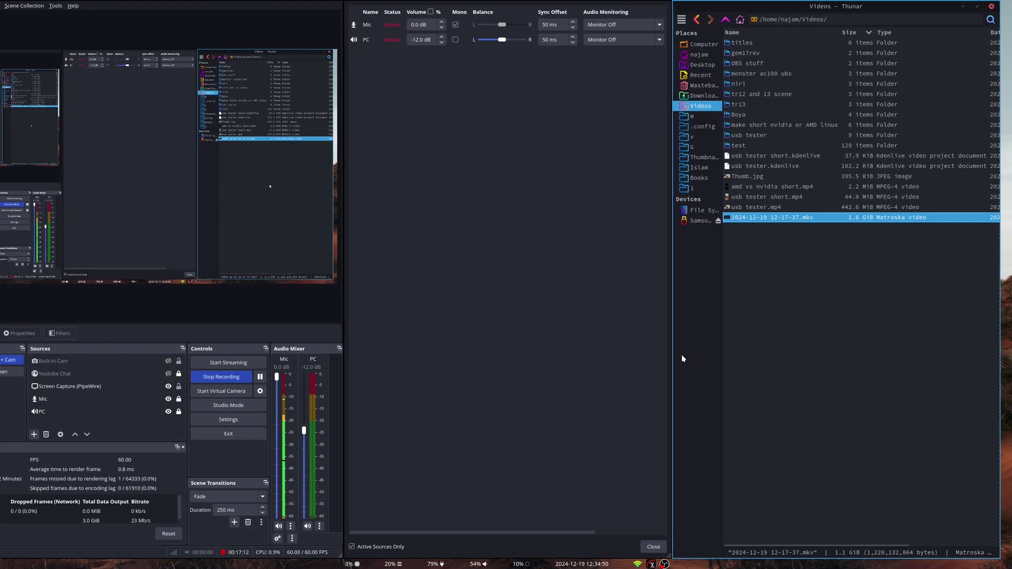
{"action": "mouse_move", "coordinate": [0, 428]}
{"action": "key", "text": "super+Left"}
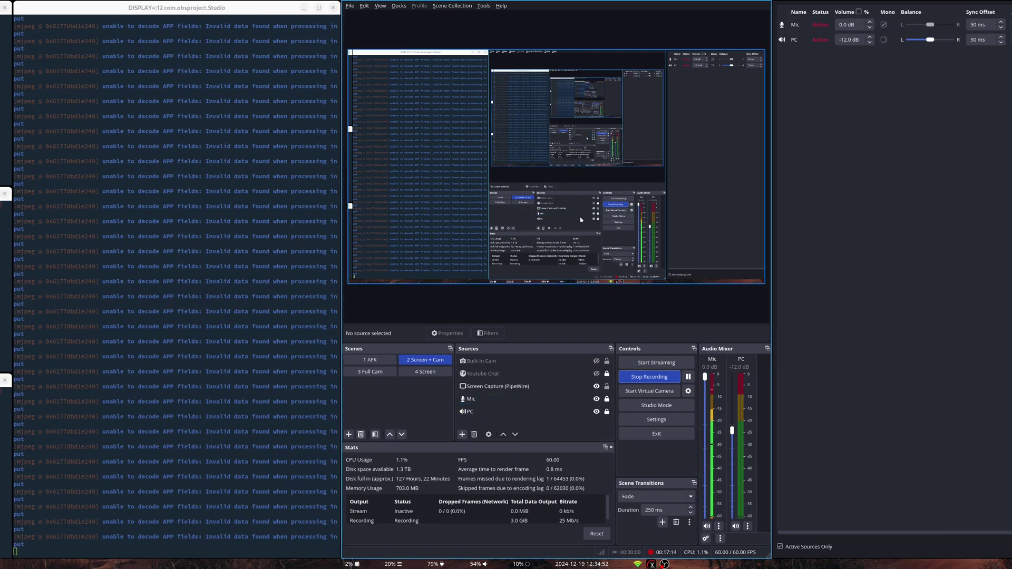
{"action": "key", "text": "super+Page_Up"}
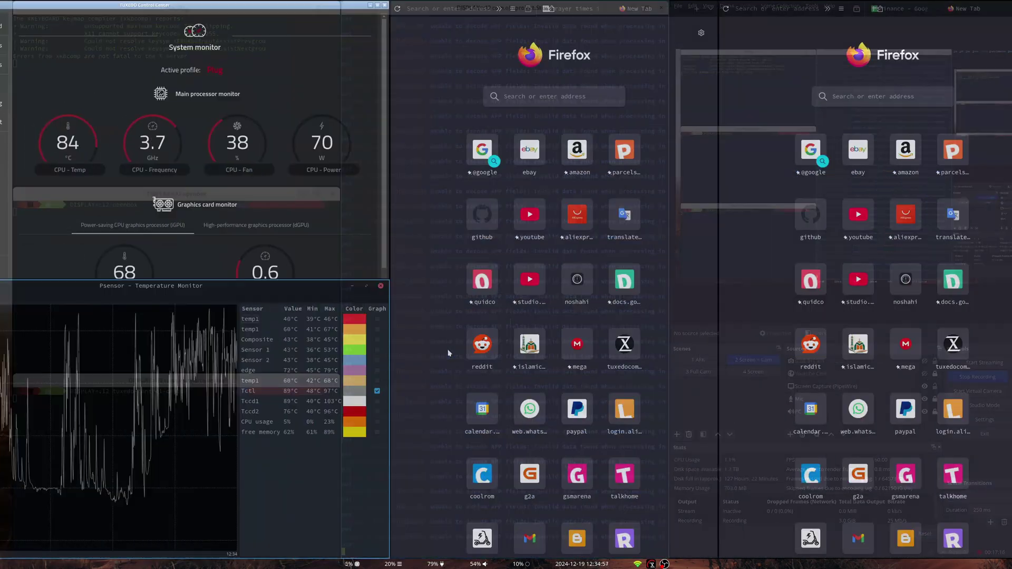
{"action": "mouse_move", "coordinate": [382, 368]}
Step: Scroll focus back and forth through the columns of the Firefox workspace, ending on the niri notes document
{"action": "key", "text": "super+Right"}
{"action": "key", "text": "super+Right"}
{"action": "key", "text": "super+Right"}
{"action": "key", "text": "super+Right"}
{"action": "key", "text": "super+Right"}
{"action": "key", "text": "super+Right"}
{"action": "key", "text": "super+Right"}
{"action": "key", "text": "super+Right"}
{"action": "key", "text": "super+Right"}
{"action": "key", "text": "super+Left"}
{"action": "key", "text": "super+Left"}
{"action": "key", "text": "super+Left"}
{"action": "key", "text": "super+Left"}
{"action": "key", "text": "super+Left"}
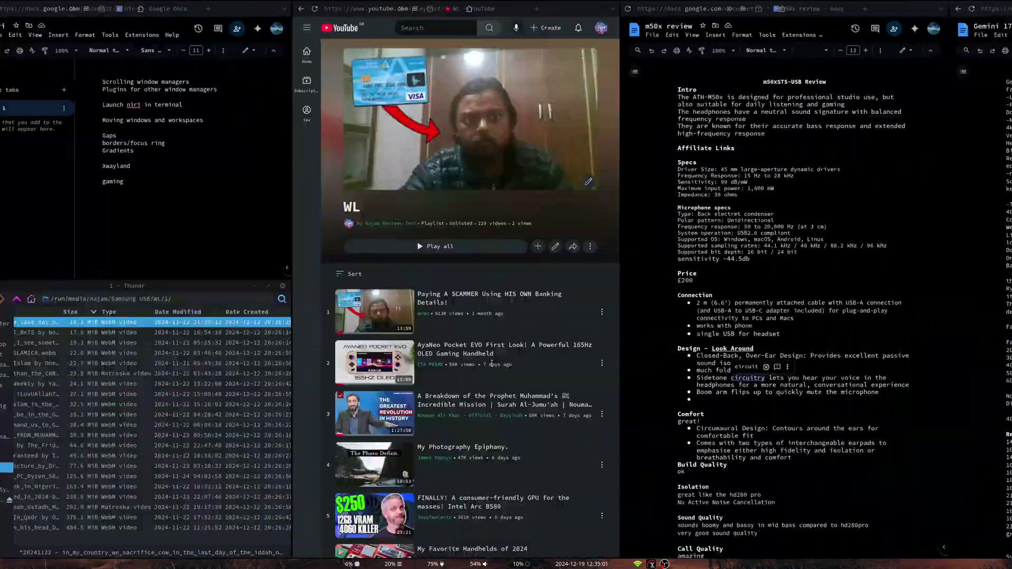
{"action": "key", "text": "super+Left"}
{"action": "key", "text": "super+Left"}
{"action": "key", "text": "super+Left"}
{"action": "key", "text": "super+Right"}
{"action": "key", "text": "super+Right"}
{"action": "key", "text": "super+Right"}
{"action": "key", "text": "super+Right"}
{"action": "key", "text": "super+Right"}
{"action": "key", "text": "super+Right"}
{"action": "key", "text": "super+Right"}
{"action": "key", "text": "super+Right"}
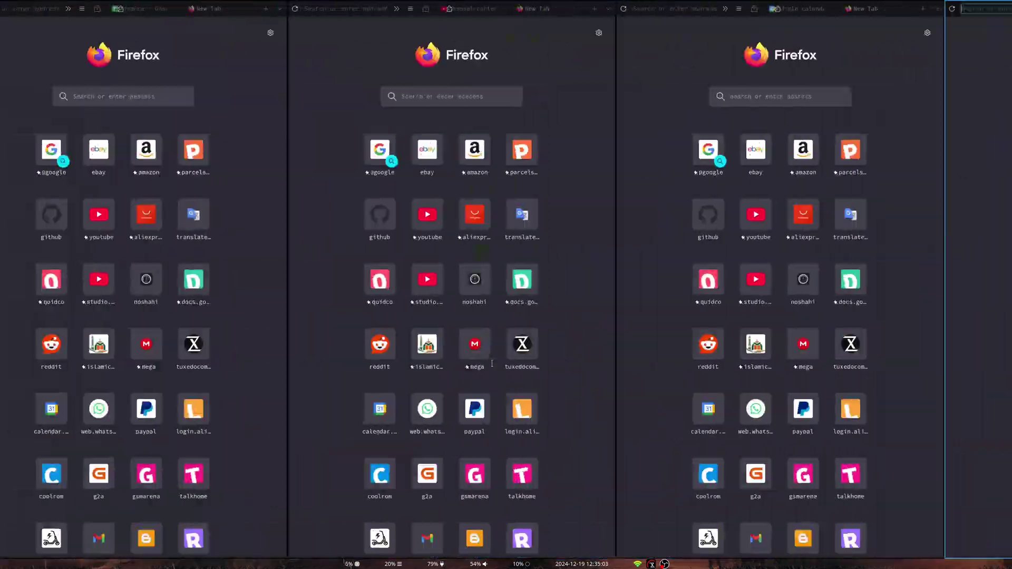
{"action": "key", "text": "super+Right"}
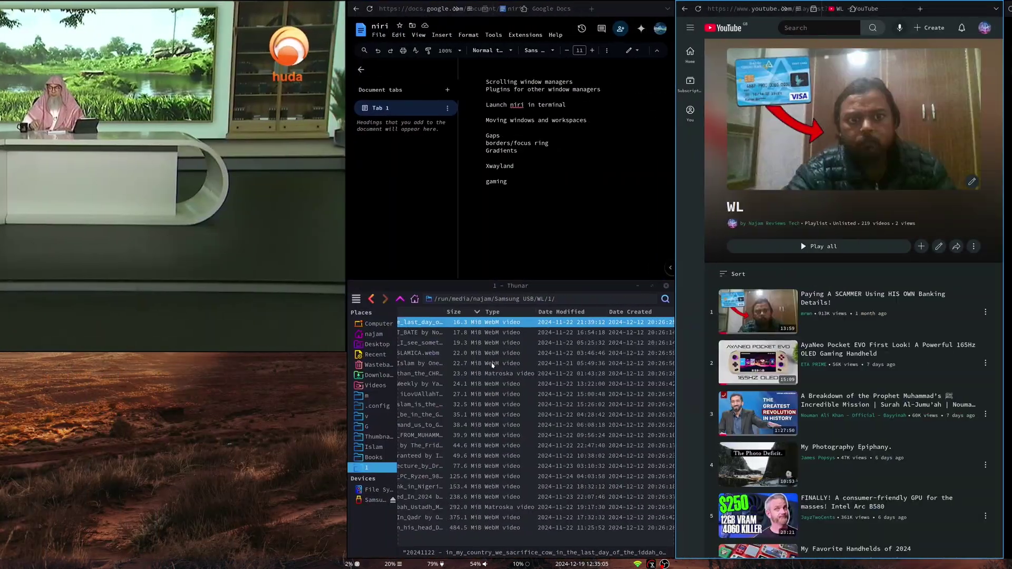
{"action": "key", "text": "super+Left"}
{"action": "key", "text": "super+Left"}
{"action": "key", "text": "super+Left"}
{"action": "key", "text": "super+Left"}
{"action": "key", "text": "super+Right"}
{"action": "key", "text": "super+Right"}
{"action": "key", "text": "super+Right"}
{"action": "key", "text": "super+Right"}
{"action": "key", "text": "super+Right"}
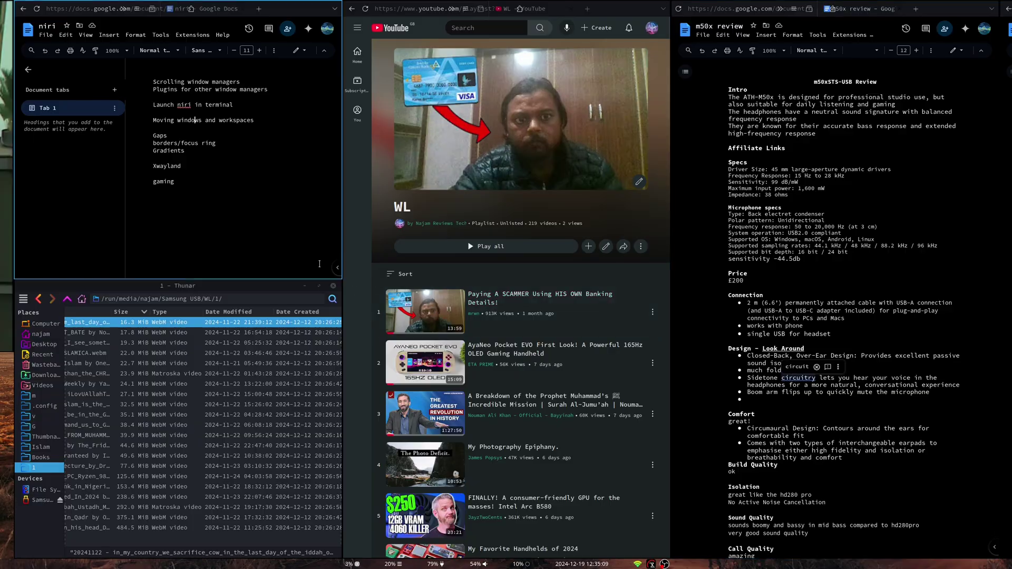
Step: Move the TUXEDO Control Center and Psensor column down to the config.kdl workspace and switch TUXEDO Control Center to its next preset height
{"action": "key", "text": "super+Page_Down"}
{"action": "key", "text": "super+ctrl+Left"}
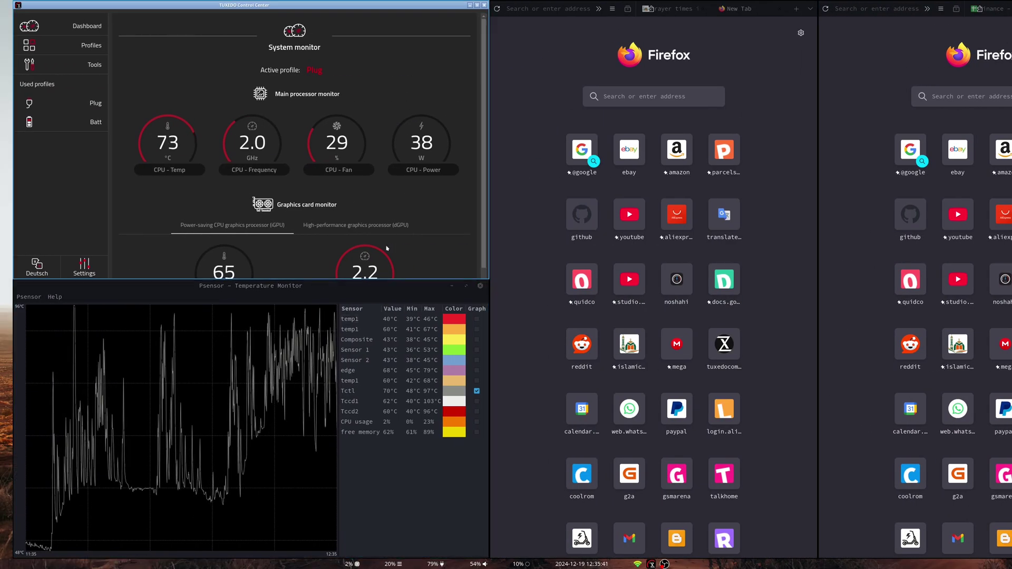
{"action": "key", "text": "super+ctrl+Page_Down"}
{"action": "key", "text": "super+ctrl+Page_Down"}
{"action": "key", "text": "super+ctrl+Page_Down"}
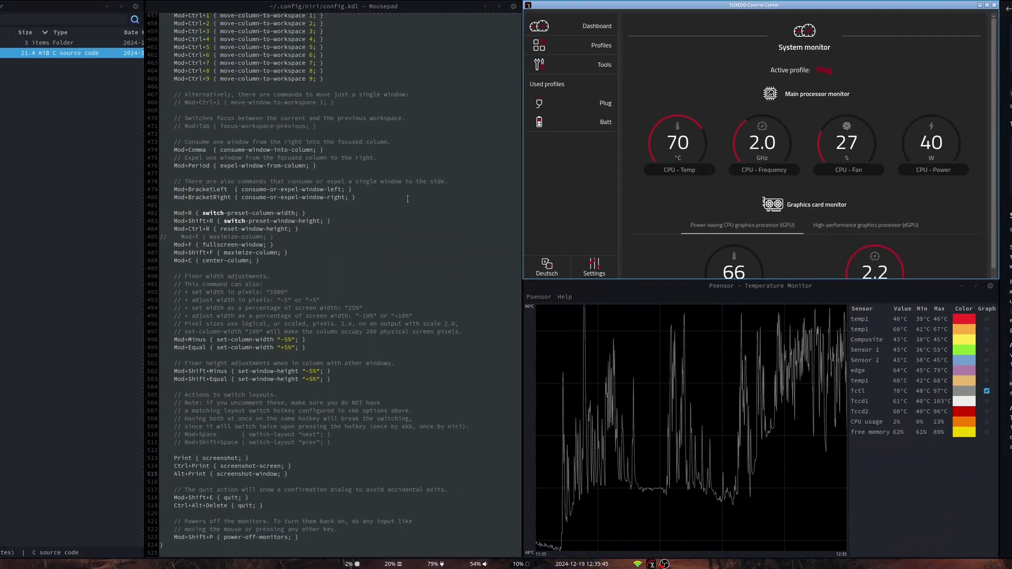
{"action": "key", "text": "super+ctrl+Page_Down"}
{"action": "key", "text": "super+ctrl+Page_Up"}
{"action": "key", "text": "super+ctrl+Page_Up"}
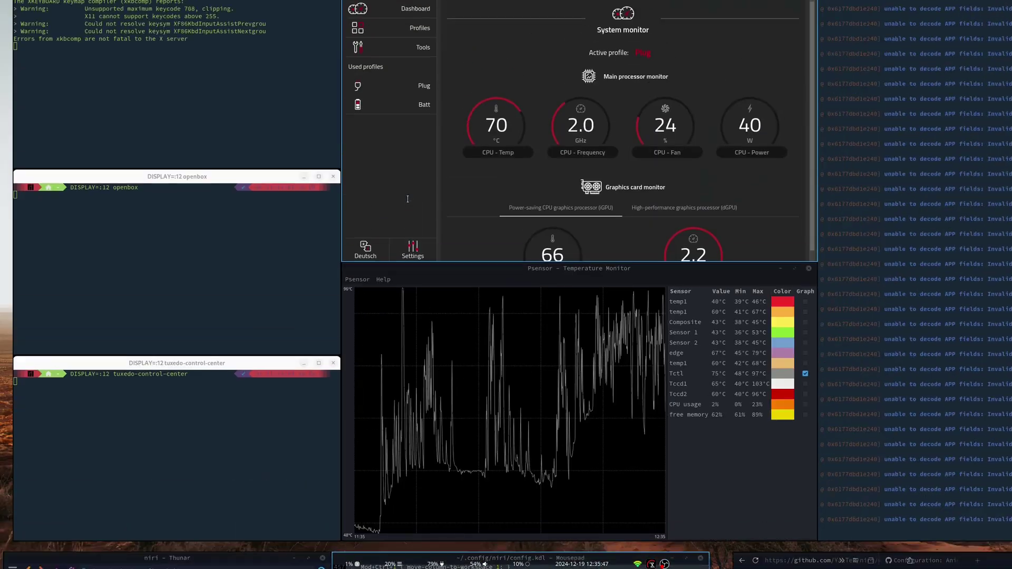
{"action": "key", "text": "super+ctrl+Page_Down"}
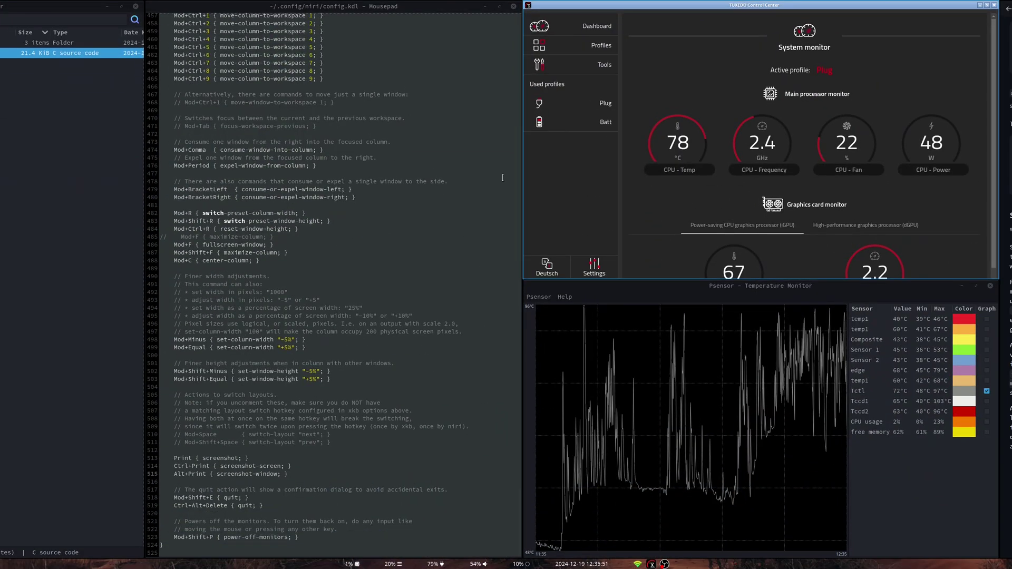
{"action": "key", "text": "super+shift+r"}
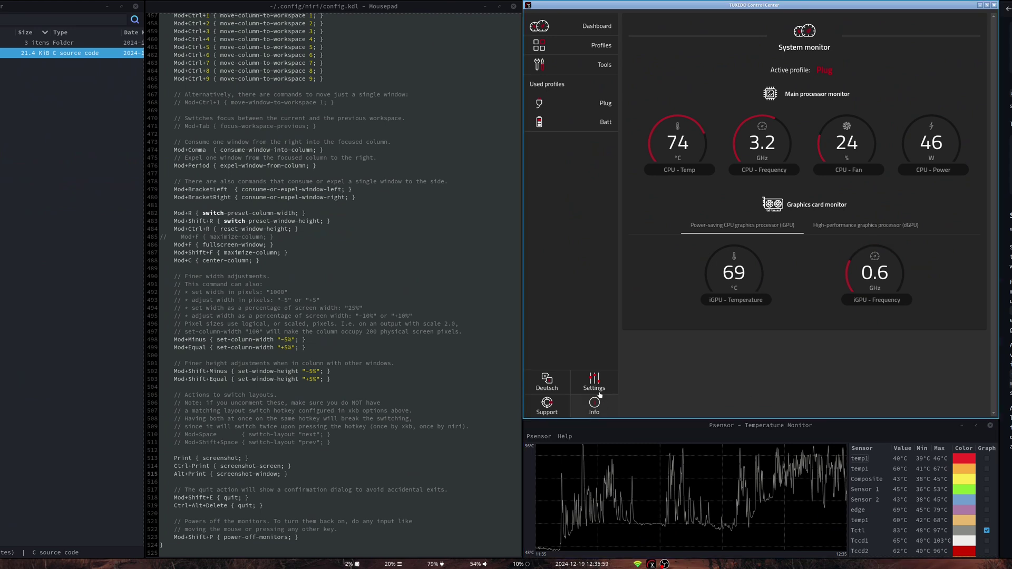
Step: Check the OBS workspace above, and close the config.kdl editor window back on its own workspace
{"action": "key", "text": "super+Page_Up"}
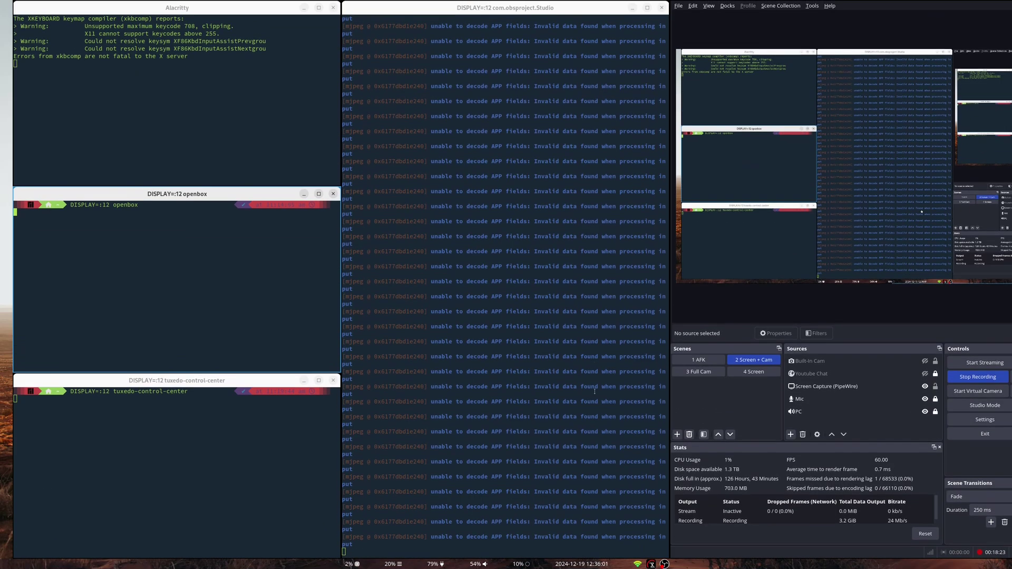
{"action": "mouse_move", "coordinate": [1010, 310]}
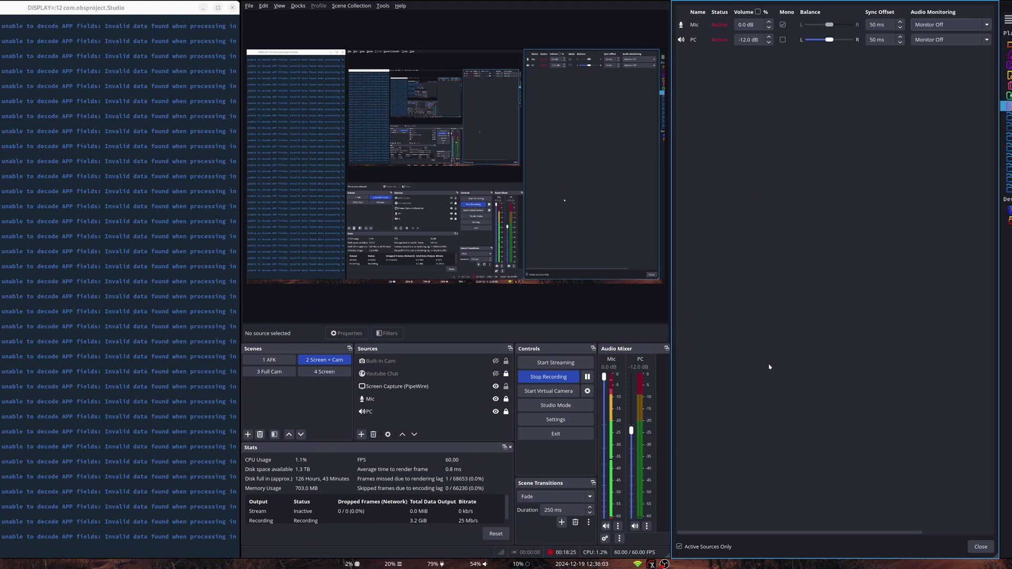
{"action": "key", "text": "super+Page_Down"}
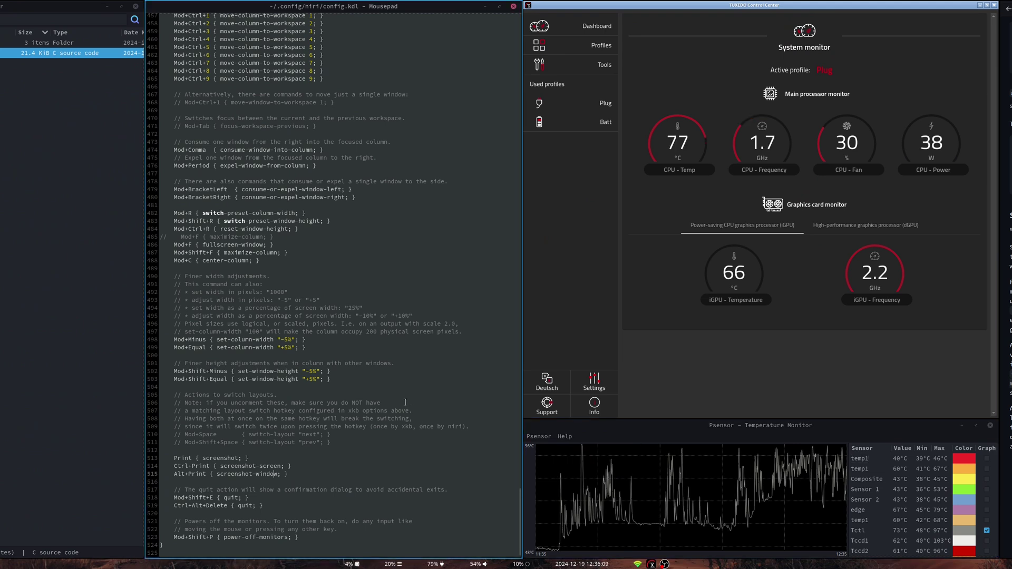
{"action": "key", "text": "super+q"}
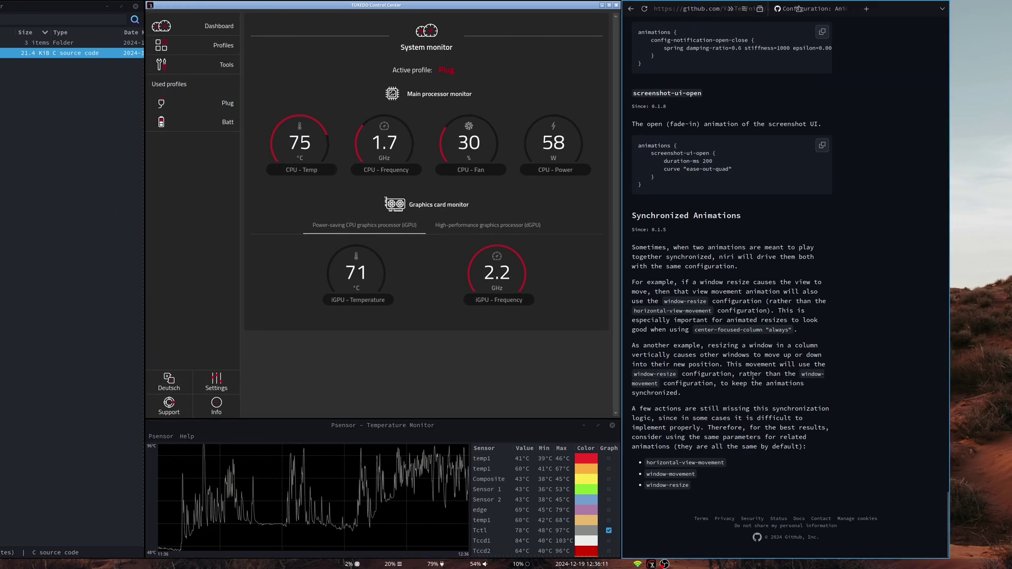
Step: Open the Xwayland page of the niri wiki and highlight the sentence on built-in Xwayland support
{"action": "scroll", "coordinate": [796, 373], "scroll_direction": "up", "scroll_amount": 20}
{"action": "left_click", "coordinate": [865, 236]}
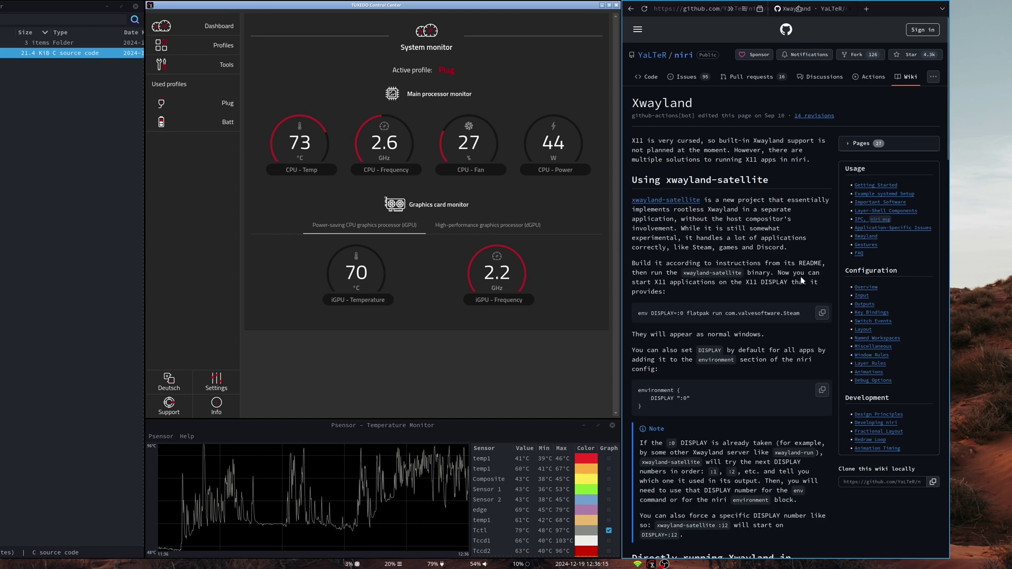
{"action": "left_click_drag", "start_coordinate": [738, 201], "coordinate": [766, 247]}
{"action": "left_click", "coordinate": [762, 260]}
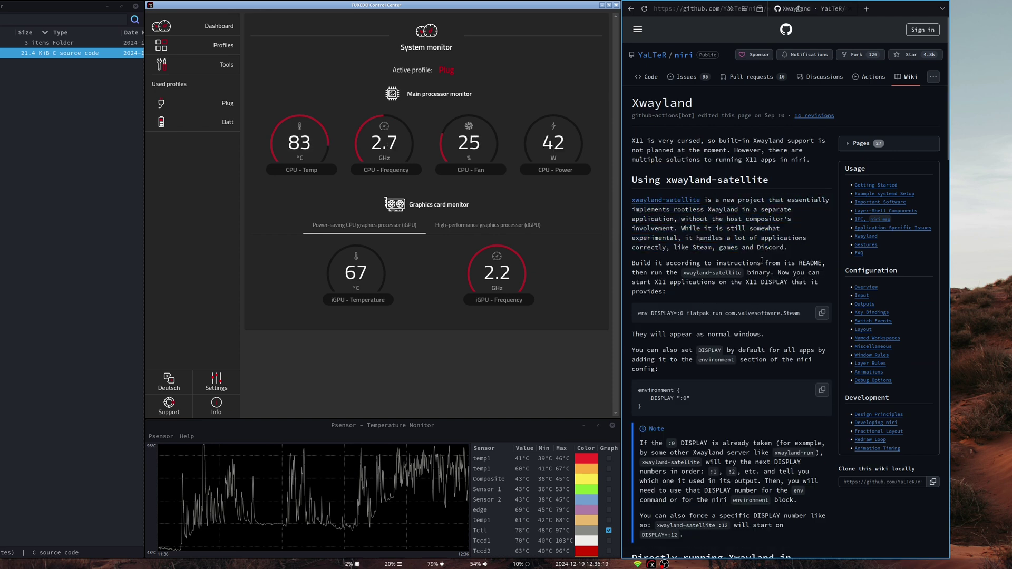
{"action": "left_click_drag", "start_coordinate": [633, 141], "coordinate": [713, 150]}
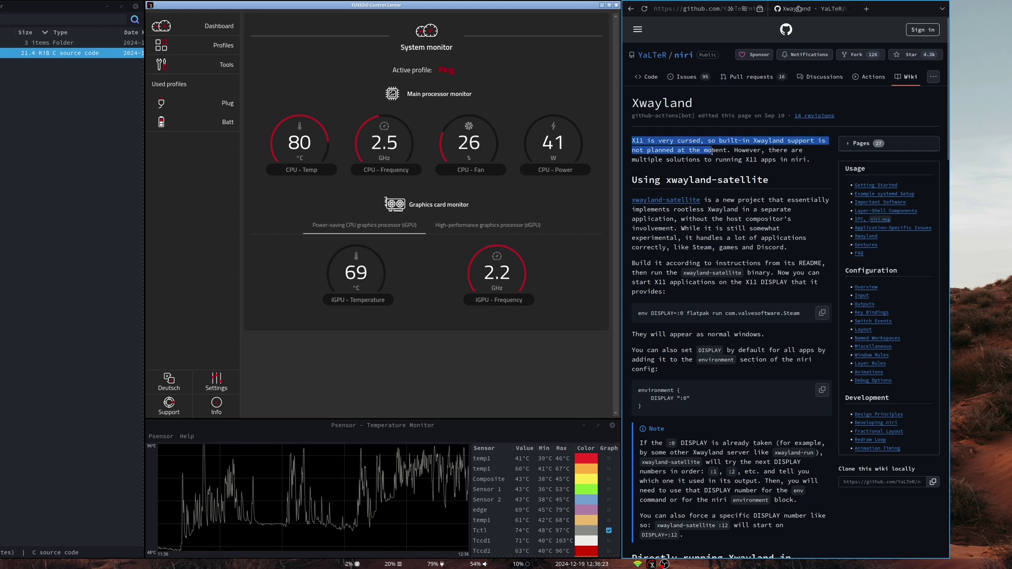
{"action": "left_click", "coordinate": [767, 175]}
Step: Try to launch Steam from the application launcher on the OBS workspace, and dismiss the dialog it opens
{"action": "mouse_move", "coordinate": [128, 220]}
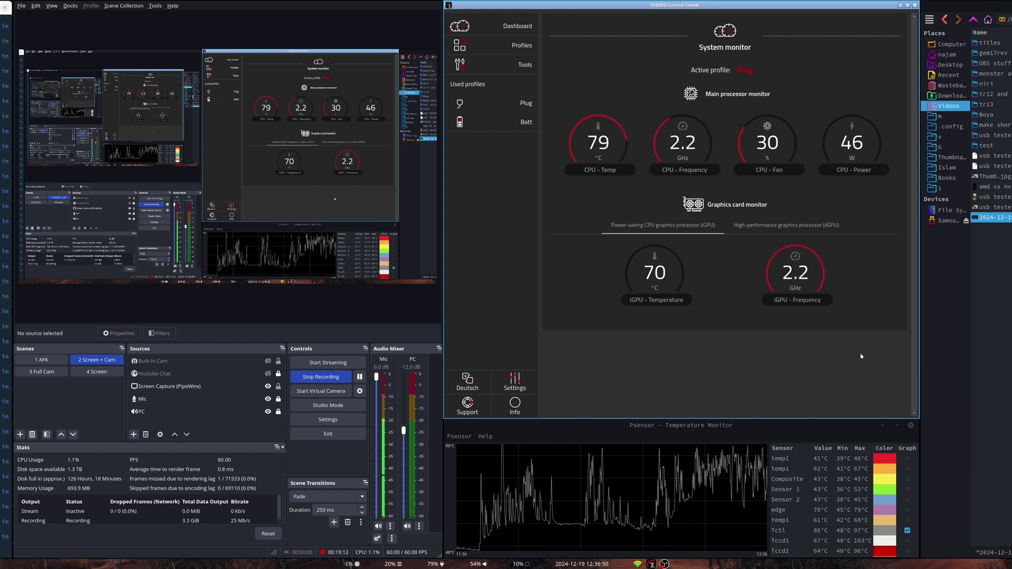
{"action": "mouse_move", "coordinate": [964, 346]}
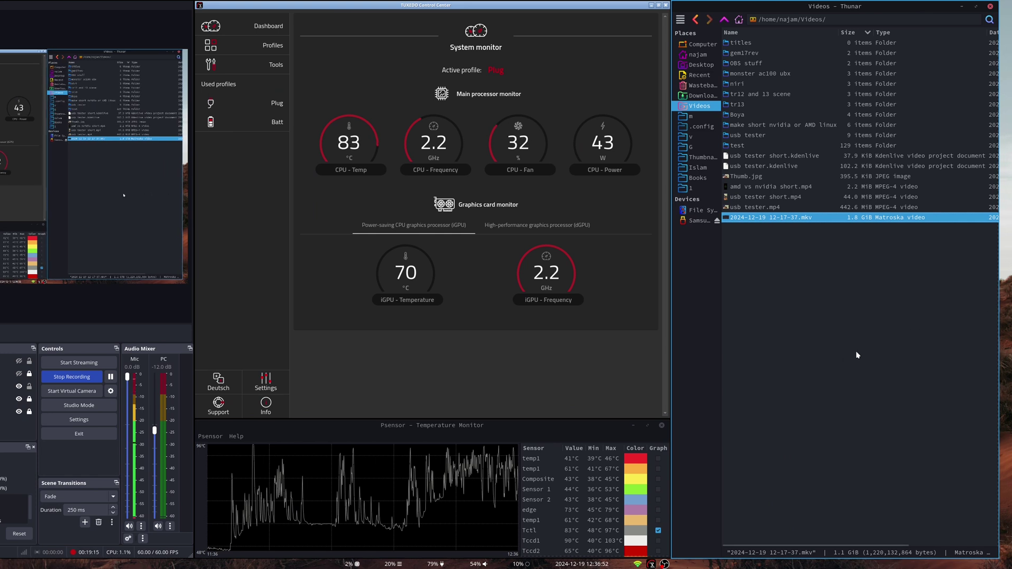
{"action": "key", "text": "super+d"}
{"action": "type", "text": "steam"}
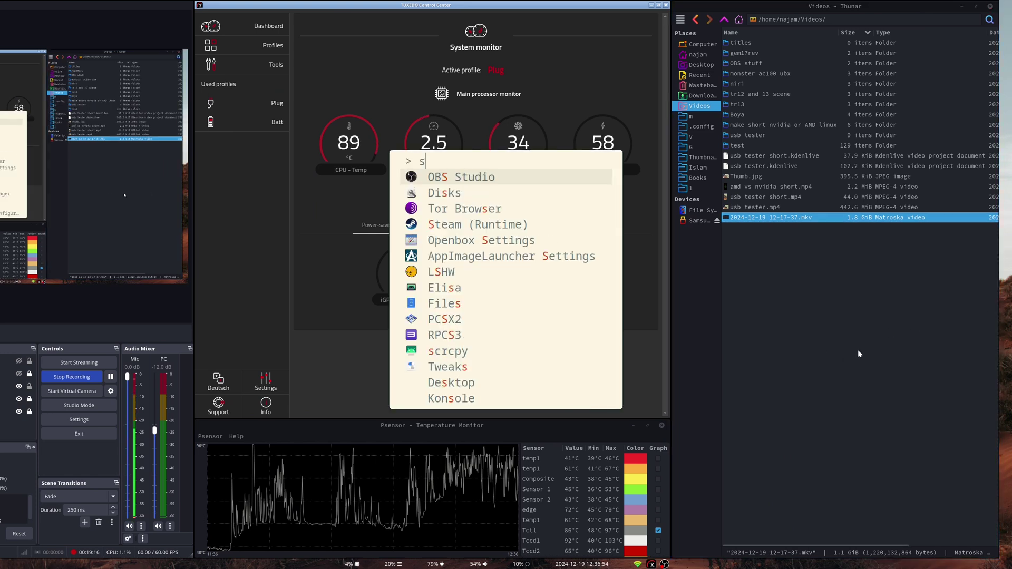
{"action": "key", "text": "Return"}
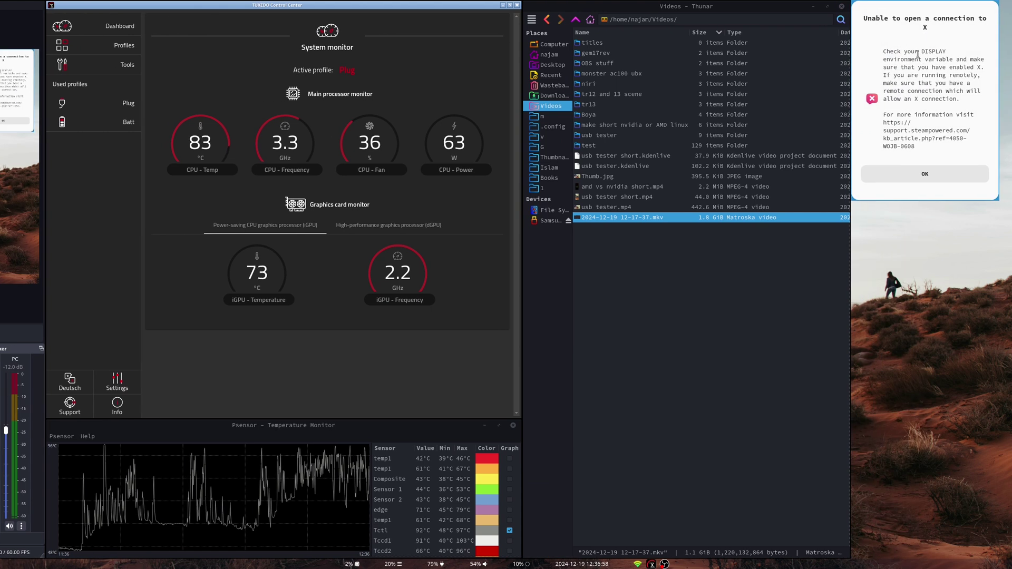
{"action": "left_click_drag", "start_coordinate": [921, 99], "coordinate": [914, 71]}
{"action": "left_click", "coordinate": [915, 74]}
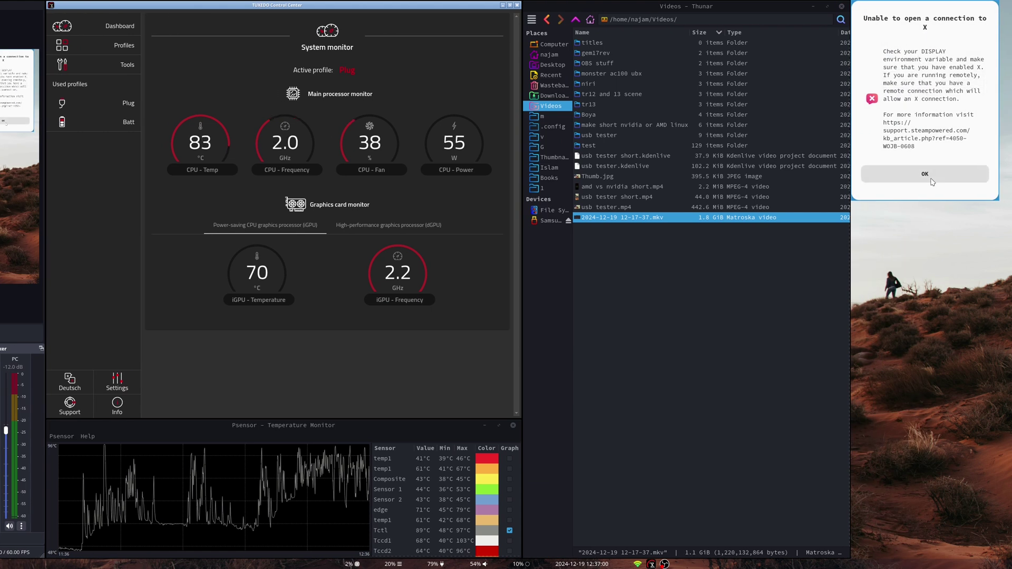
{"action": "left_click", "coordinate": [930, 176]}
{"action": "left_click", "coordinate": [932, 174]}
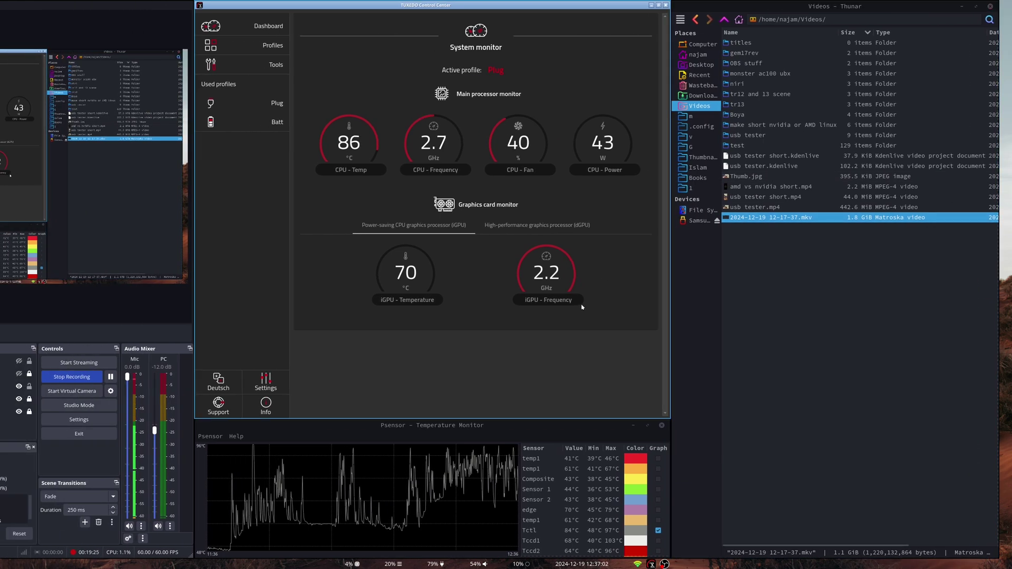
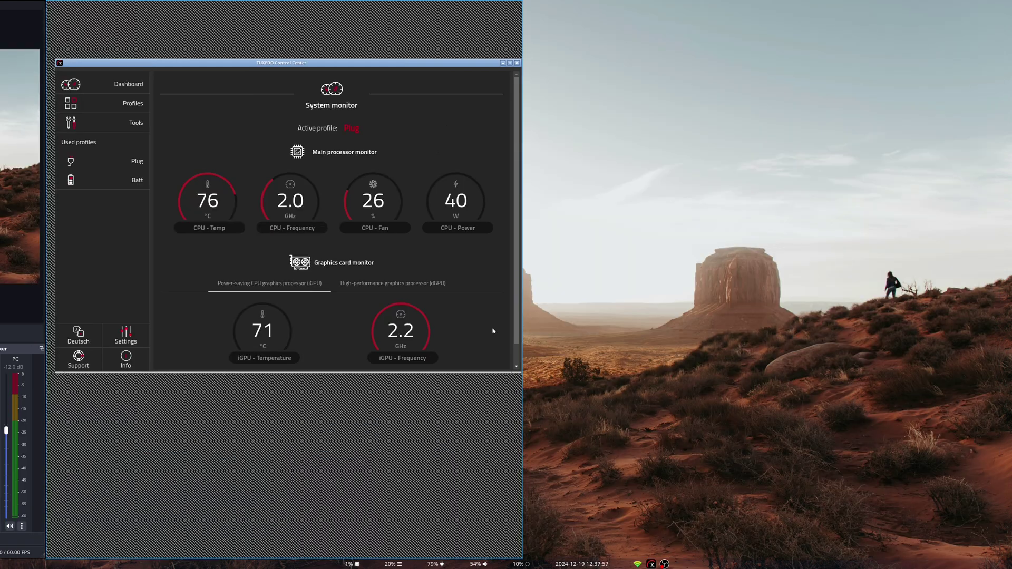
Step: Review the terminals running the X11 commands, and write Xwayland -retro :12 in the empty terminal without running it
{"action": "key", "text": "super+Left"}
{"action": "key", "text": "super+Left"}
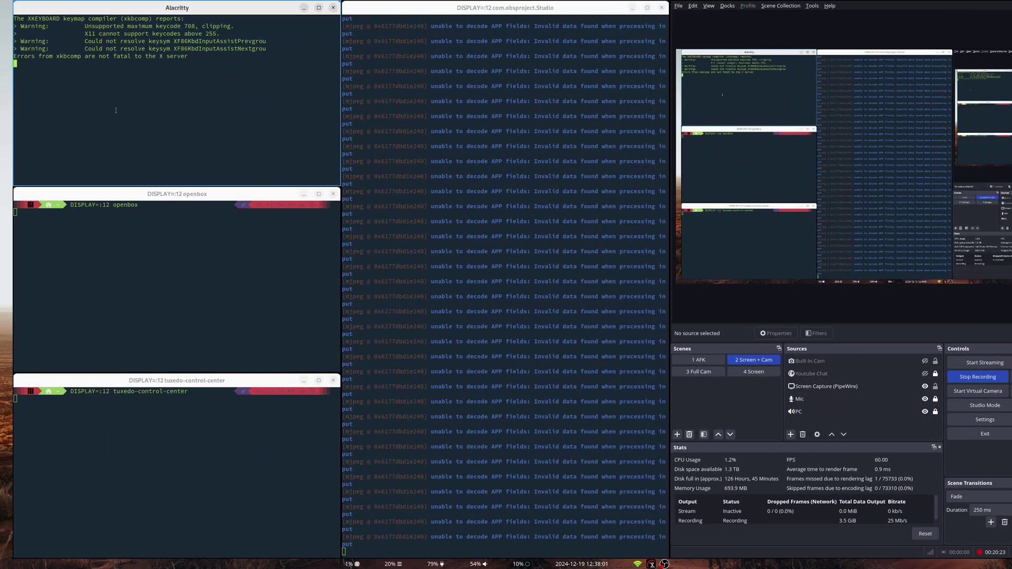
{"action": "key", "text": "super+Right"}
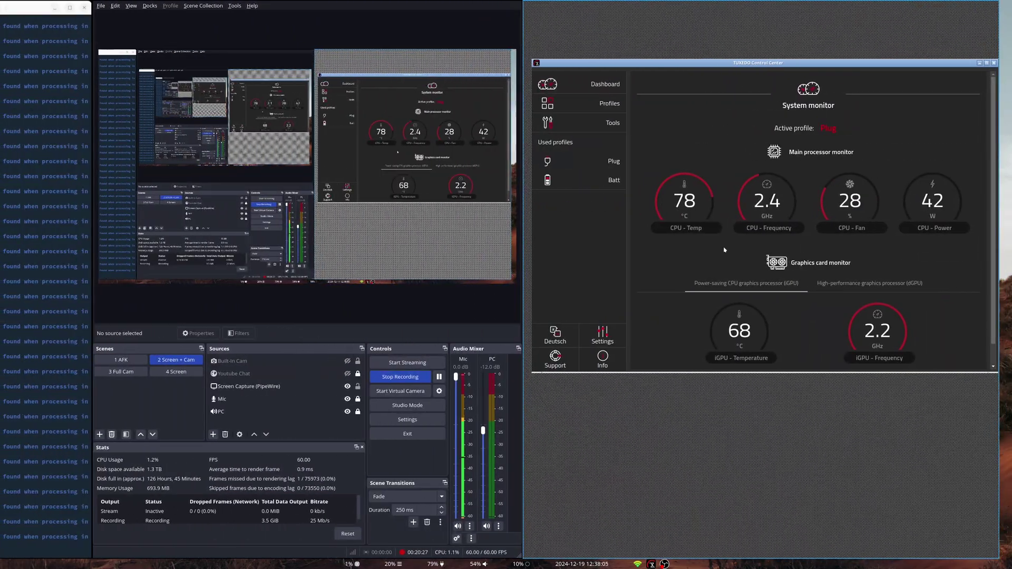
{"action": "key", "text": "super+Right"}
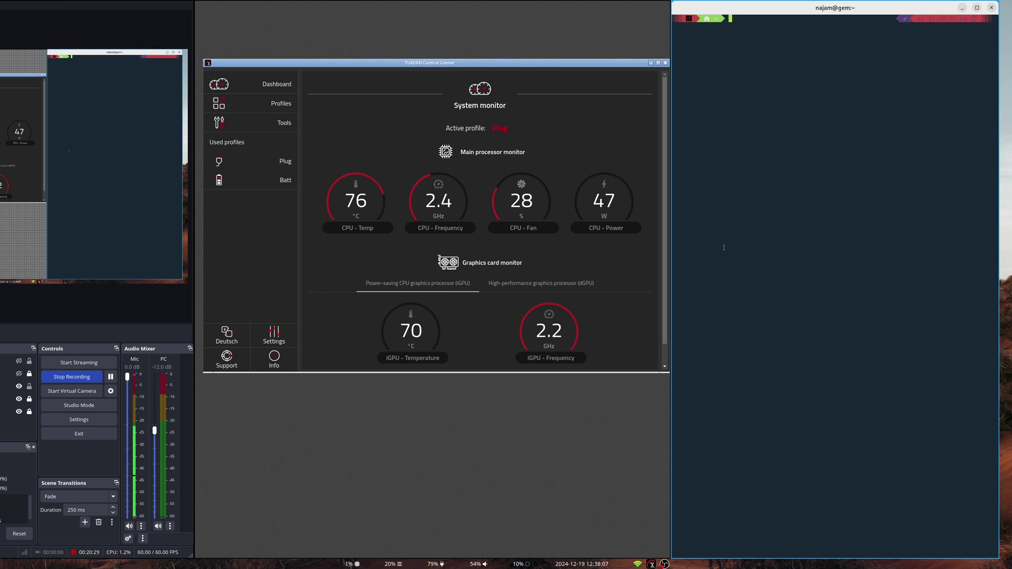
{"action": "type", "text": "Xwayland -retro :11"}
{"action": "key", "text": "BackSpace"}
{"action": "type", "text": "2"}
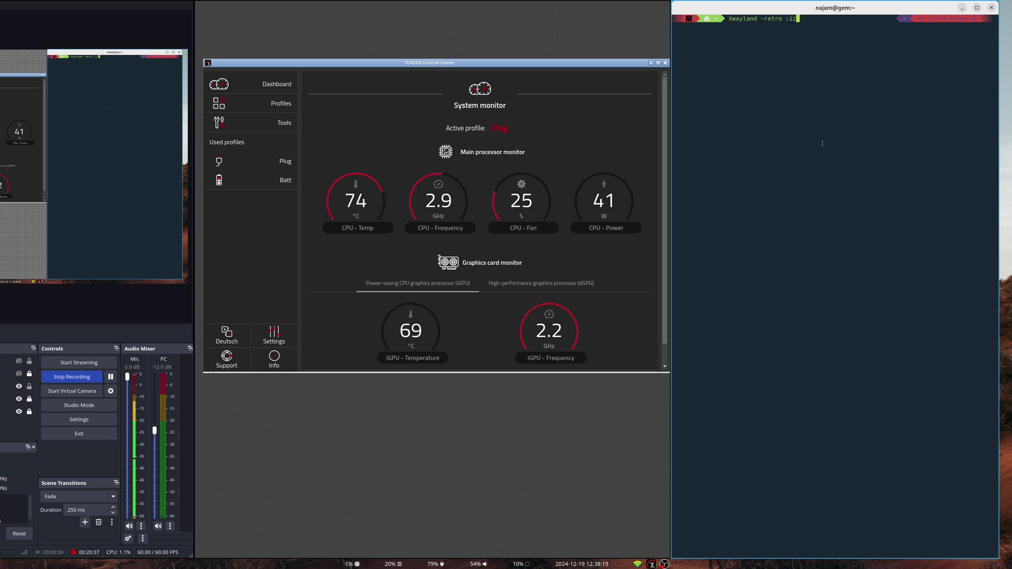
{"action": "key", "text": "ctrl+c"}
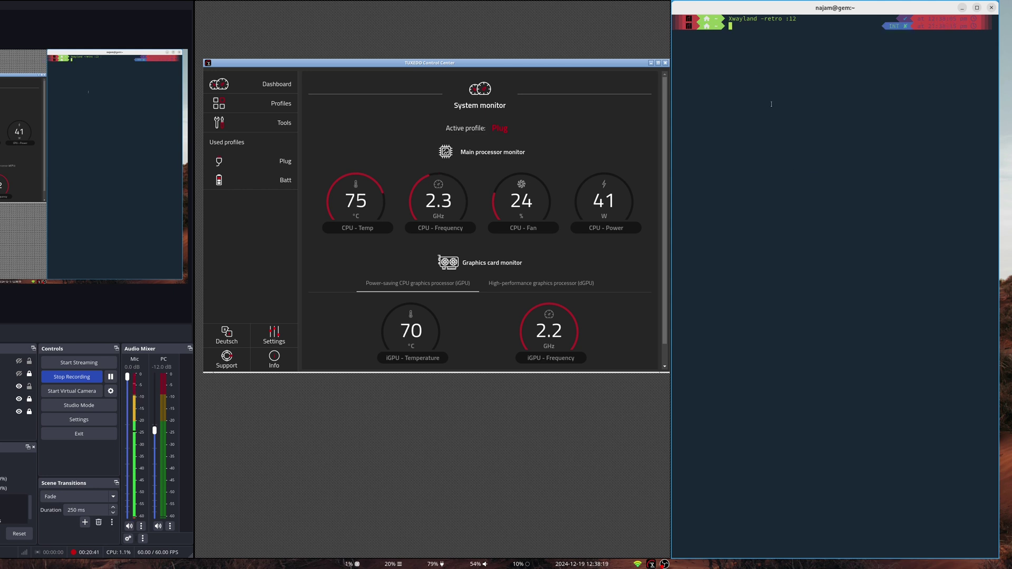
Step: Write DISPLAY=:12 com.obsproject.Studio on the new prompt line, and cut it back to DISPLAY=:12
{"action": "type", "text": "DISPLAY=:12 com.obsproject.Studio"}
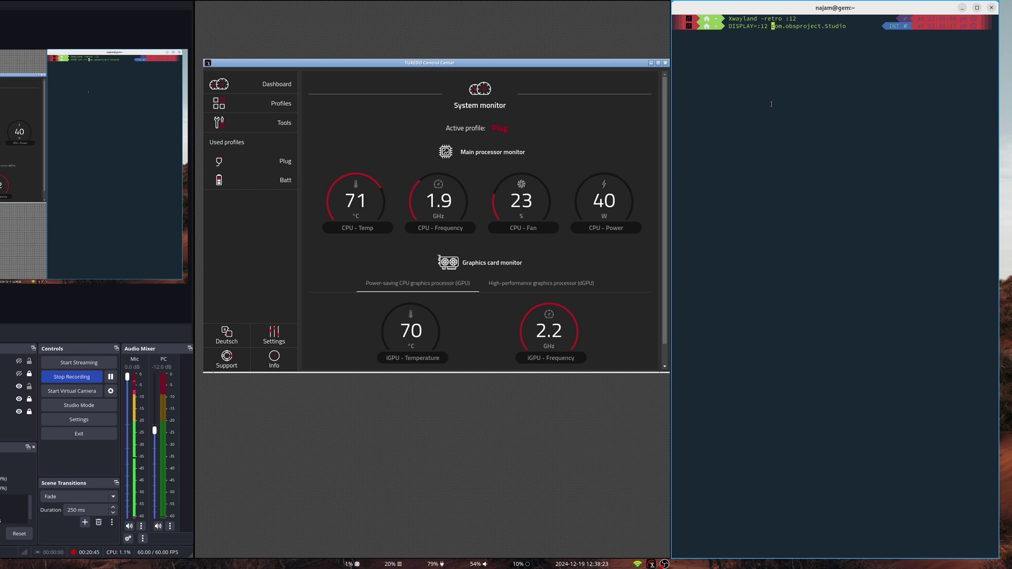
{"action": "key", "text": "BackSpace"}
{"action": "key", "text": "BackSpace"}
{"action": "key", "text": "BackSpace"}
{"action": "key", "text": "BackSpace"}
{"action": "key", "text": "BackSpace"}
{"action": "key", "text": "BackSpace"}
{"action": "key", "text": "BackSpace"}
{"action": "key", "text": "BackSpace"}
{"action": "key", "text": "BackSpace"}
{"action": "key", "text": "BackSpace"}
{"action": "key", "text": "BackSpace"}
{"action": "key", "text": "BackSpace"}
{"action": "key", "text": "BackSpace"}
{"action": "key", "text": "BackSpace"}
{"action": "key", "text": "BackSpace"}
{"action": "key", "text": "BackSpace"}
{"action": "key", "text": "BackSpace"}
{"action": "key", "text": "BackSpace"}
{"action": "key", "text": "BackSpace"}
{"action": "key", "text": "BackSpace"}
Step: Move the terminal column left past the Xwayland column, and widen the Xwayland column by two 5% increments
{"action": "key", "text": "ctrl+super+Left"}
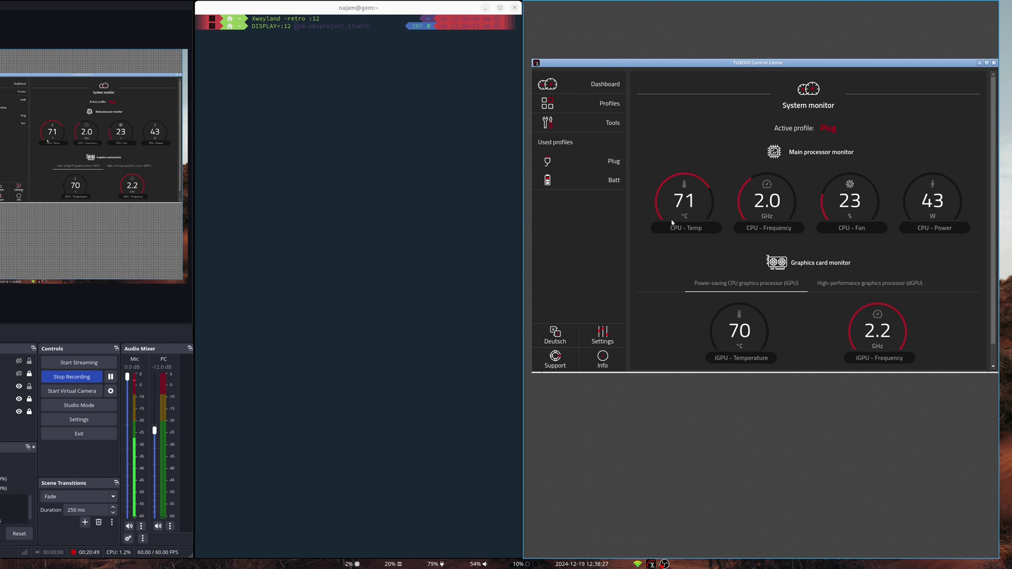
{"action": "key", "text": "super+equal"}
{"action": "key", "text": "super+equal"}
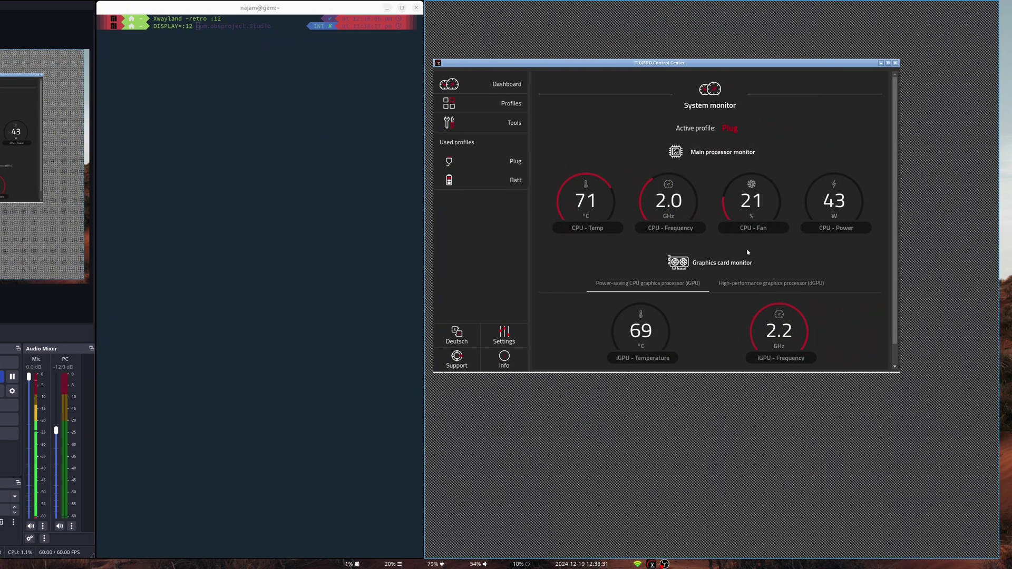
Step: Discard the unfinished DISPLAY=:12 command line in the terminal beside the Xwayland column
{"action": "left_click", "coordinate": [202, 371]}
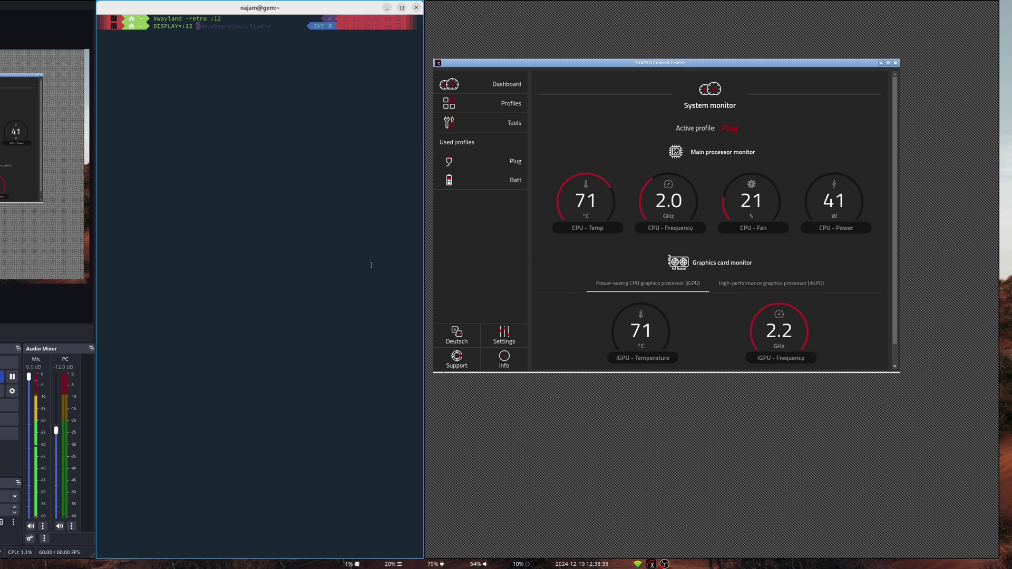
{"action": "key", "text": "ctrl+c"}
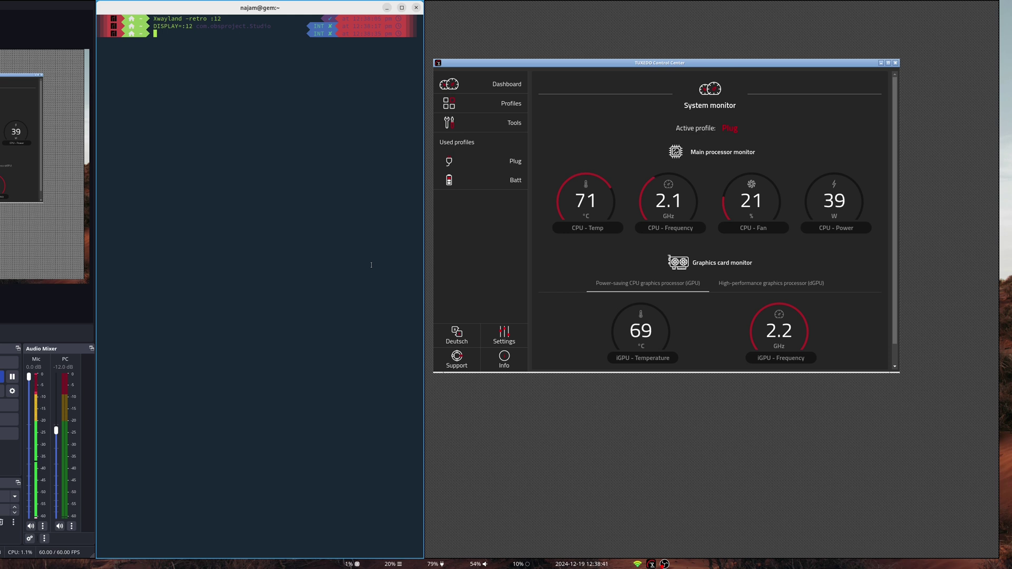
Step: Move the TUXEDO Control Center window lower inside Xwayland, make it taller, and toggle it between maximised and restored
{"action": "left_click_drag", "start_coordinate": [787, 64], "coordinate": [800, 109]}
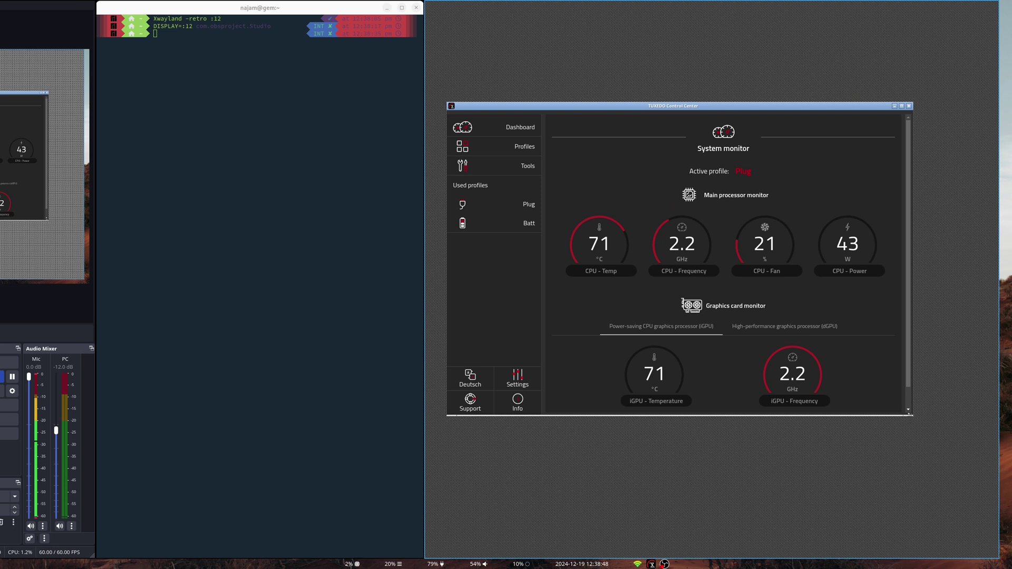
{"action": "left_click_drag", "start_coordinate": [808, 416], "coordinate": [807, 442]}
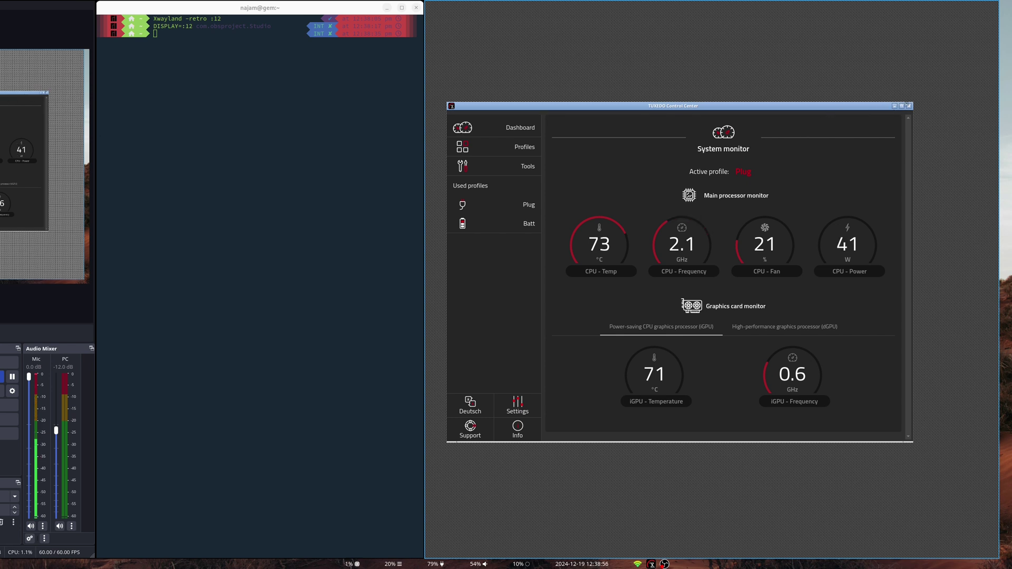
{"action": "left_click", "coordinate": [903, 107]}
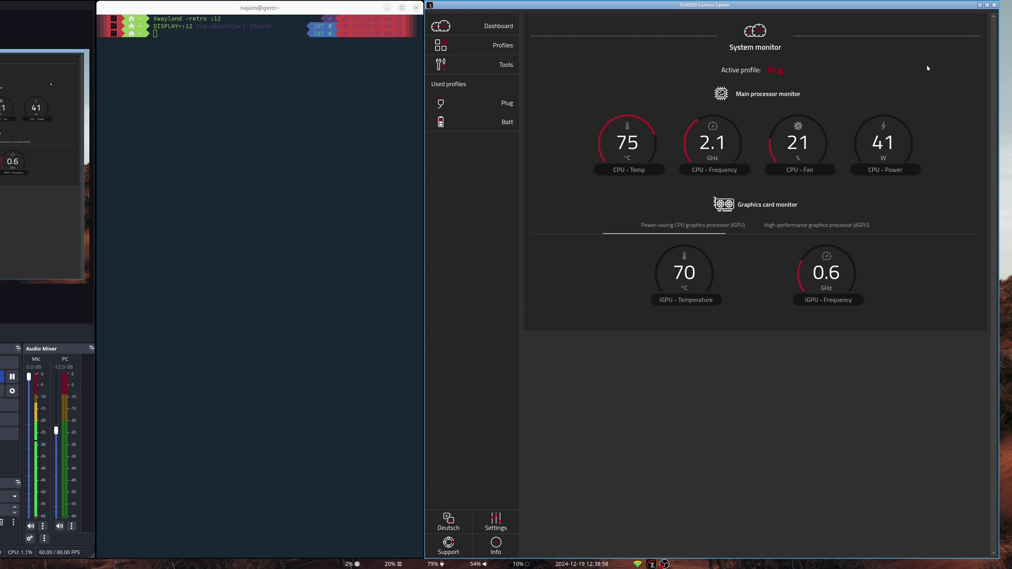
{"action": "left_click", "coordinate": [987, 7]}
{"action": "left_click", "coordinate": [902, 106]}
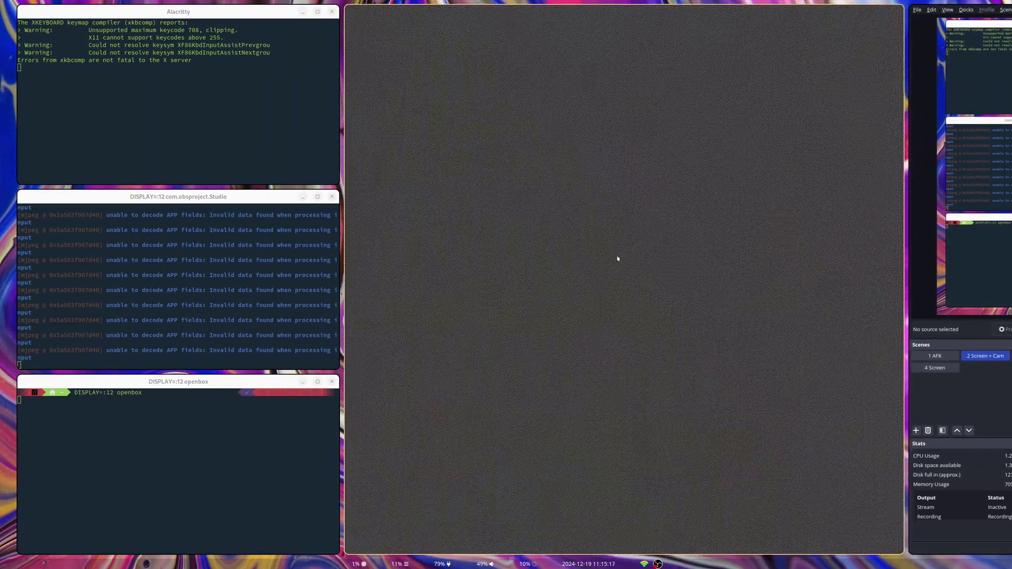
Step: Run DISPLAY=:12 steam in the terminal, and open Tomb Raider I-III Remastered in the Steam library
{"action": "right_click", "coordinate": [602, 330]}
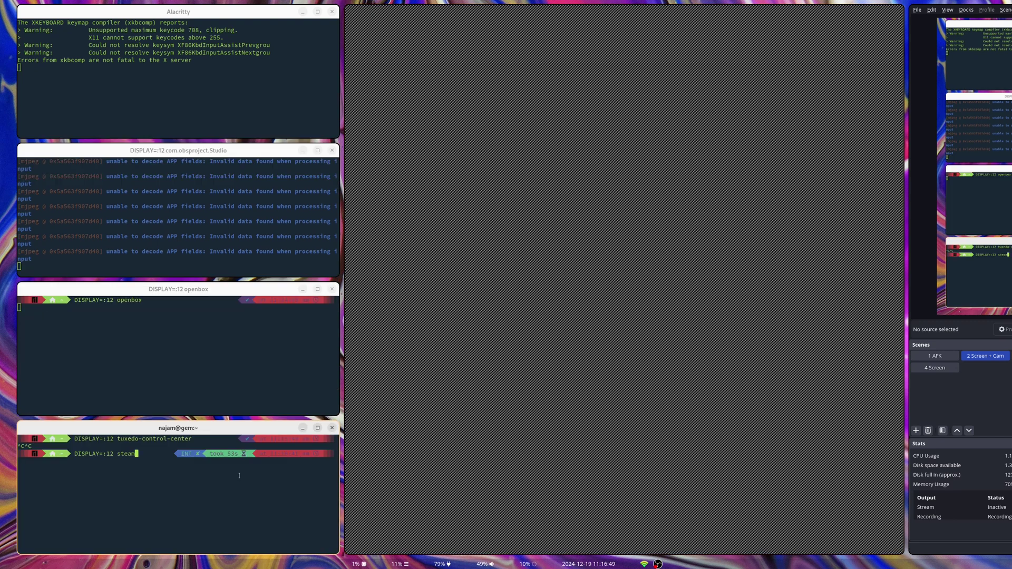
{"action": "key", "text": "Return"}
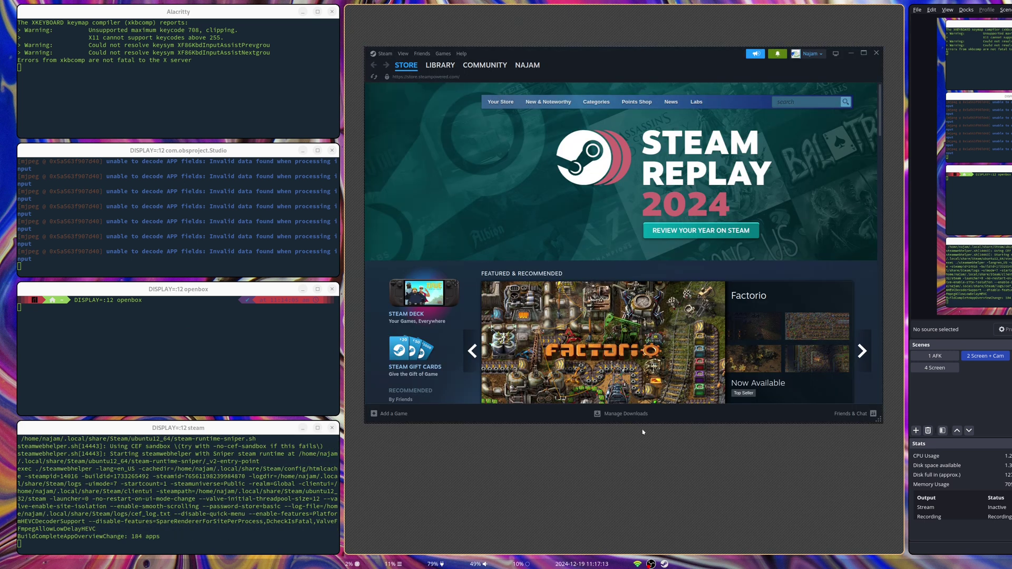
{"action": "left_click", "coordinate": [440, 65]}
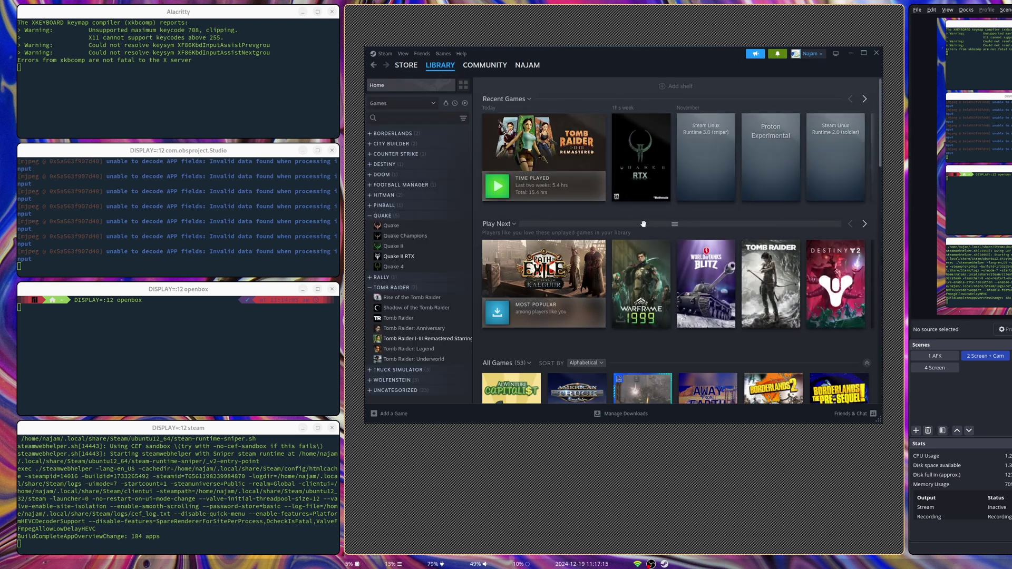
{"action": "left_click", "coordinate": [453, 338]}
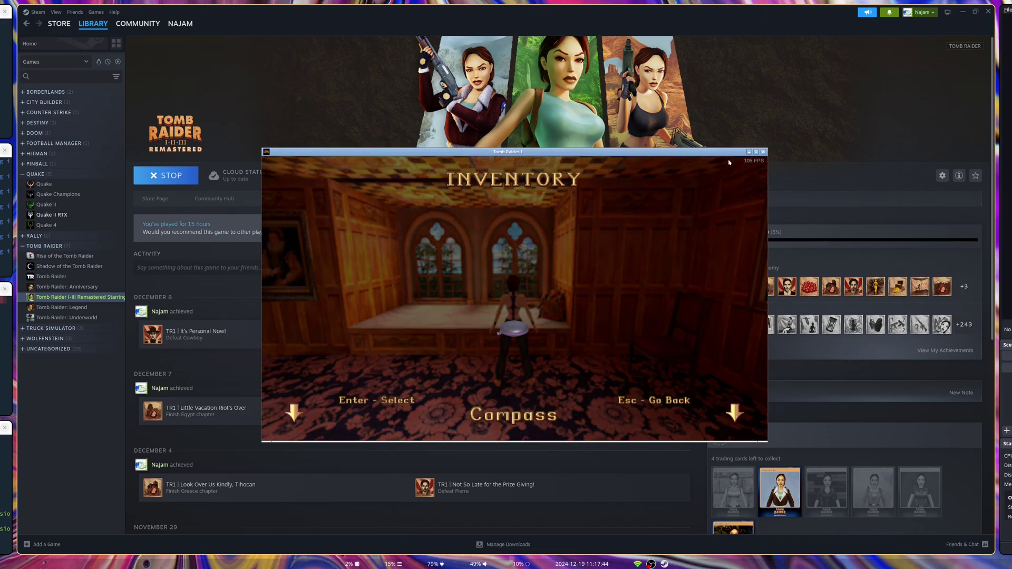
Step: Maximise the Tomb Raider I game window inside Xwayland, and leave the inventory to resume playing
{"action": "left_click", "coordinate": [756, 153]}
{"action": "key", "text": "Escape"}
{"action": "key", "text": "F1"}
{"action": "key", "text": "w"}
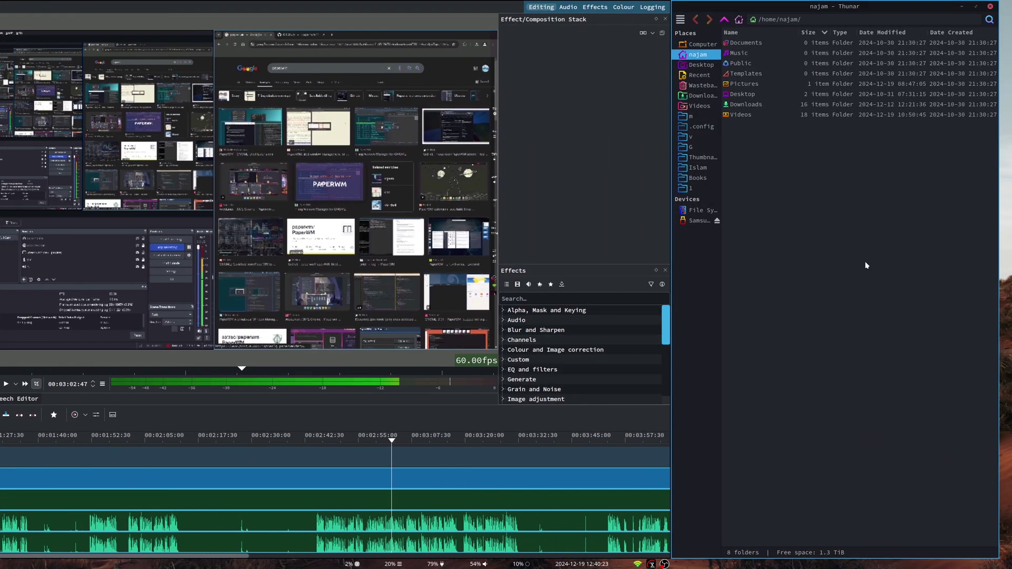
Step: Switch Kdenlive to its Editing layout, and open its render dialog as a column beside it
{"action": "key", "text": "super+Left"}
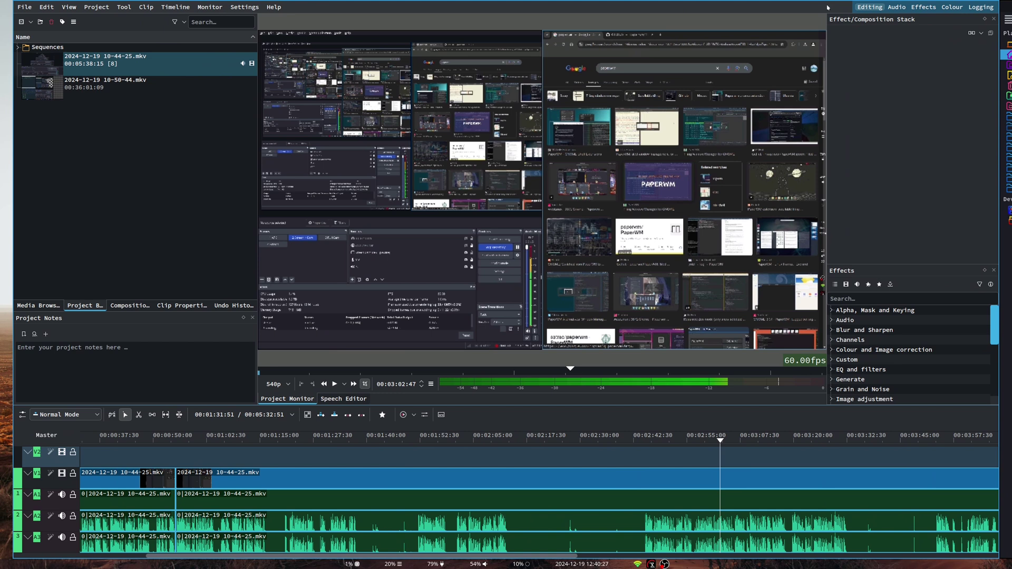
{"action": "left_click", "coordinate": [867, 8]}
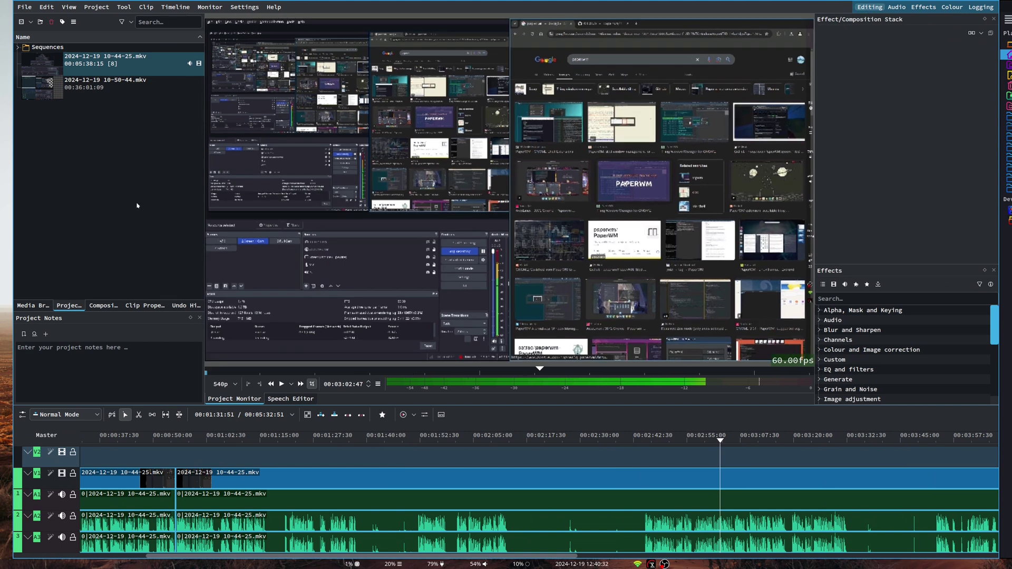
{"action": "key", "text": "super+Right"}
{"action": "key", "text": "super+Left"}
{"action": "key", "text": "super+Right"}
{"action": "key", "text": "ctrl+Return"}
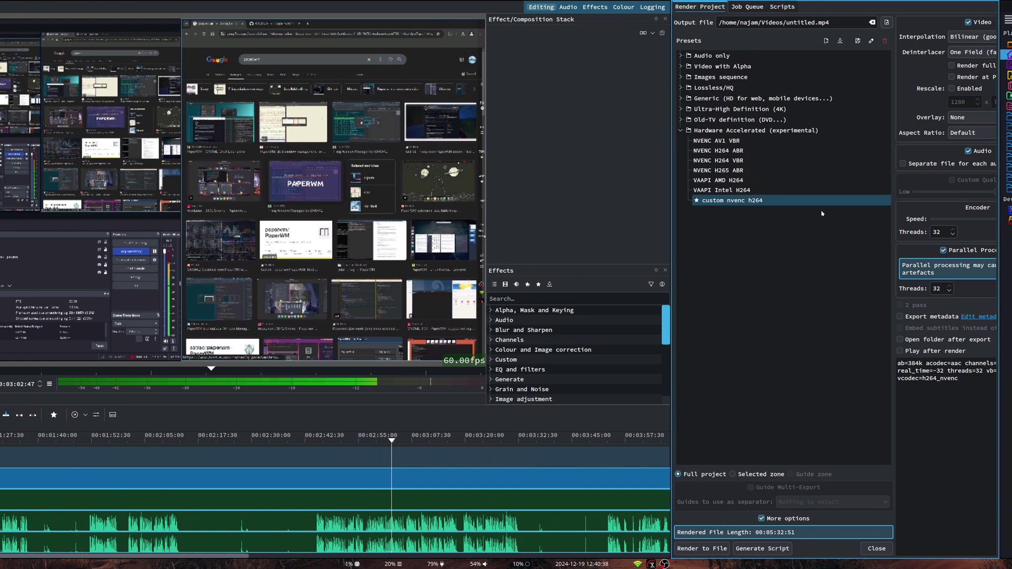
Step: Scrub the Kdenlive timeline to about 00:02:02 with the widened render dialog still open, and close the dialog
{"action": "key", "text": "super+plus"}
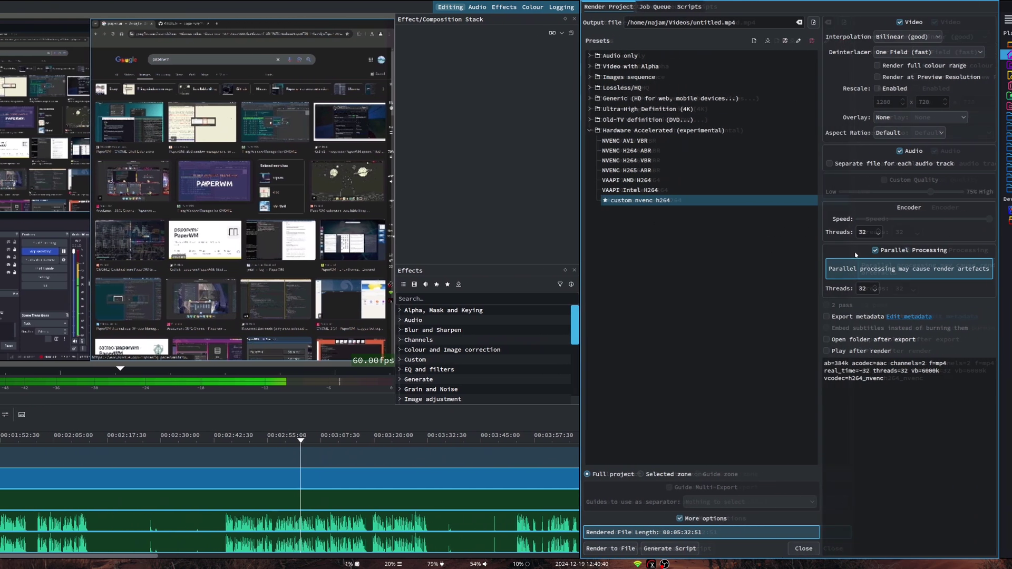
{"action": "key", "text": "super+Left"}
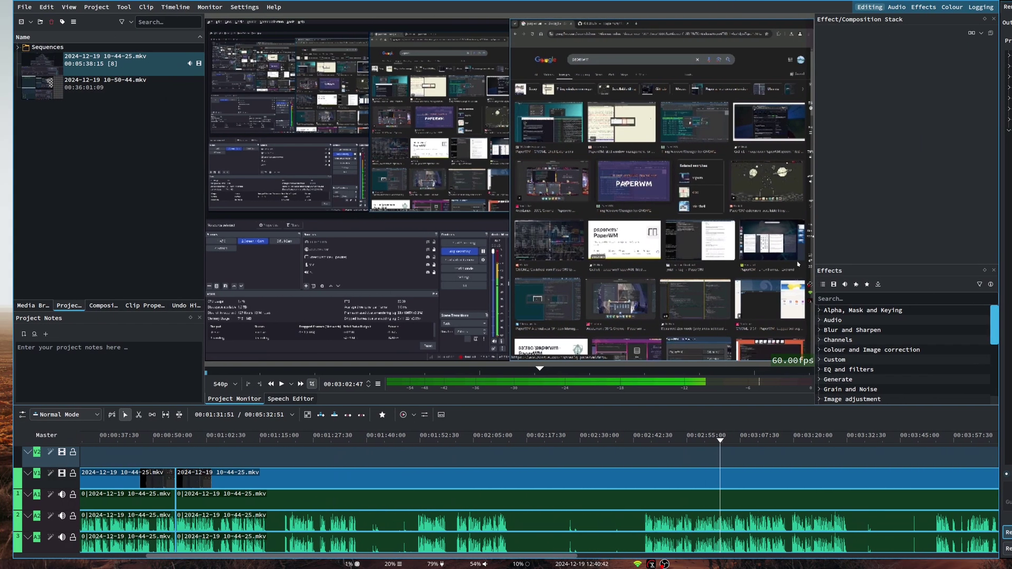
{"action": "left_click_drag", "start_coordinate": [574, 457], "coordinate": [464, 458]}
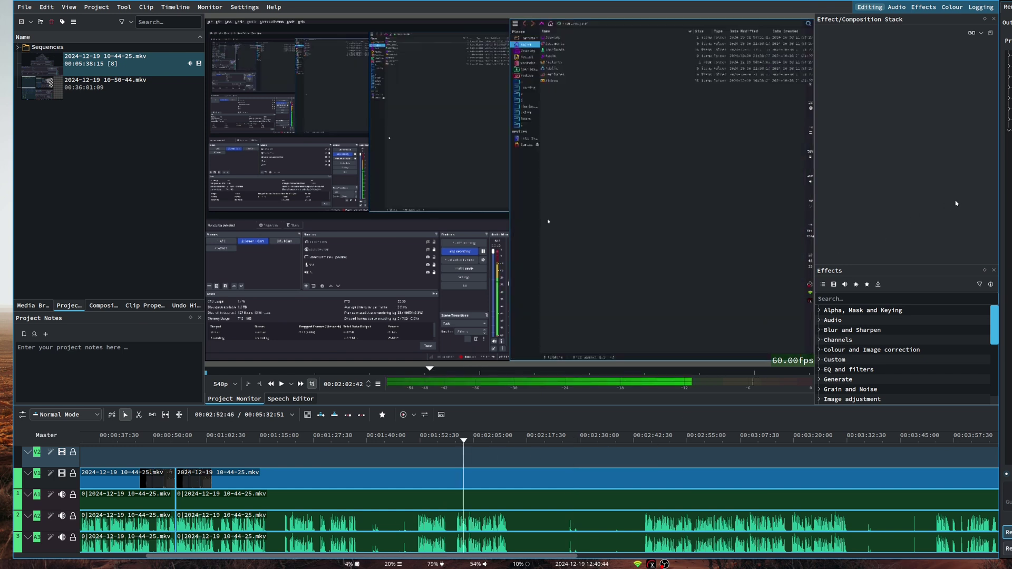
{"action": "key", "text": "super+Right"}
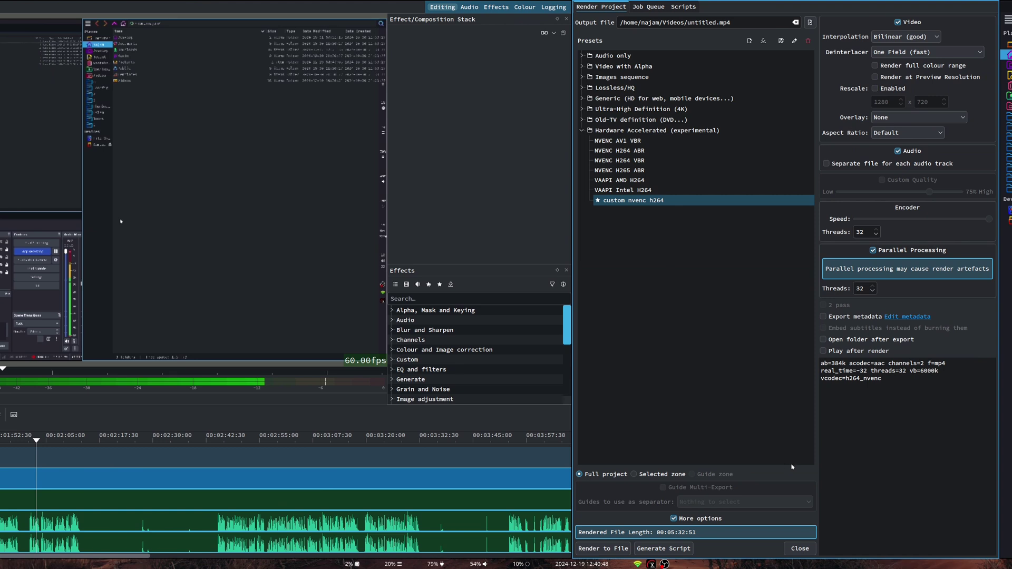
{"action": "left_click", "coordinate": [799, 548]}
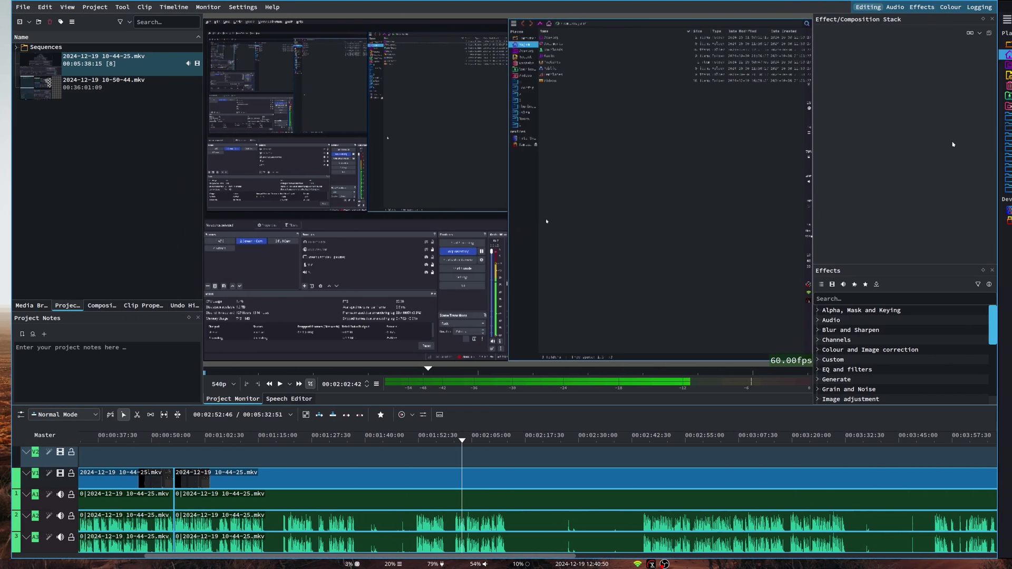
Step: Select the Downloads folder in Thunar, and maximise the Thunar column before returning it to the one-third preset width
{"action": "key", "text": "super+Right"}
{"action": "left_click", "coordinate": [836, 103]}
{"action": "key", "text": "F2"}
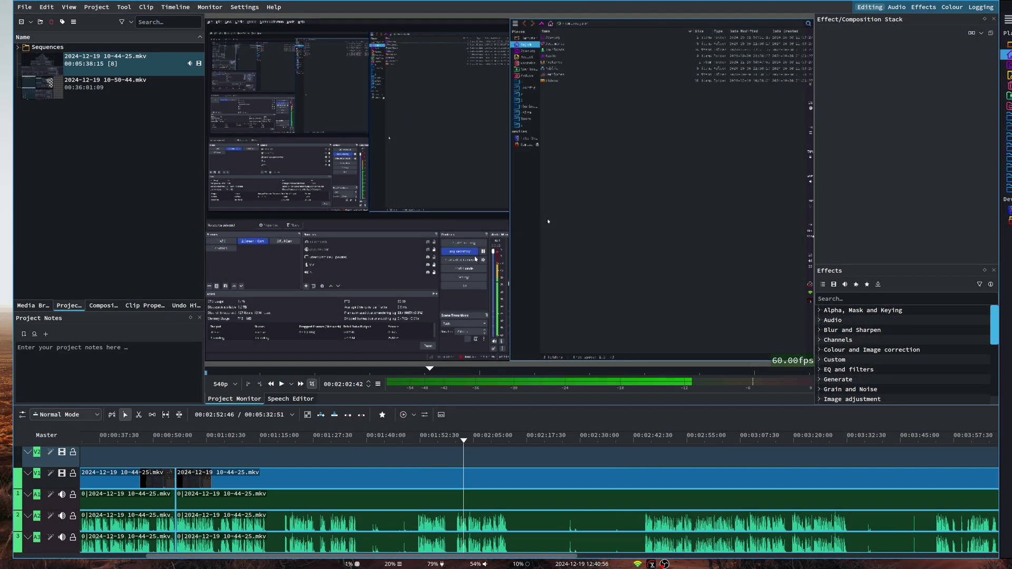
{"action": "key", "text": "super+Right"}
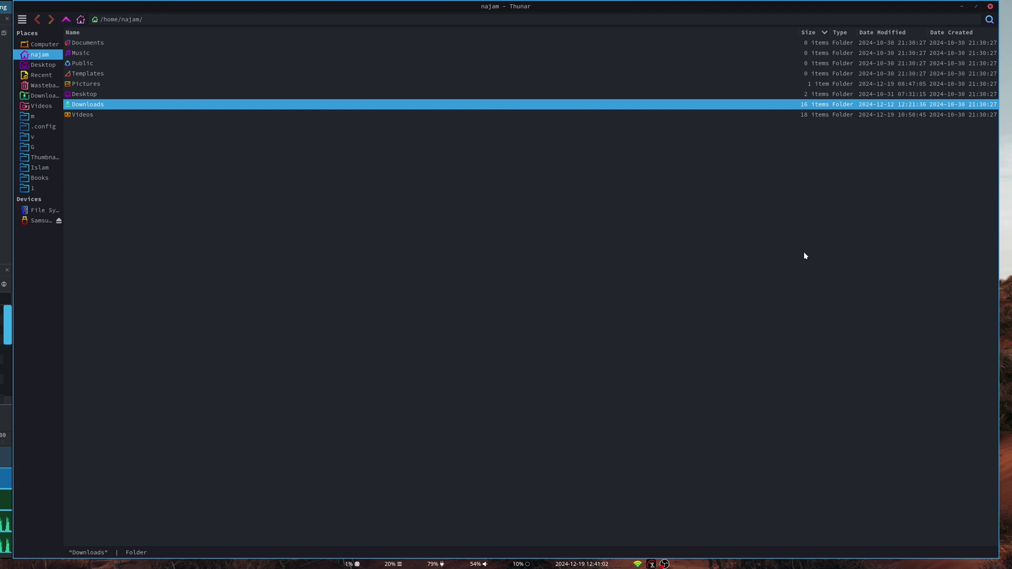
{"action": "key", "text": "super+r"}
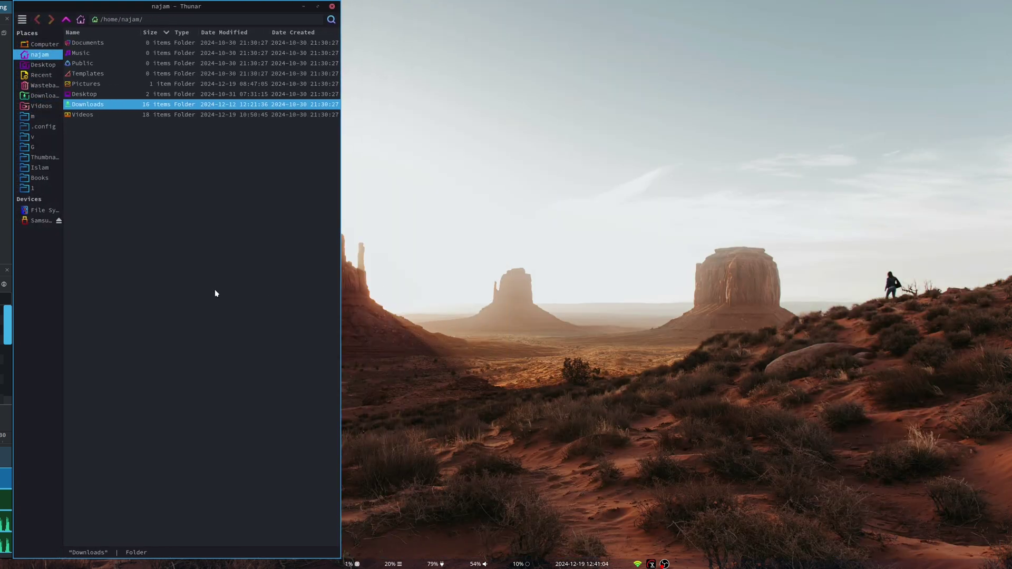
Step: Move focus to Kdenlive and back to Thunar, and toggle the Thunar window into fullscreen and out again
{"action": "key", "text": "super+Left"}
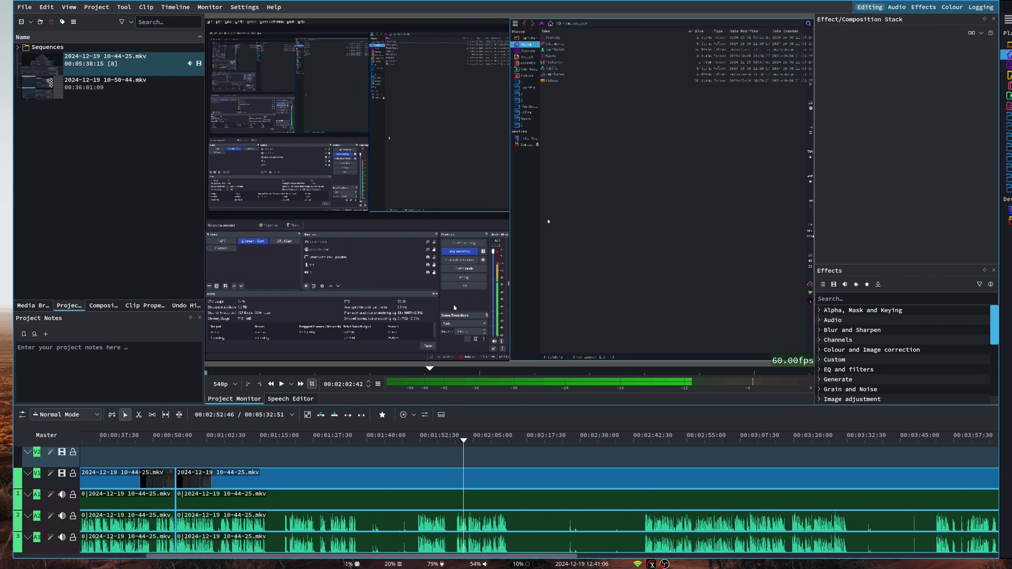
{"action": "key", "text": "super+Right"}
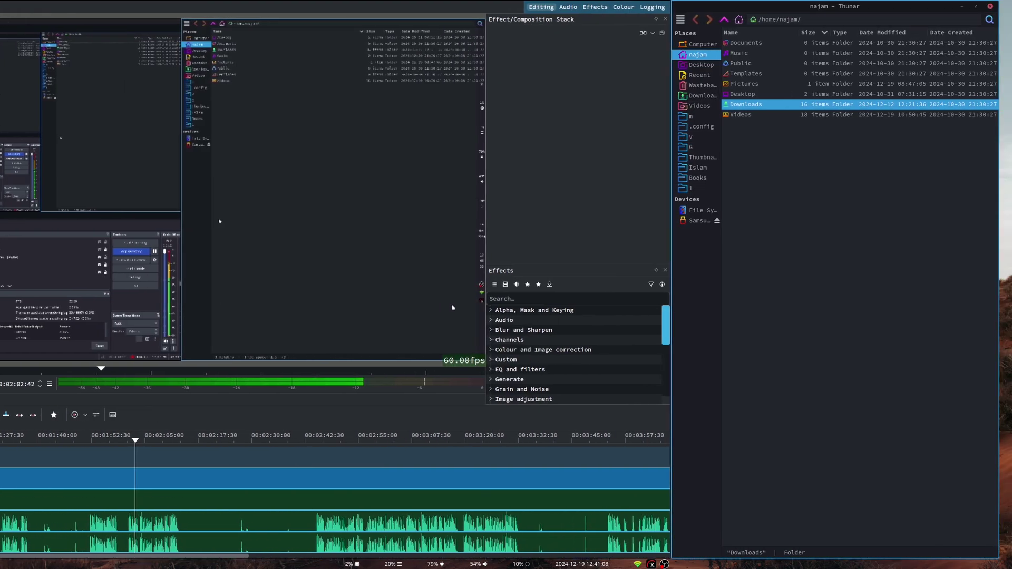
{"action": "key", "text": "super+shift+f"}
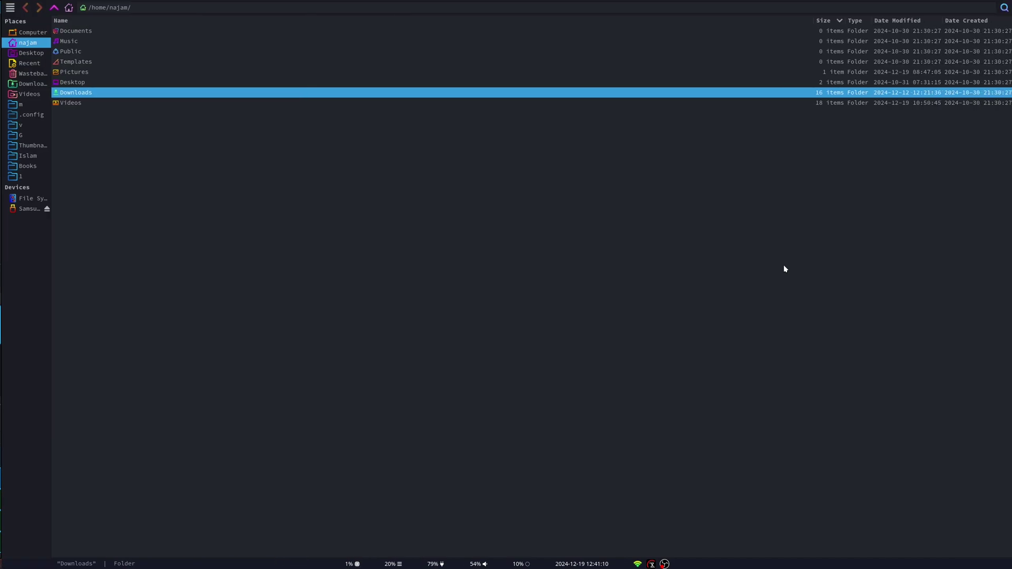
{"action": "key", "text": "super+shift+f"}
Step: Make the Thunar window fullscreen within the scrolling layout, and return focus to the Kdenlive column
{"action": "key", "text": "super+Left"}
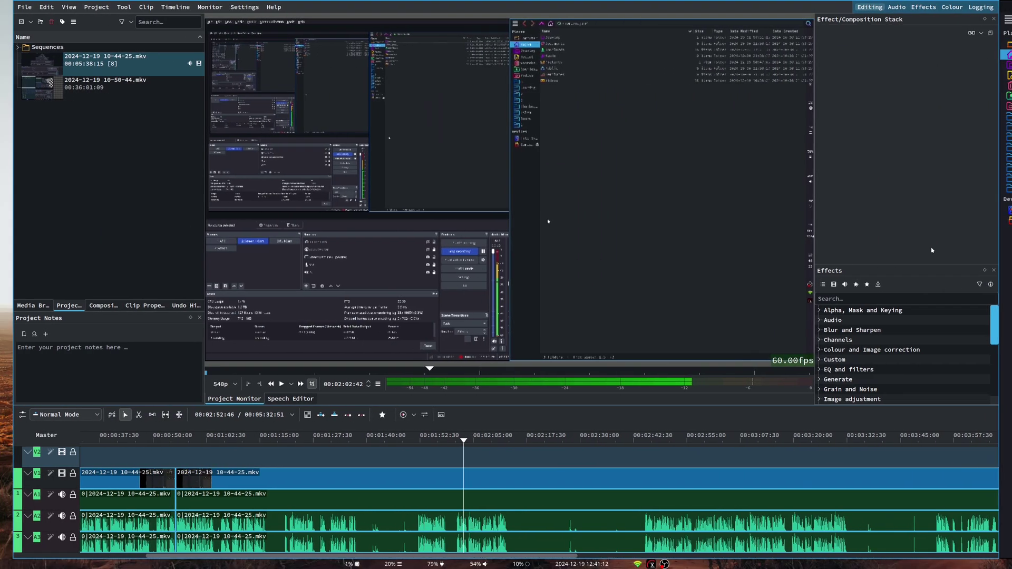
{"action": "key", "text": "super+Right"}
{"action": "key", "text": "super+f"}
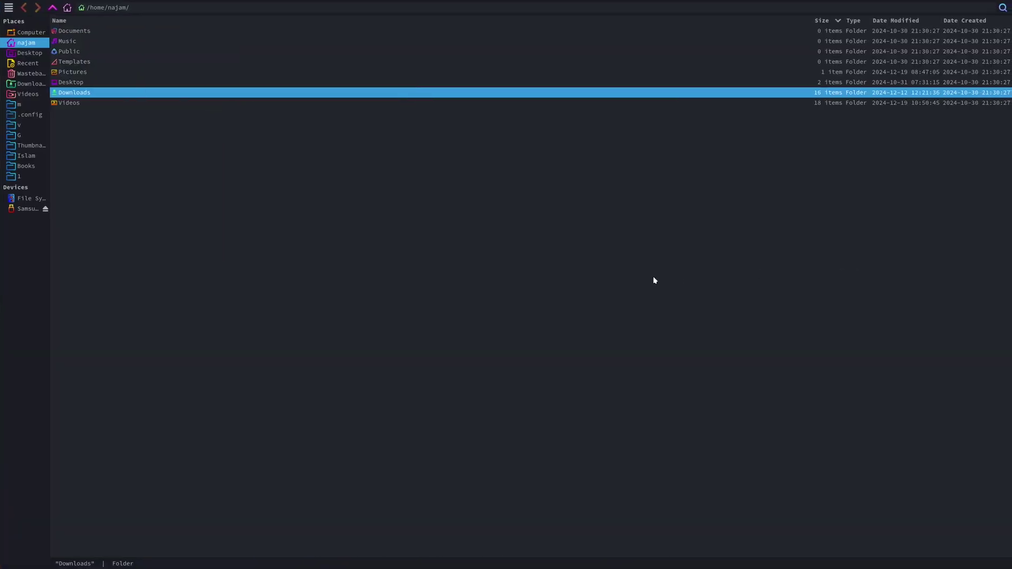
{"action": "key", "text": "super+Left"}
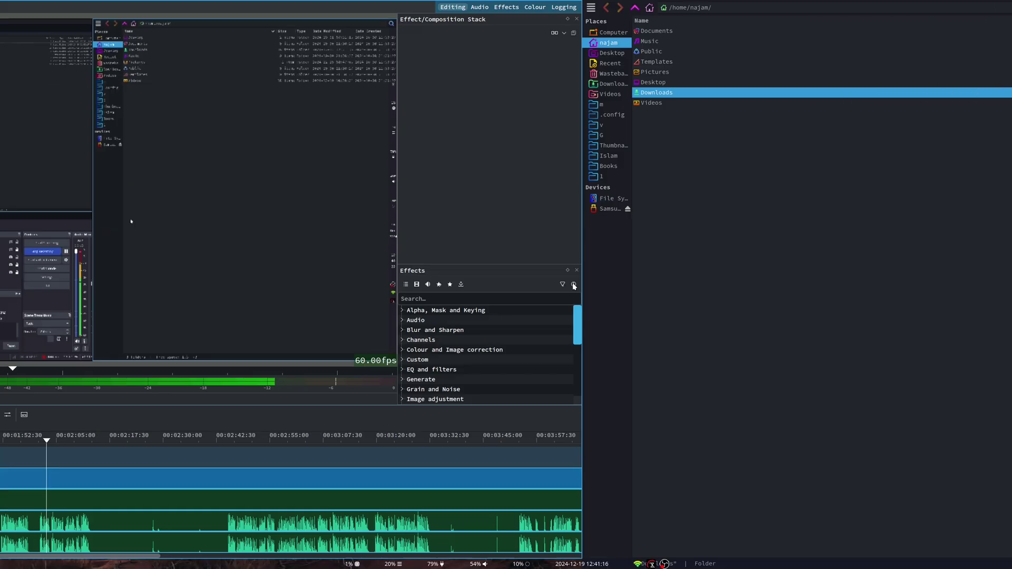
Step: Open a second Thunar window beside Kdenlive, and scroll between it, the fullscreen Thunar window and Kdenlive
{"action": "scroll", "coordinate": [573, 286], "scroll_direction": "right", "scroll_amount": 5}
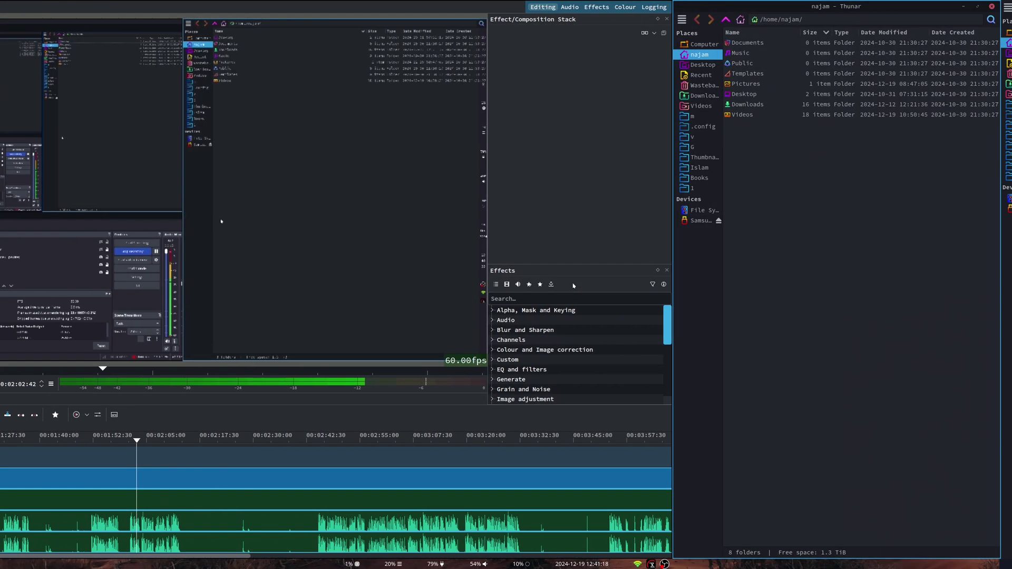
{"action": "scroll", "coordinate": [573, 284], "scroll_direction": "left", "scroll_amount": 3}
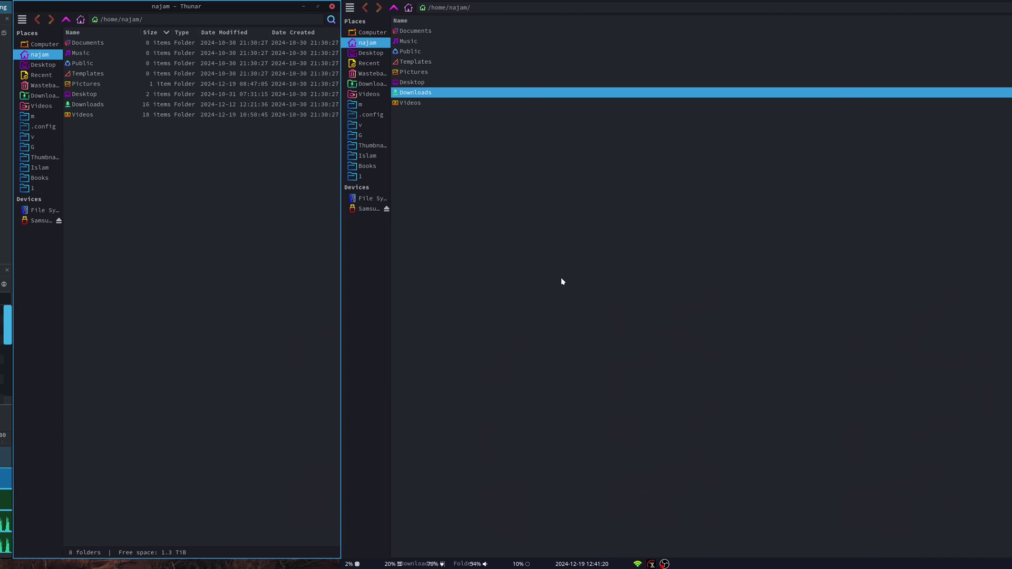
{"action": "scroll", "coordinate": [474, 364], "scroll_direction": "right", "scroll_amount": 4}
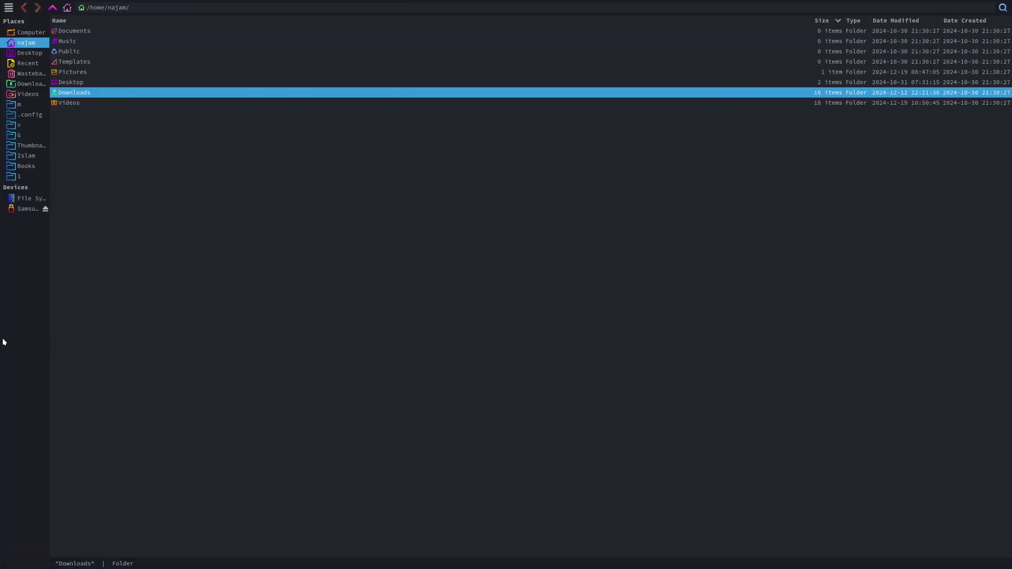
{"action": "key", "text": "super+Left"}
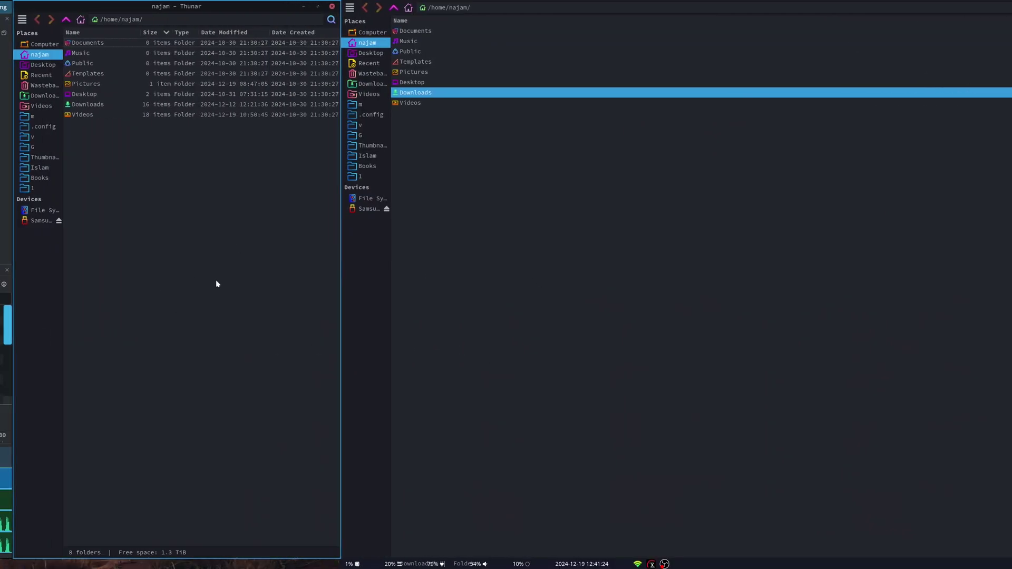
{"action": "scroll", "coordinate": [216, 284], "scroll_direction": "left", "scroll_amount": 3}
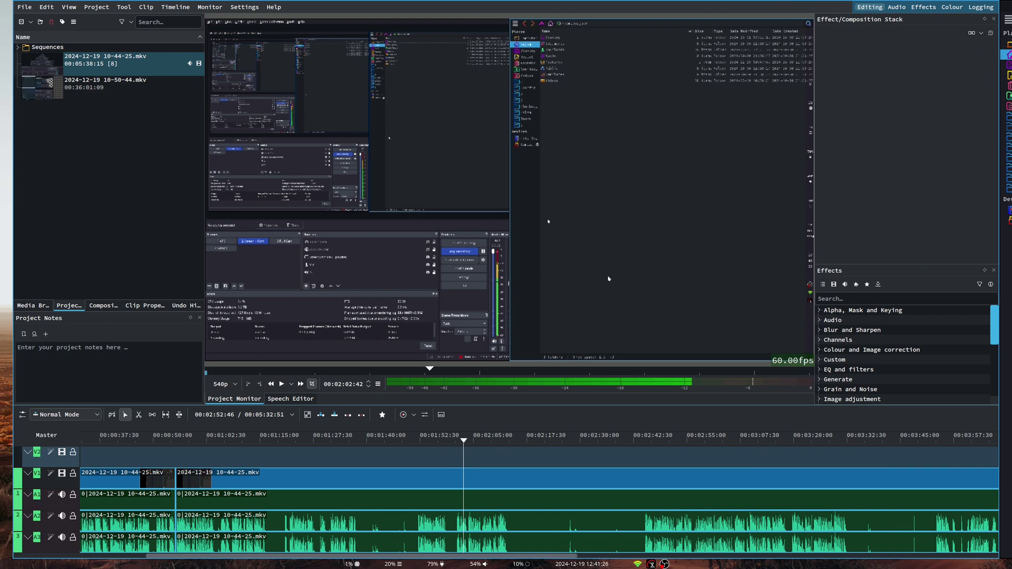
Step: Narrow the Kdenlive column to about 60% of the screen width, and move focus across to the fullscreen Thunar window
{"action": "key", "text": "super+minus"}
{"action": "key", "text": "super+minus"}
{"action": "key", "text": "super+minus"}
{"action": "key", "text": "super+minus"}
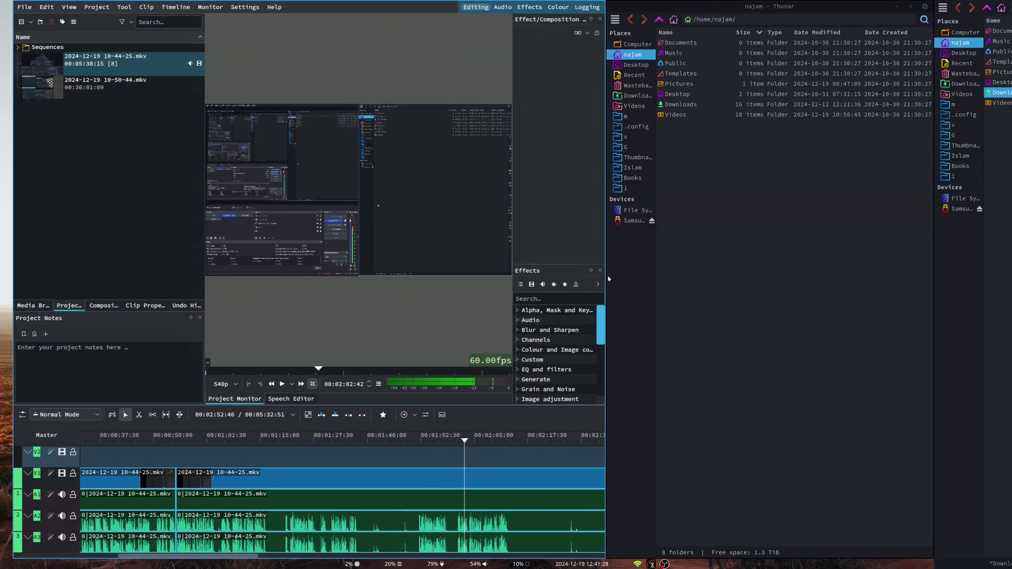
{"action": "key", "text": "super+Right"}
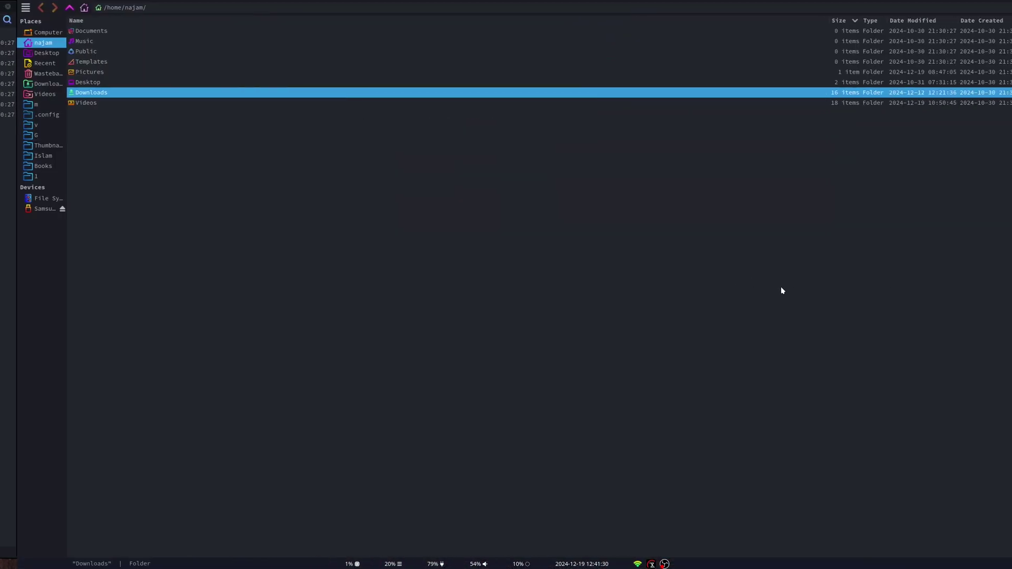
Step: Go to the workspace with the video player, scroll between the fullscreen video and the Thunar column, and take the video back out of fullscreen
{"action": "key", "text": "super+f"}
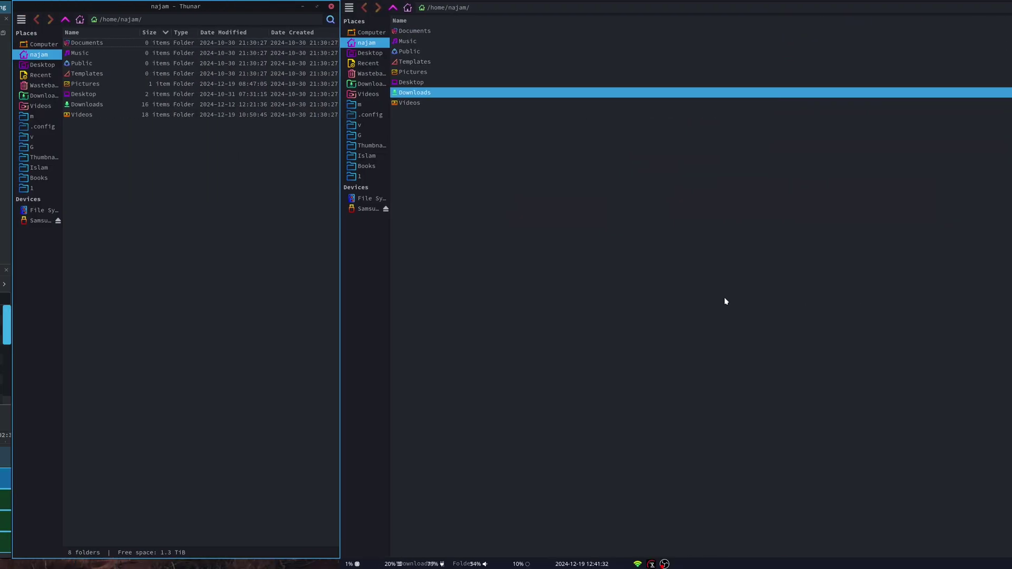
{"action": "key", "text": "super+Down"}
{"action": "key", "text": "super+f"}
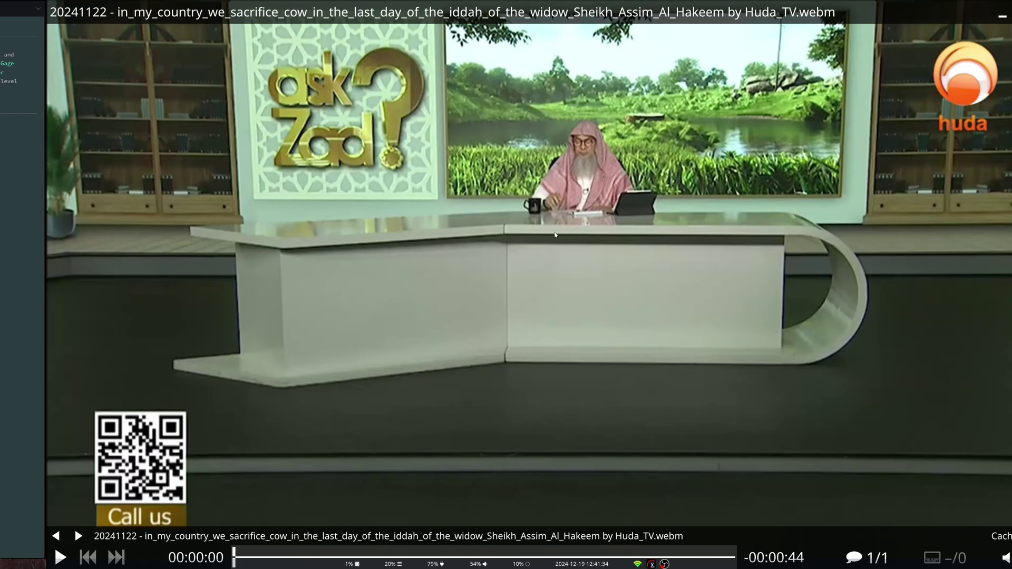
{"action": "key", "text": "super+f"}
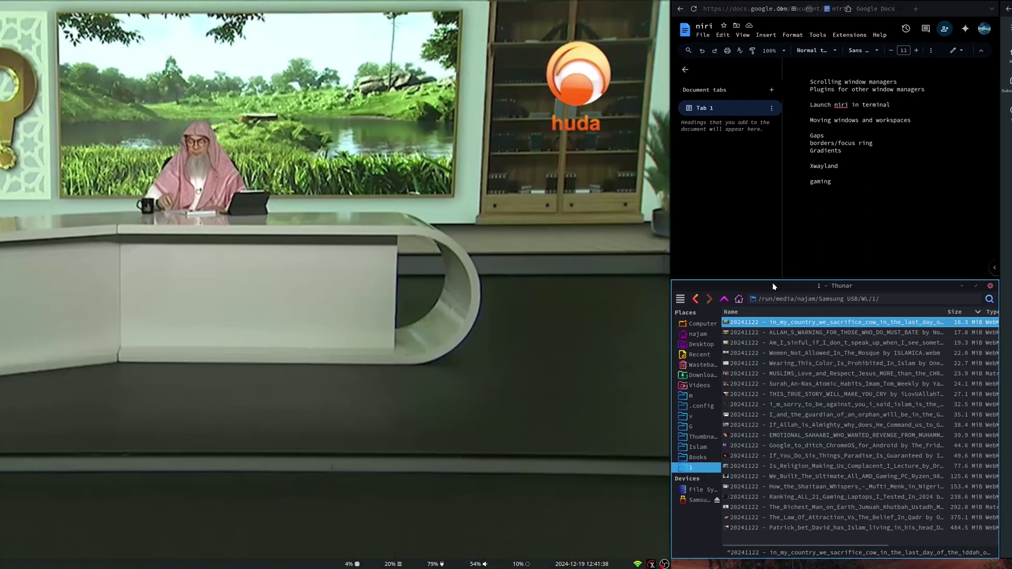
{"action": "key", "text": "super+f"}
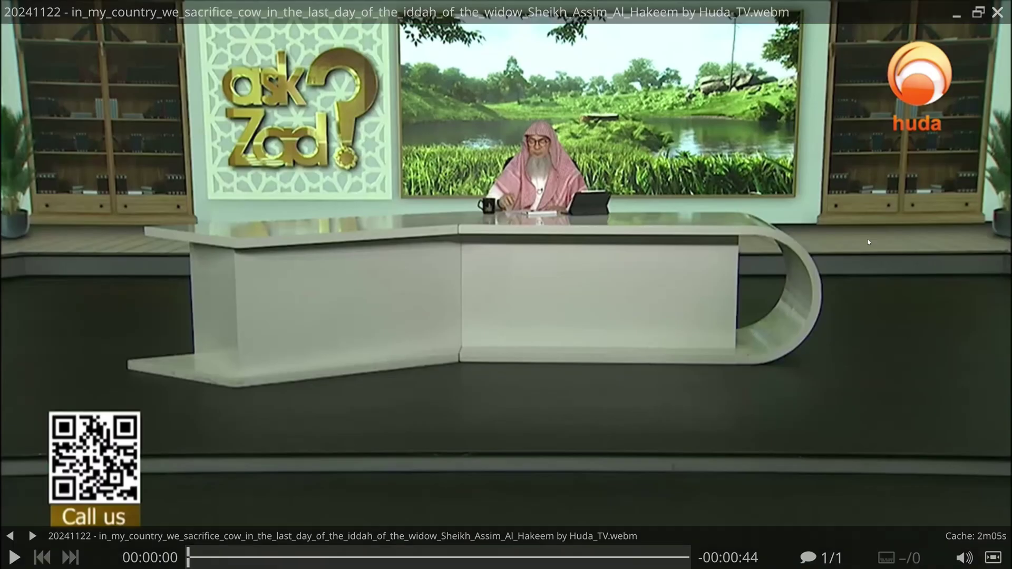
{"action": "key", "text": "super+f"}
{"action": "key", "text": "super+f"}
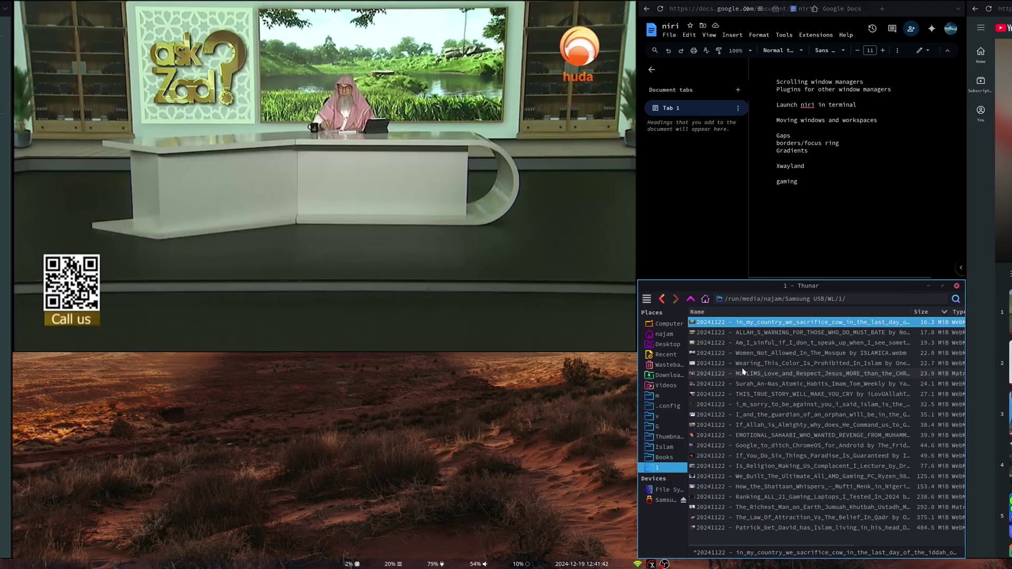
Step: Return to the Kdenlive workspace, close both Thunar windows, and expand the Kdenlive column to full width
{"action": "key", "text": "super+3"}
{"action": "key", "text": "super+2"}
{"action": "mouse_move", "coordinate": [399, 316]}
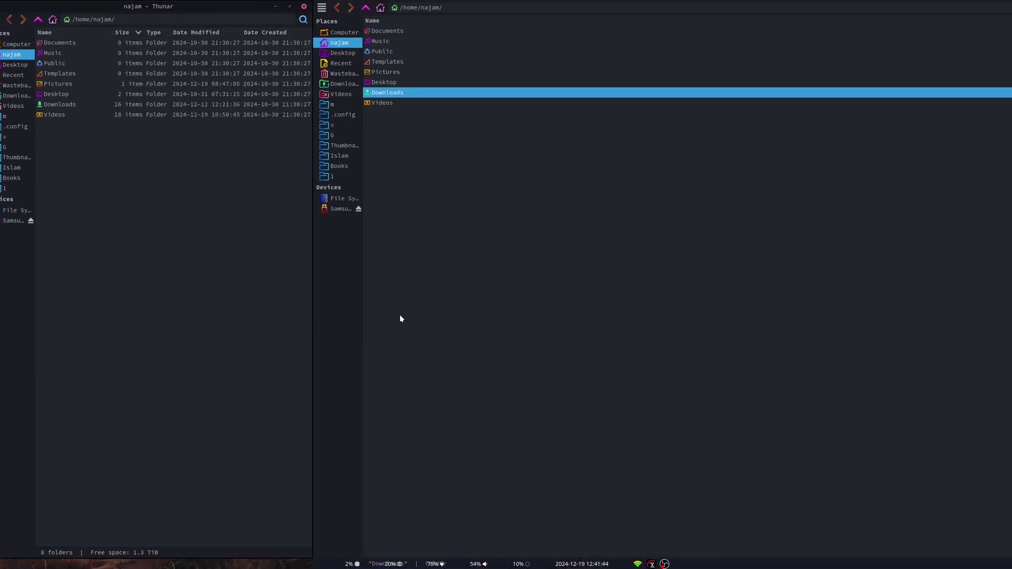
{"action": "key", "text": "super+q"}
{"action": "key", "text": "super+f"}
{"action": "key", "text": "super+Page_Down"}
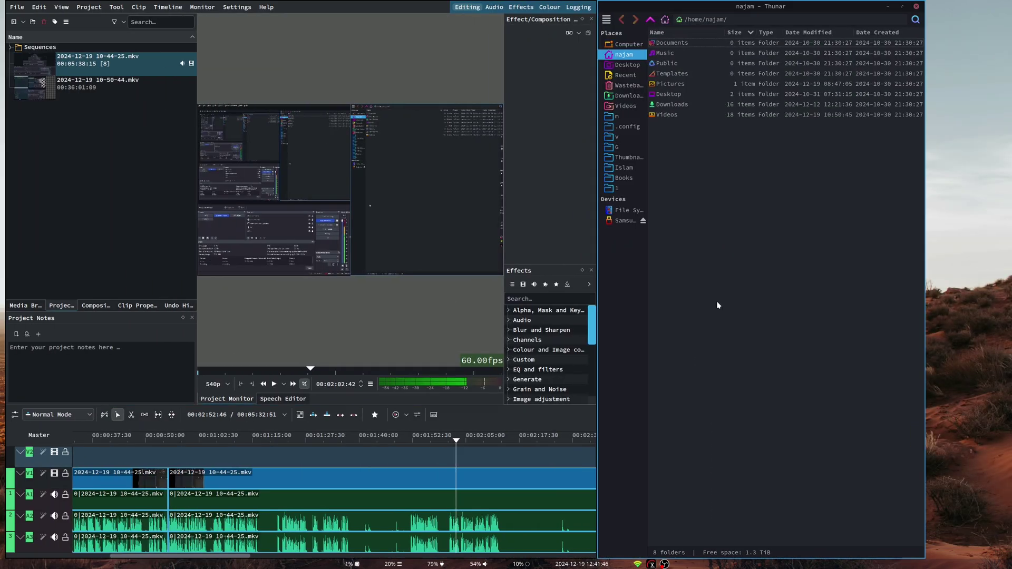
{"action": "key", "text": "super+q"}
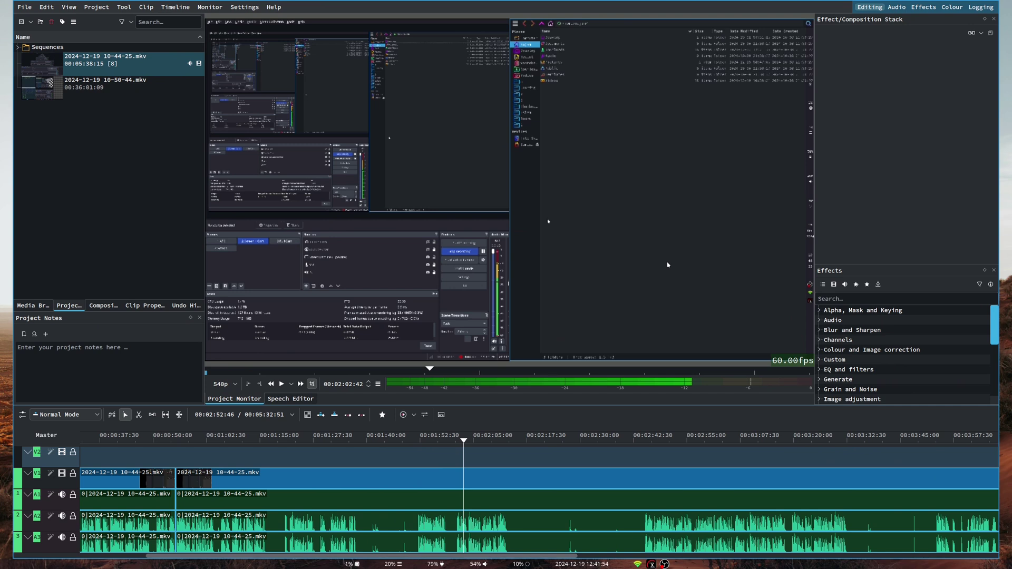
Step: Switch to the Tomb Raider workspace, and restore the maximized game and Steam windows to smaller, partly overlapping windows
{"action": "key", "text": "super+Page_Down"}
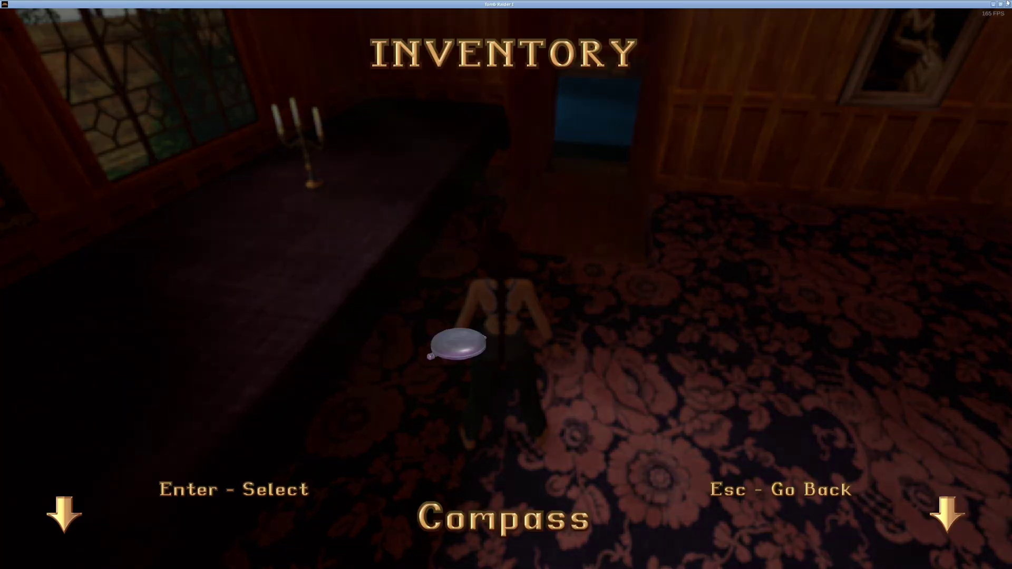
{"action": "left_click", "coordinate": [1001, 4]}
{"action": "left_click_drag", "start_coordinate": [638, 149], "coordinate": [782, 198]}
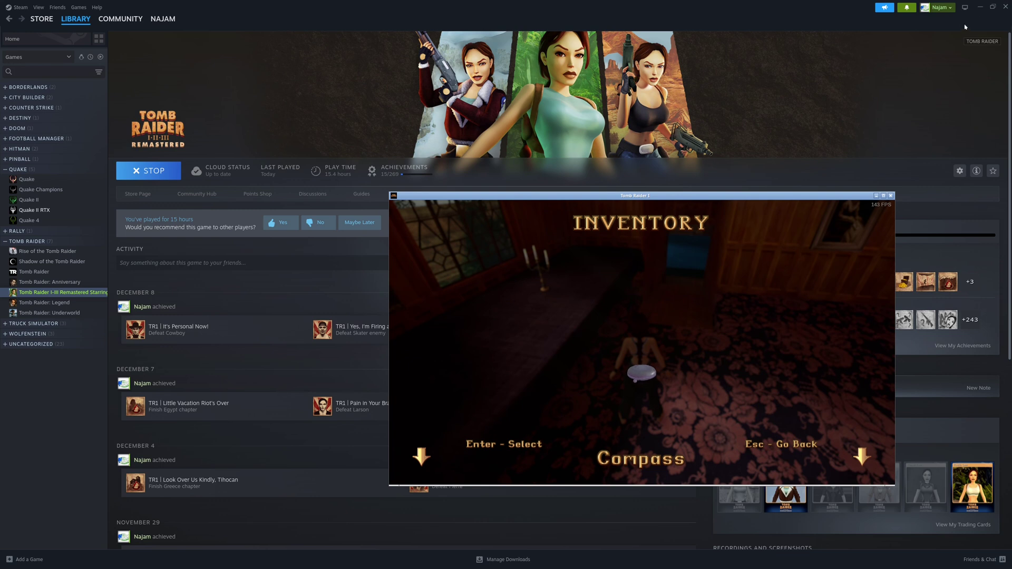
{"action": "left_click", "coordinate": [992, 7]}
{"action": "left_click_drag", "start_coordinate": [340, 50], "coordinate": [348, 42]}
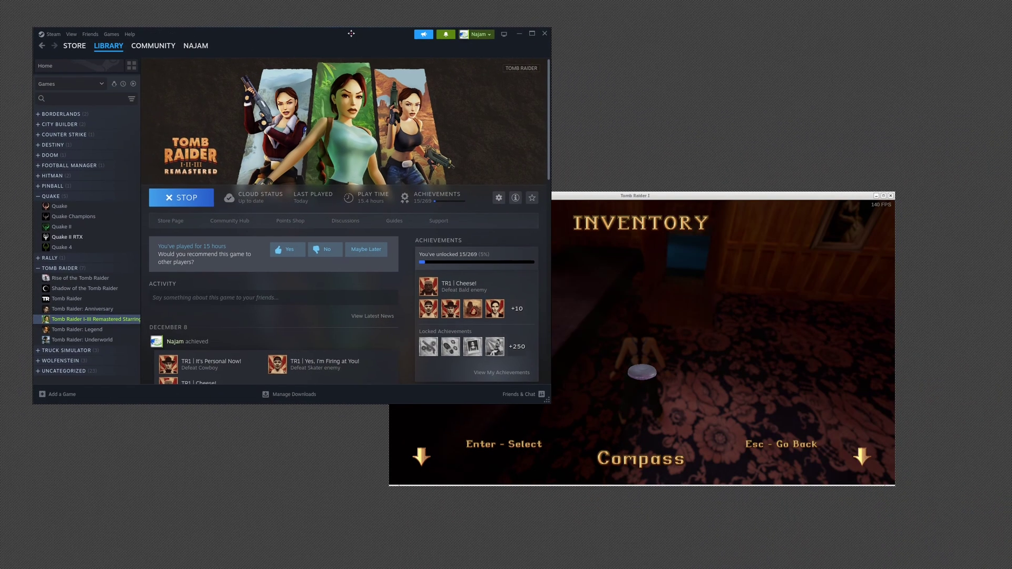
{"action": "left_click_drag", "start_coordinate": [695, 197], "coordinate": [745, 142]}
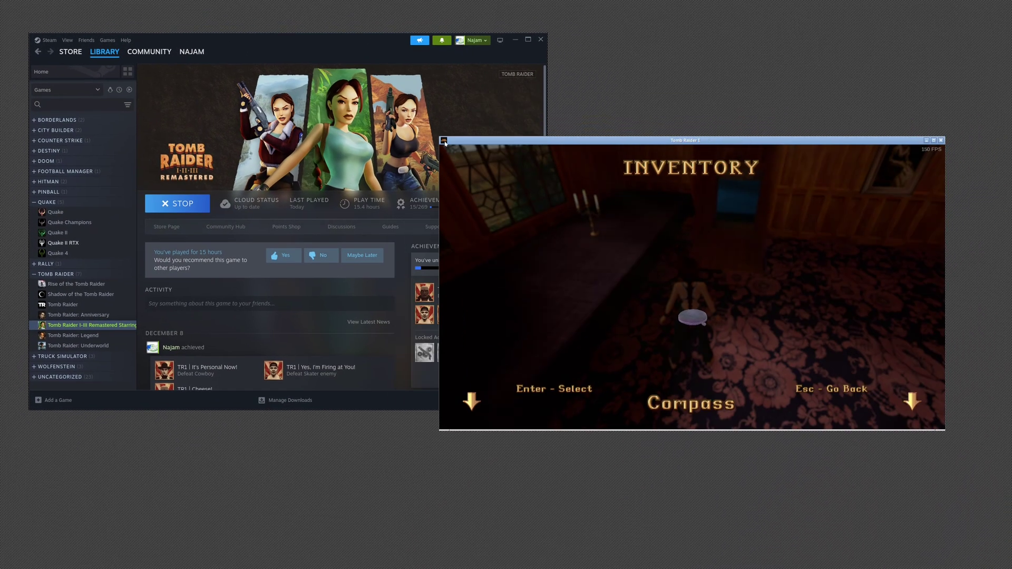
Step: Bring the Steam window to the front, return to the Tomb Raider window, and leave the game's inventory to resume play
{"action": "left_click", "coordinate": [312, 47]}
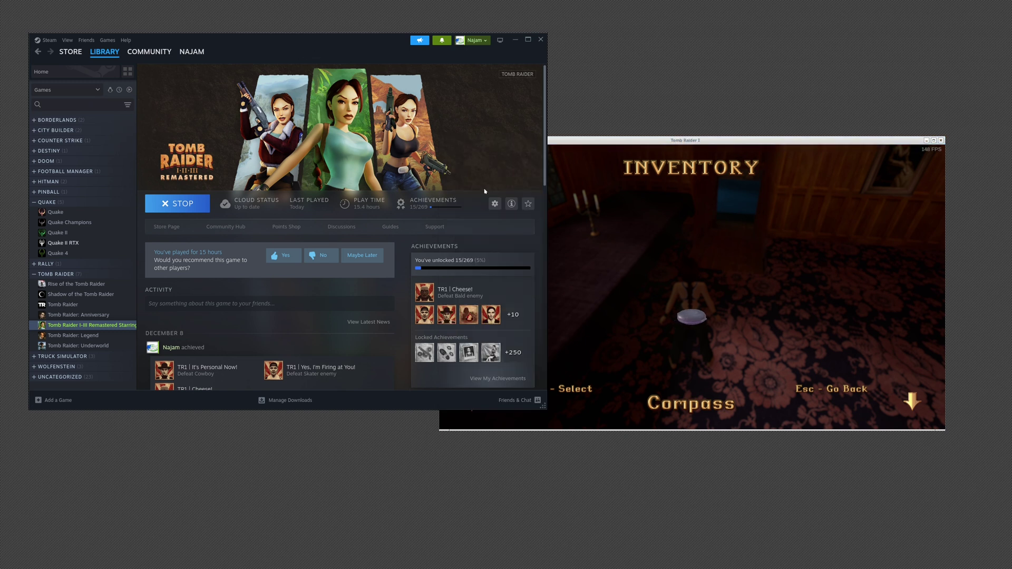
{"action": "left_click", "coordinate": [682, 220]}
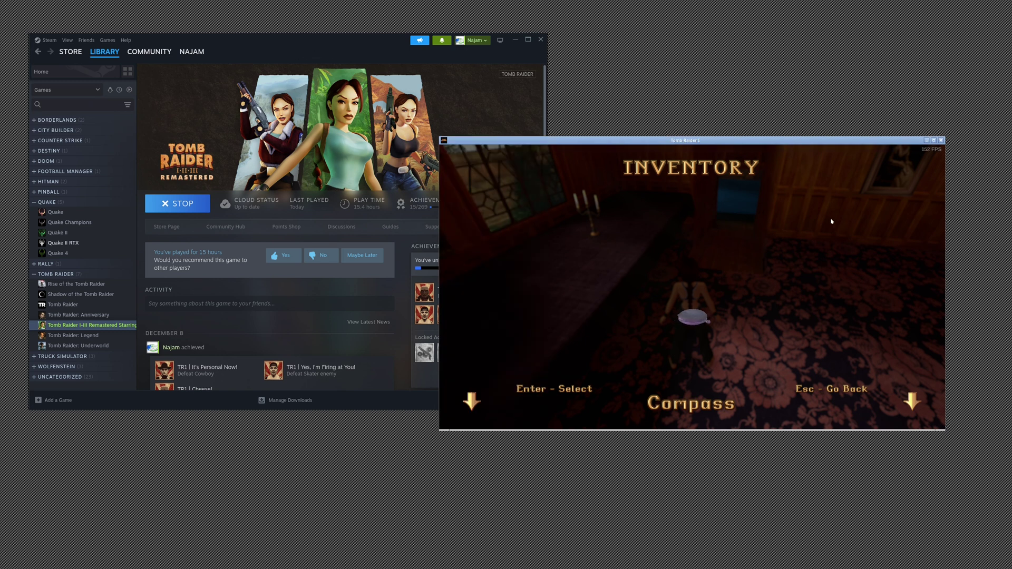
{"action": "key", "text": "Escape"}
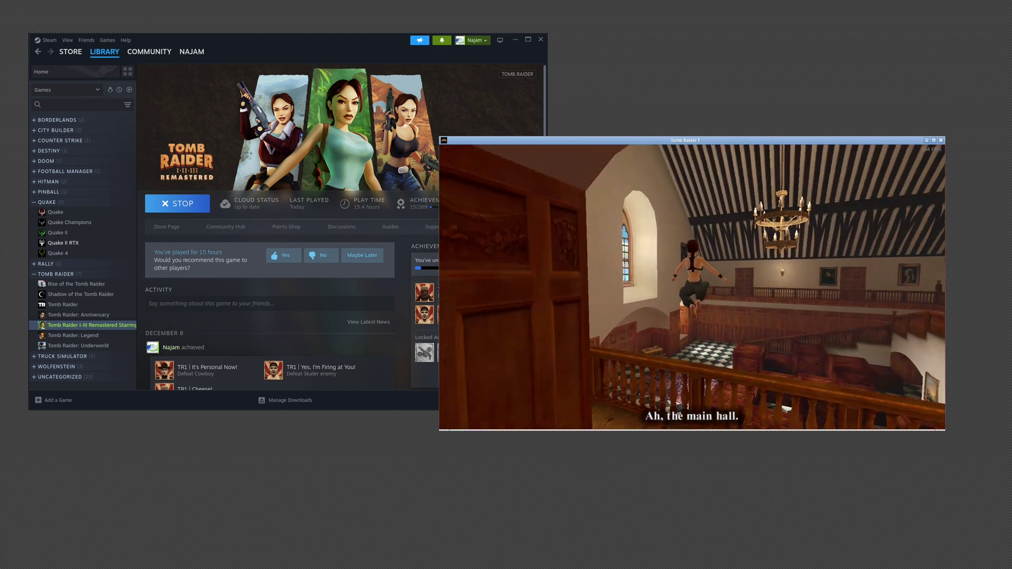
Step: Maximize the Tomb Raider window, and run the character around the checkered main hall
{"action": "left_click", "coordinate": [933, 141]}
{"action": "key", "text": "Escape"}
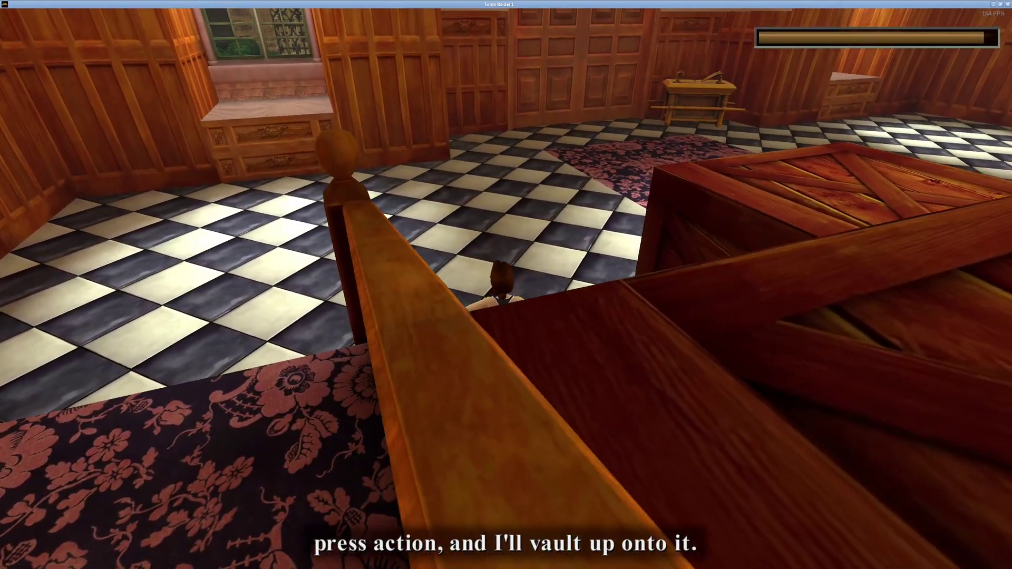
{"action": "key", "text": "Up"}
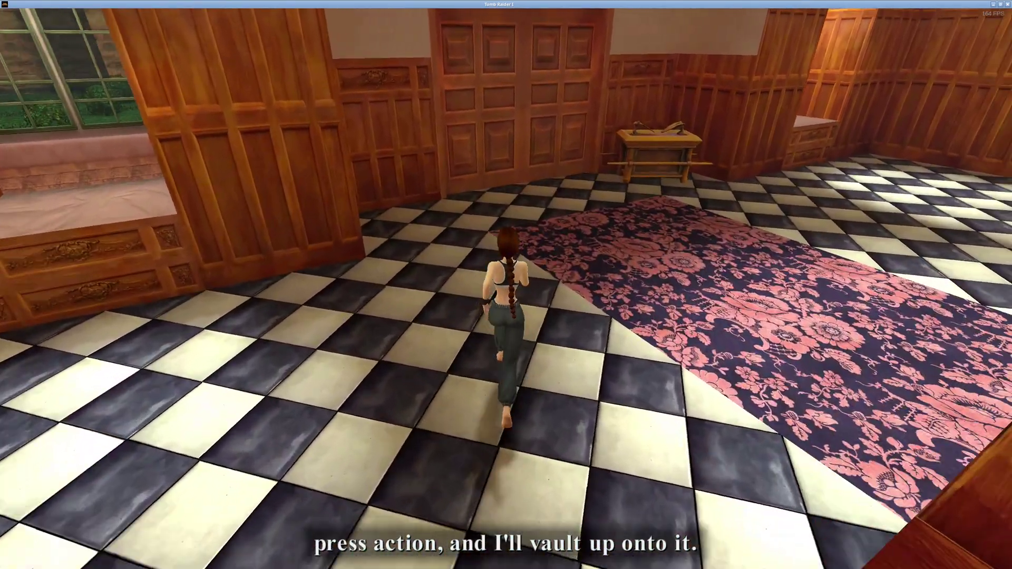
{"action": "key", "text": "Right"}
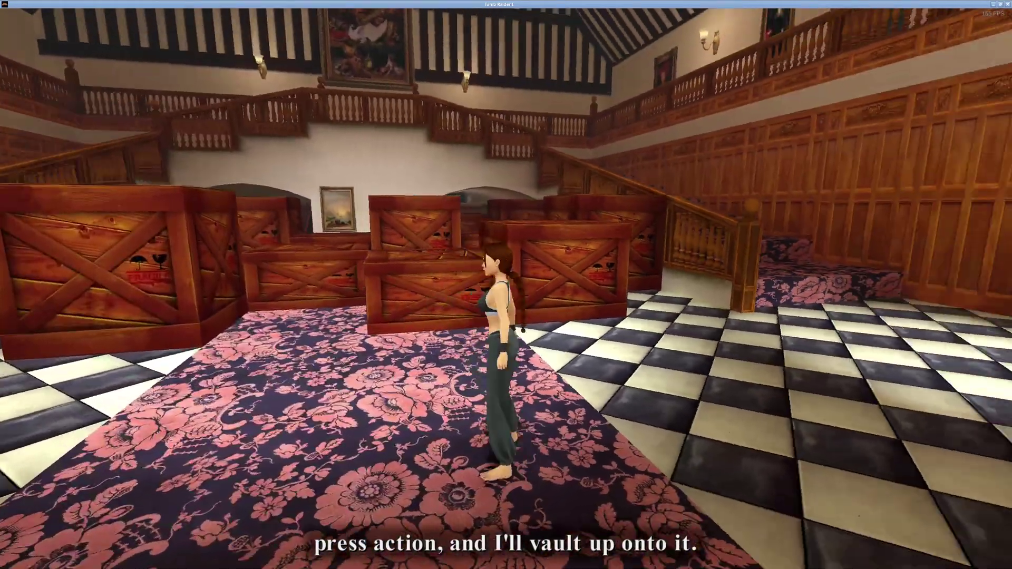
{"action": "key", "text": "w"}
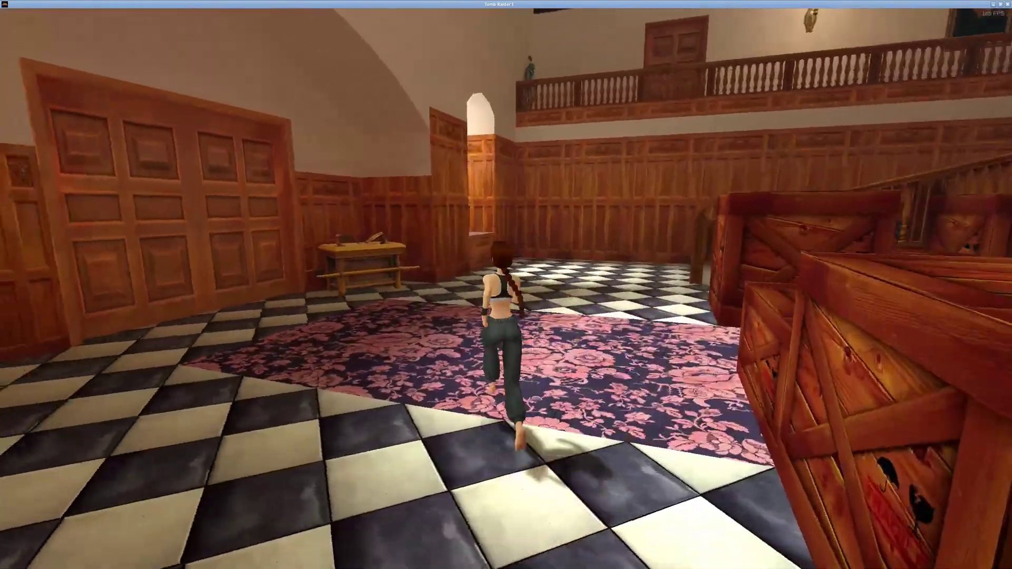